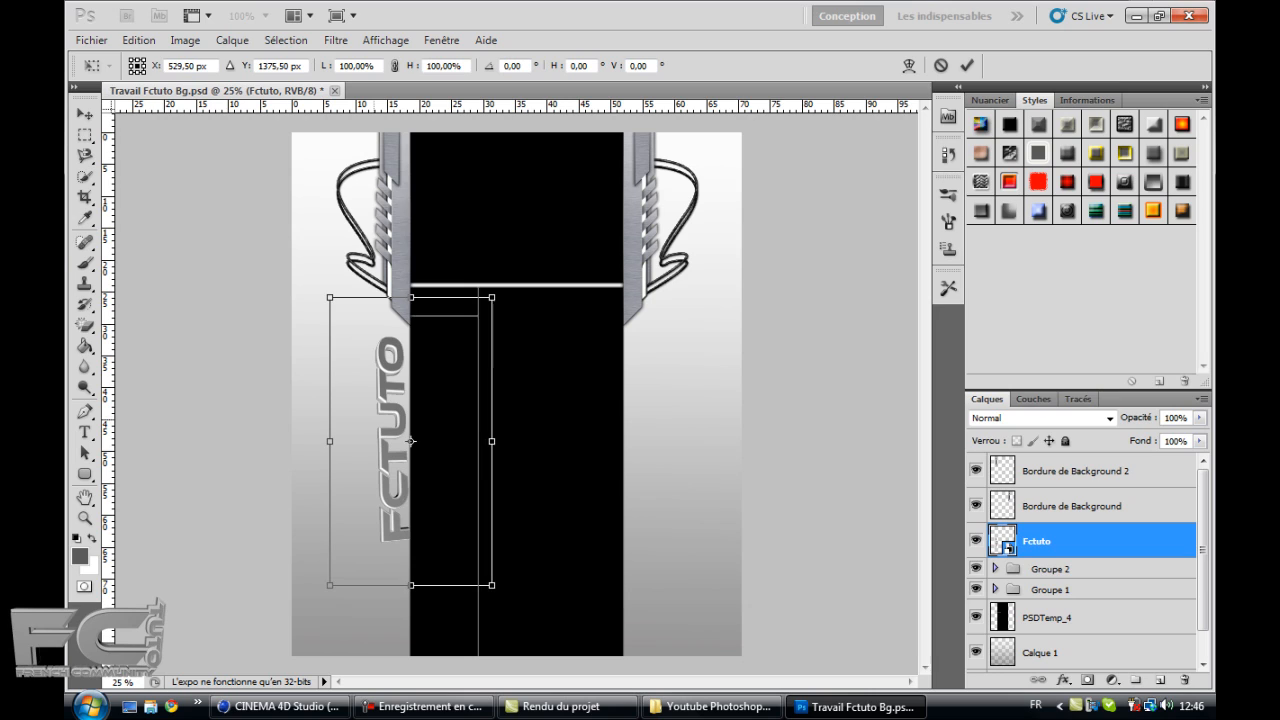
Step: Apply the pending transform of the vertical FCTUTO logo and deselect the layer
key(Return)
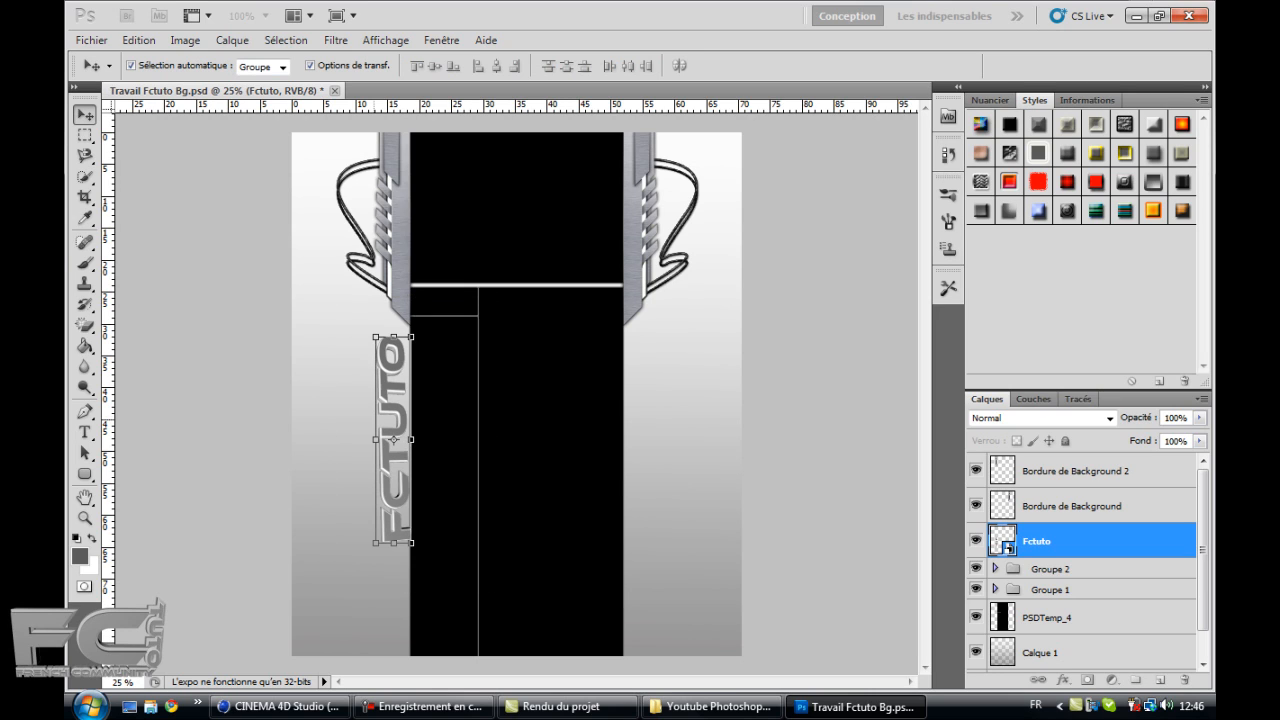
click(235, 480)
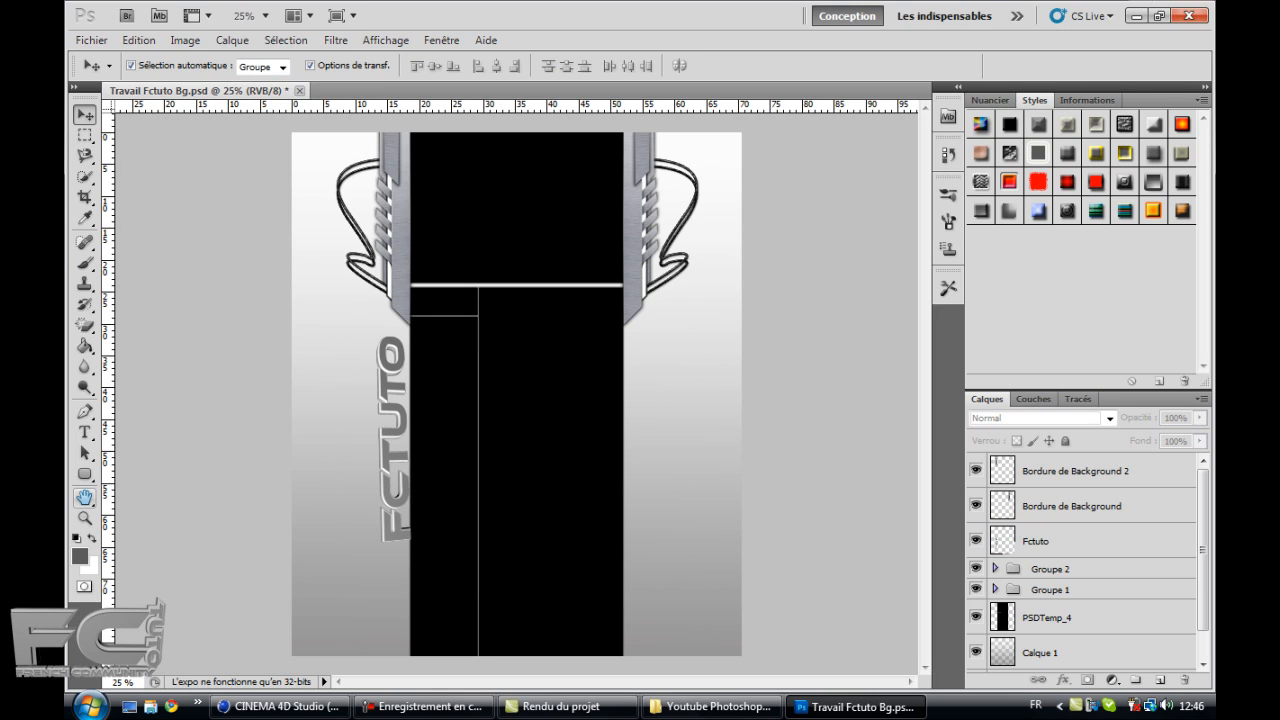
Step: Place the file "Effet case Ecritot Bg" from the desktop folder "Youtube Photoshop et C4D" into the document at its original size
click(91, 41)
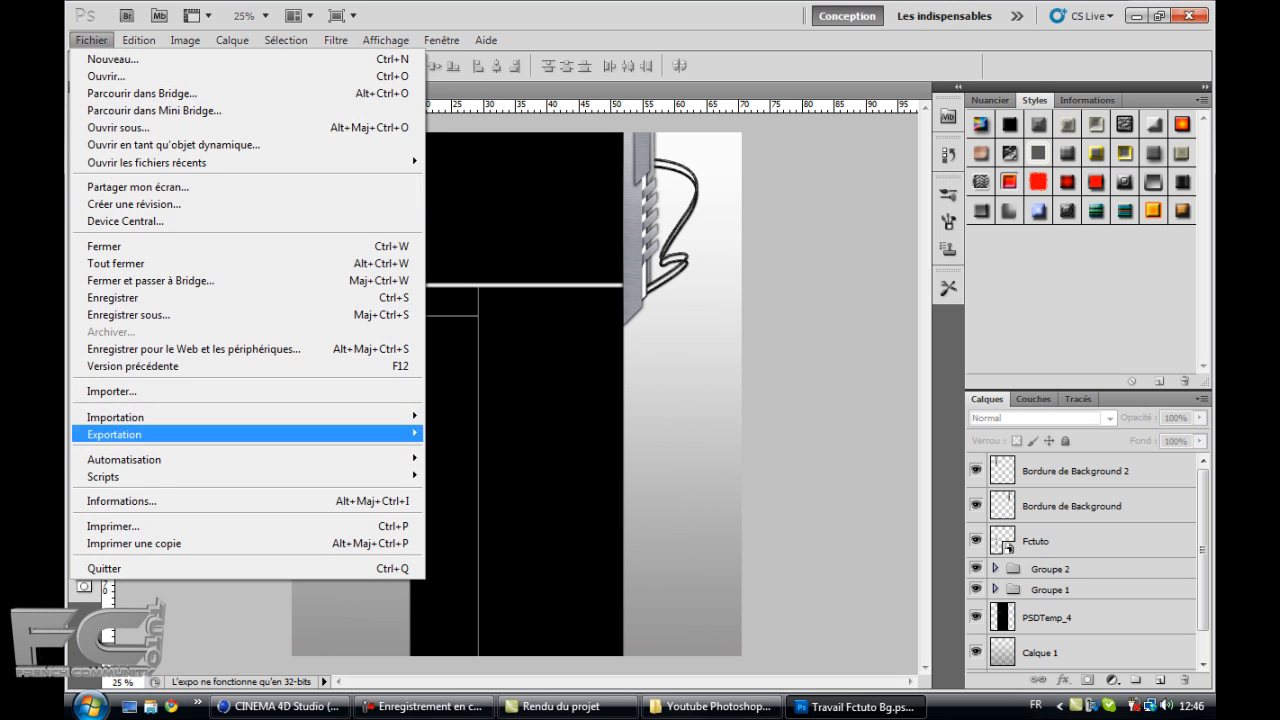
click(414, 391)
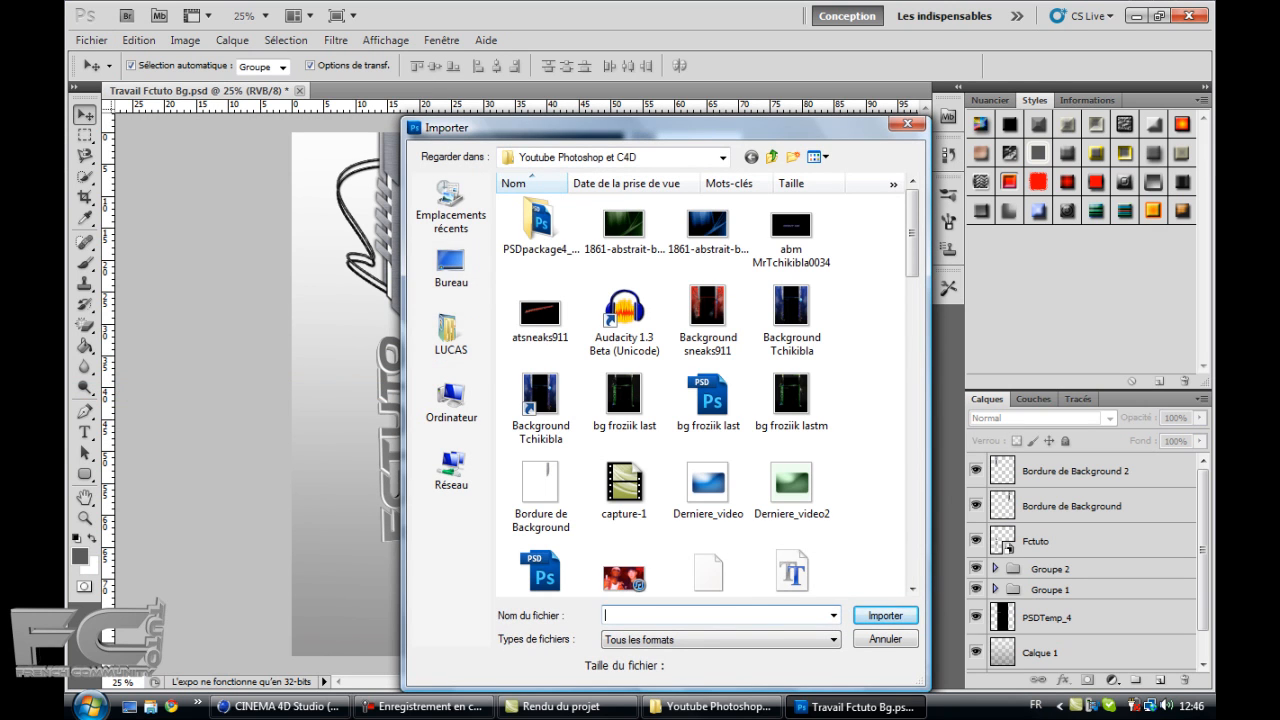
click(451, 272)
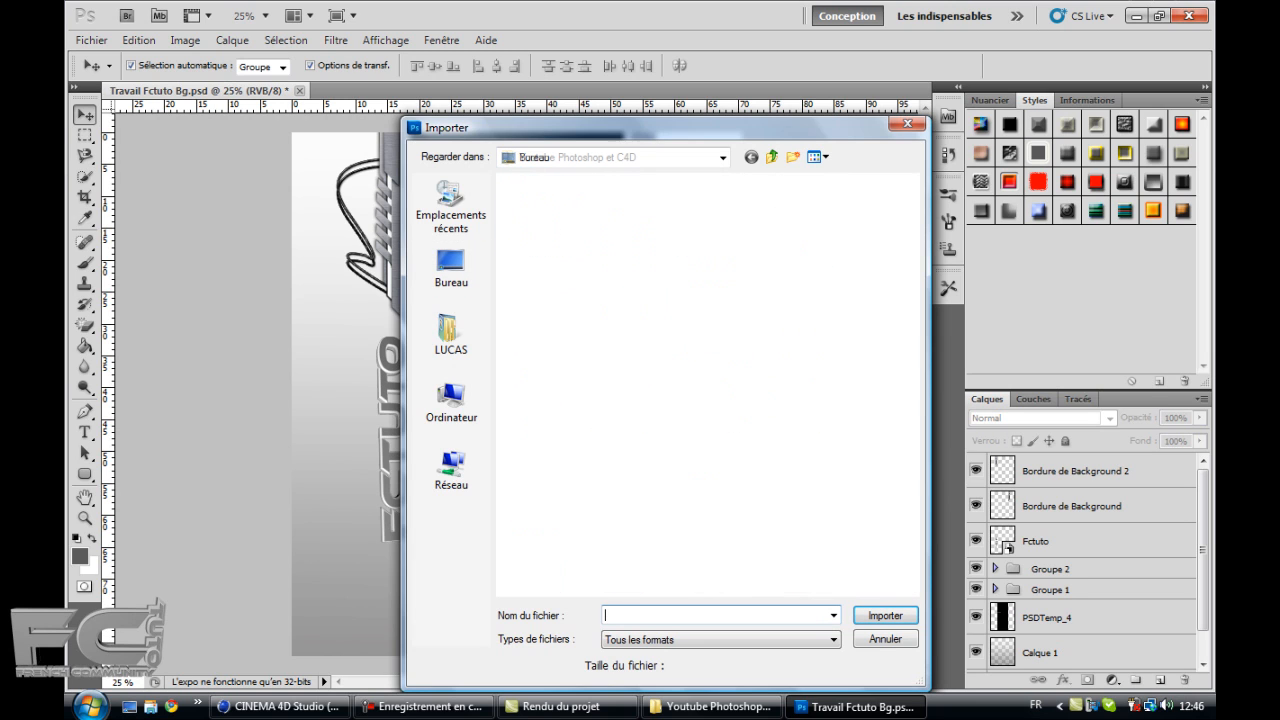
double_click(742, 400)
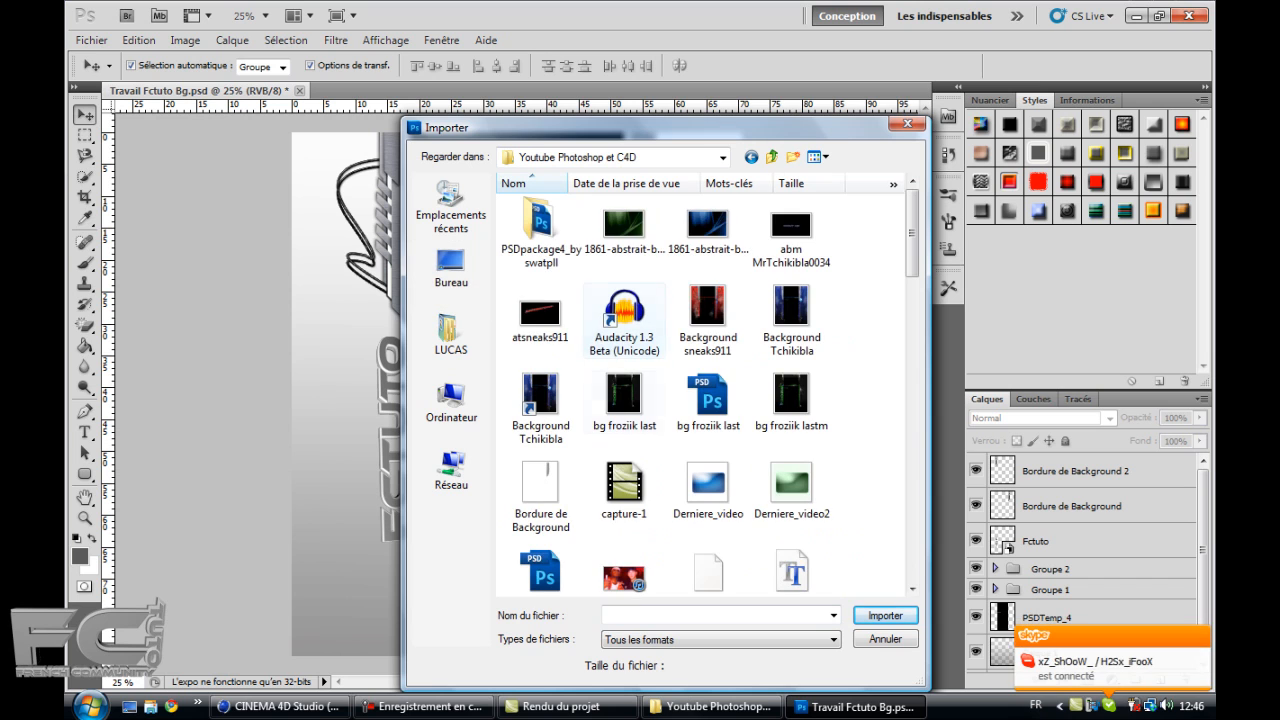
scroll(710, 396, down, 2)
scroll(540, 440, down, 2)
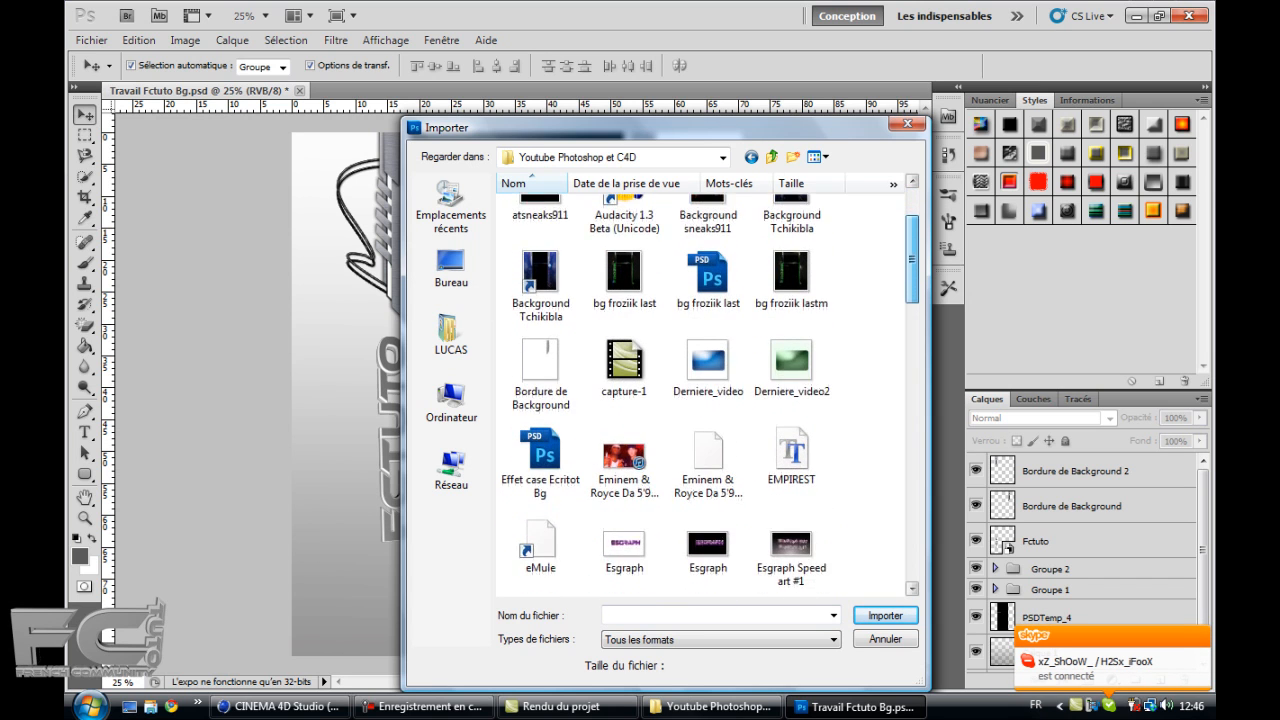
double_click(540, 432)
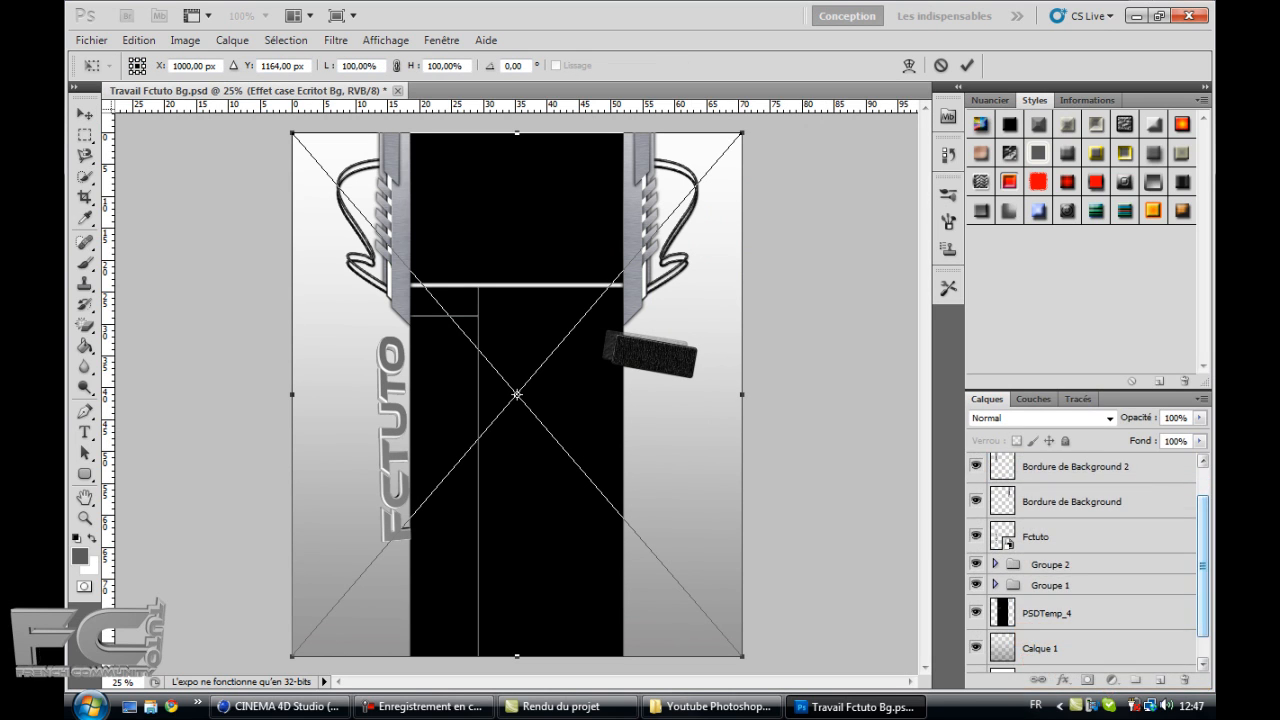
drag(1203, 566, 1203, 547)
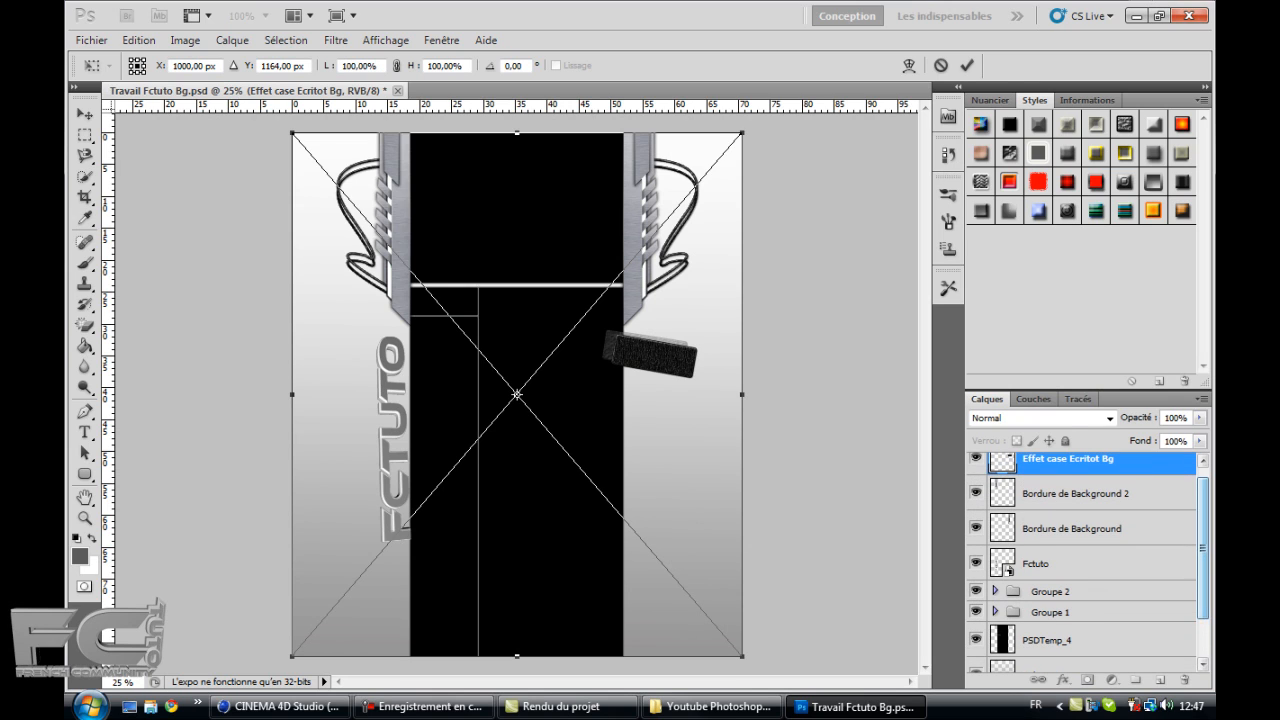
key(Return)
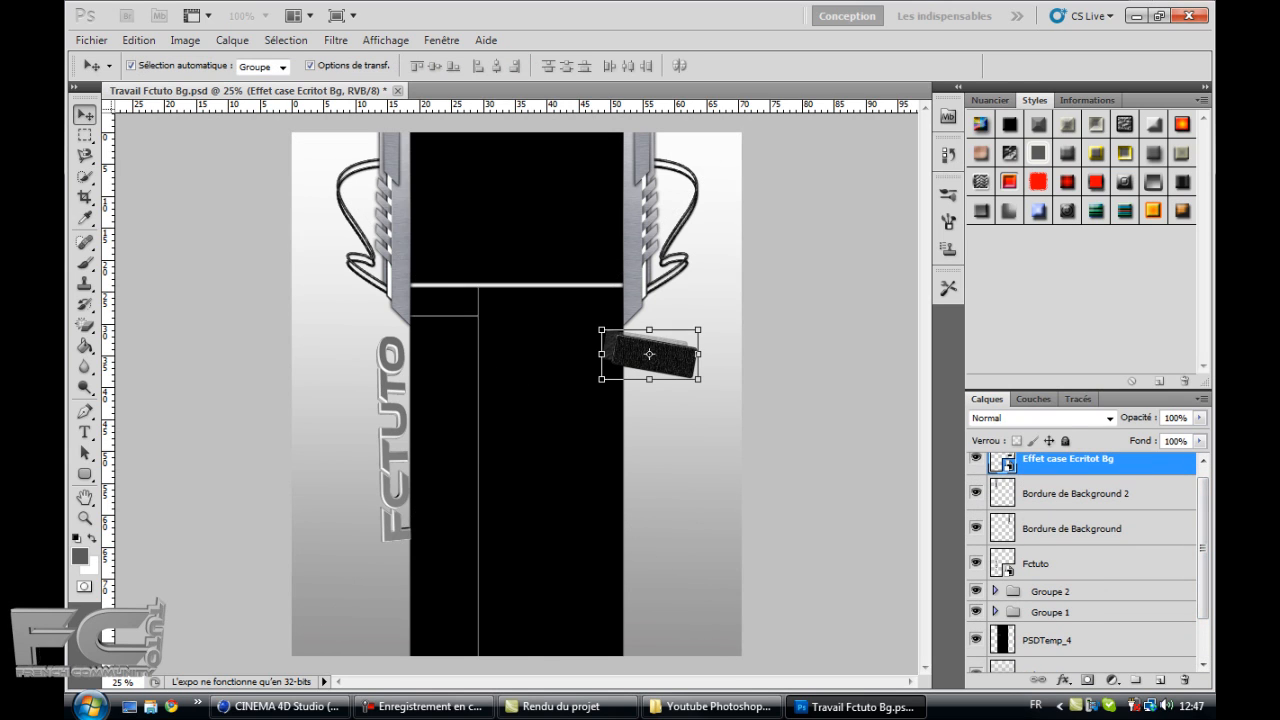
Step: Move the "Effet case Ecritot Bg" layer directly below PSDTemp_4 in the layer stack and deselect it
drag(1070, 462, 1070, 674)
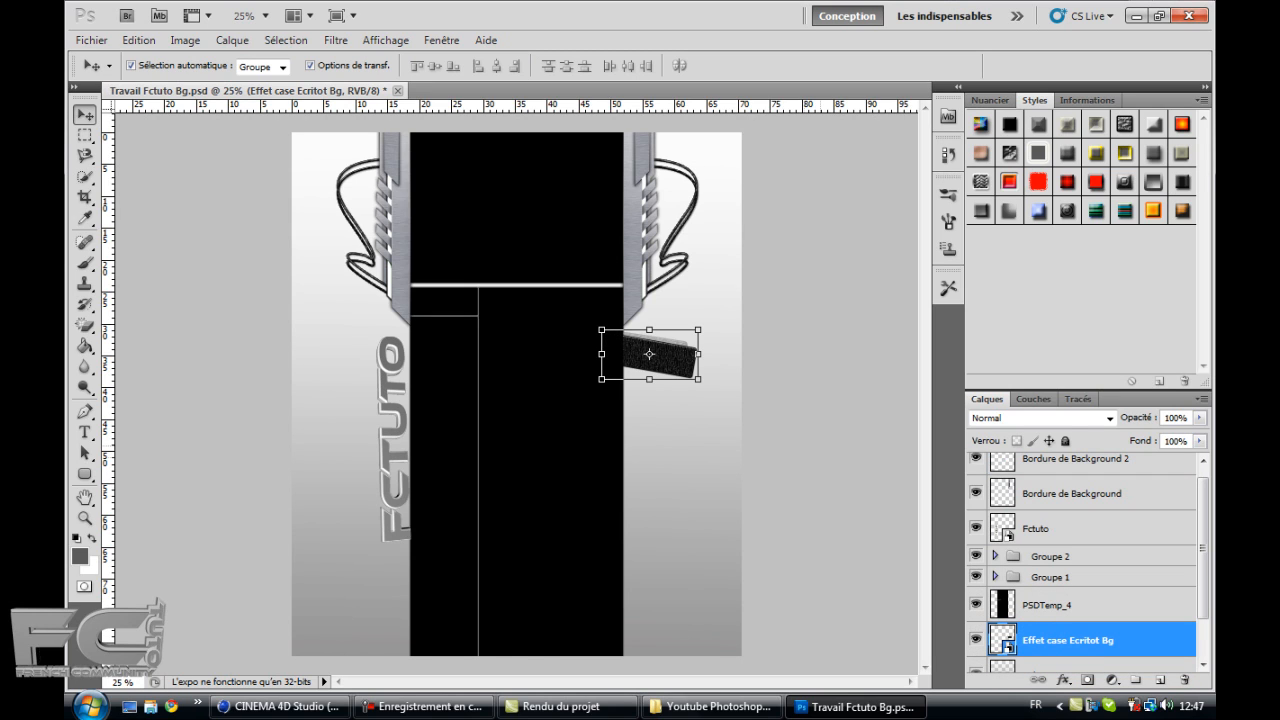
click(820, 446)
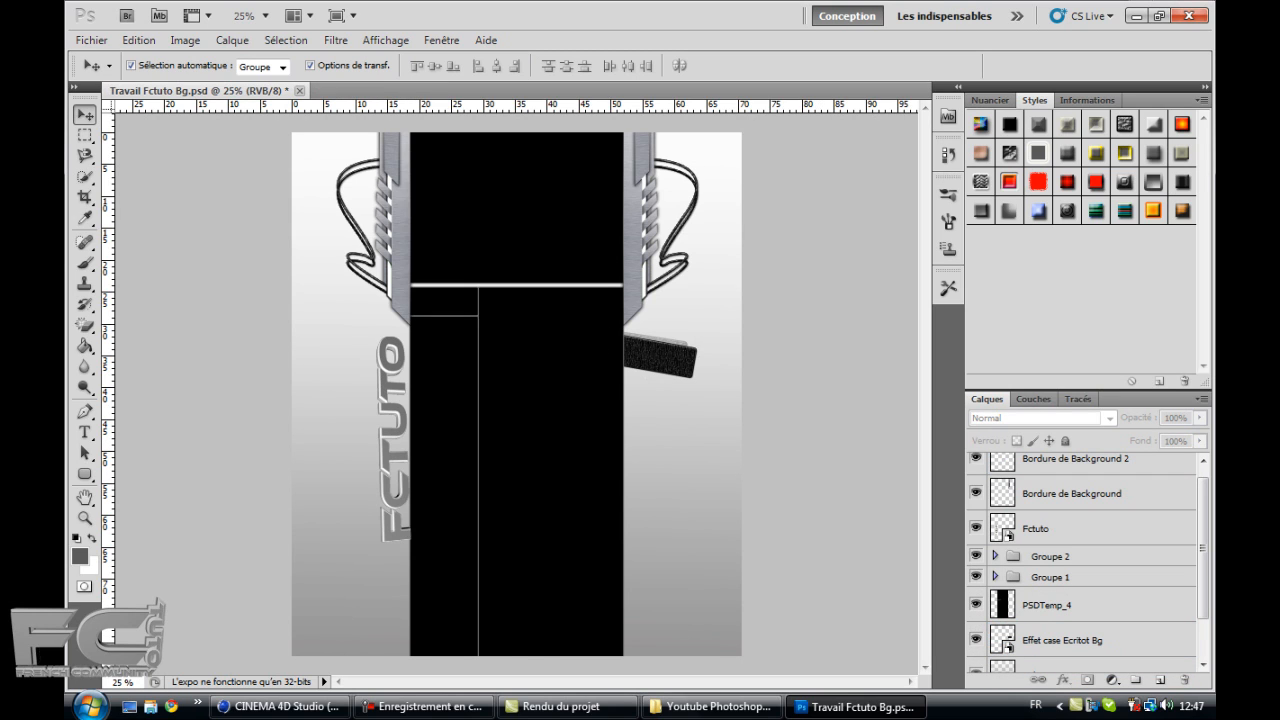
Step: Try a dark grey rounded rectangle with a 10 px radius beside the vertical FCTUTO logo and undo it
click(85, 474)
click(85, 474)
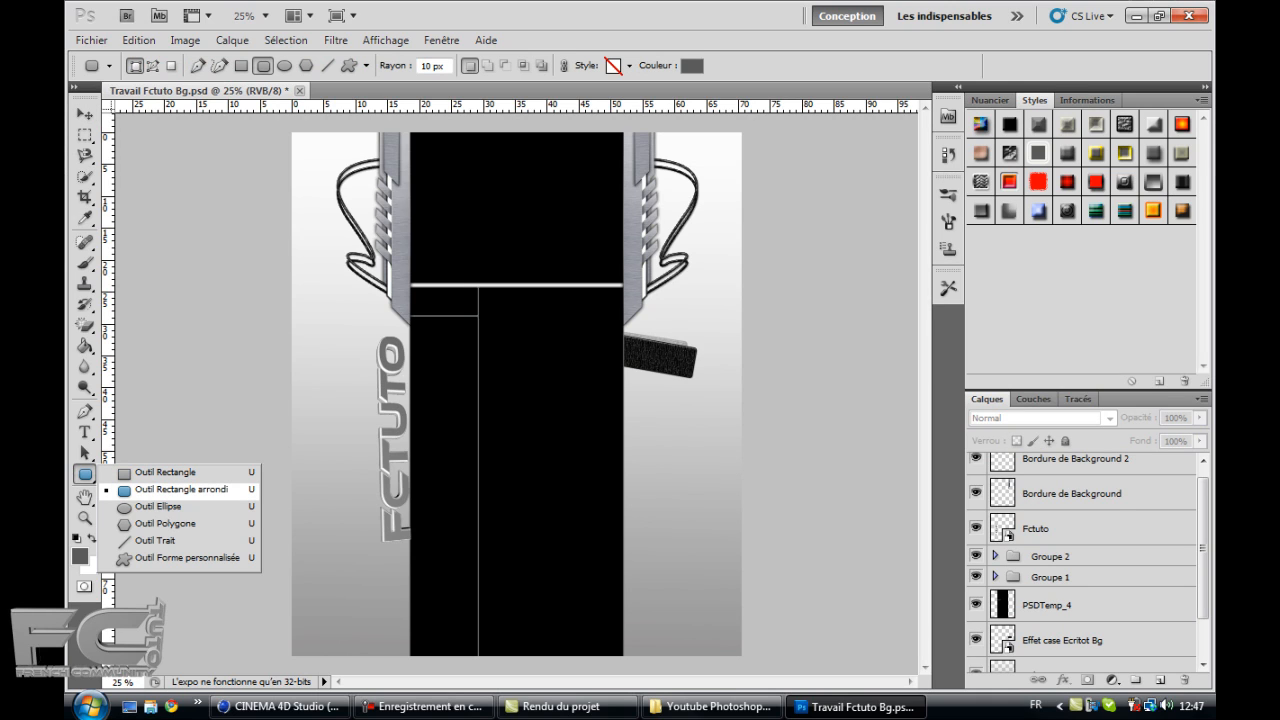
click(181, 490)
drag(297, 312, 373, 388)
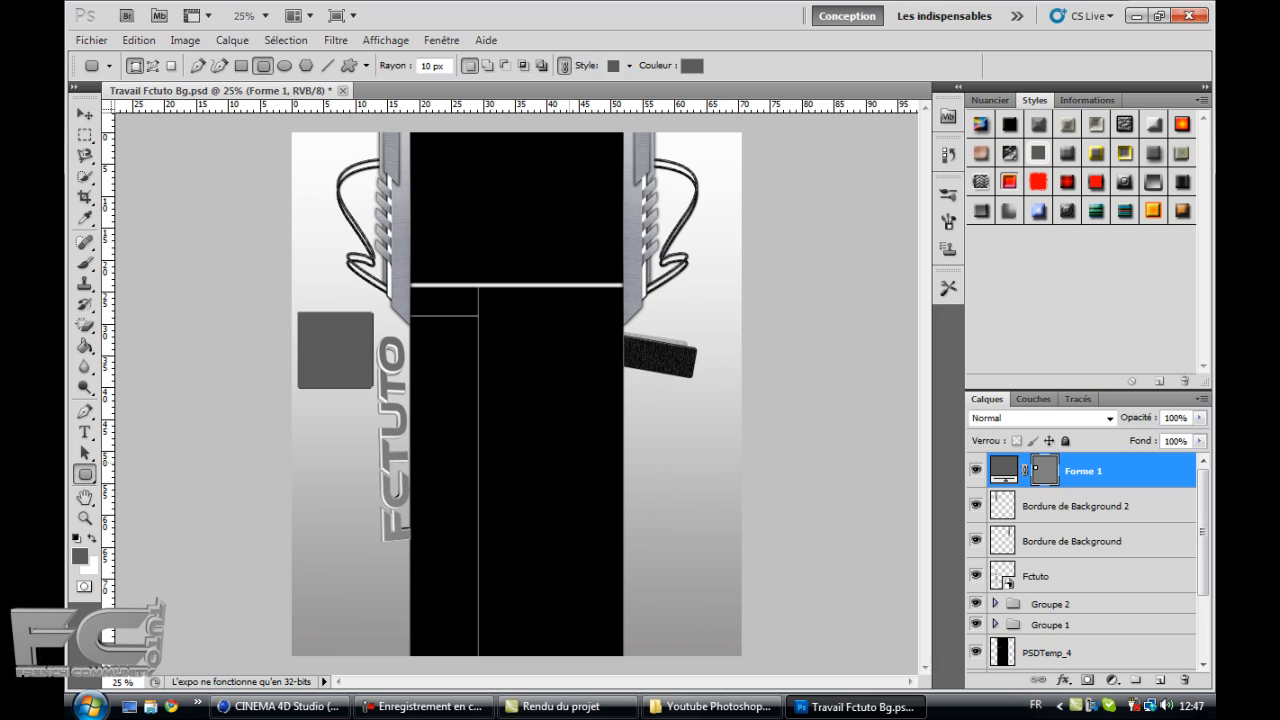
key(ctrl+z)
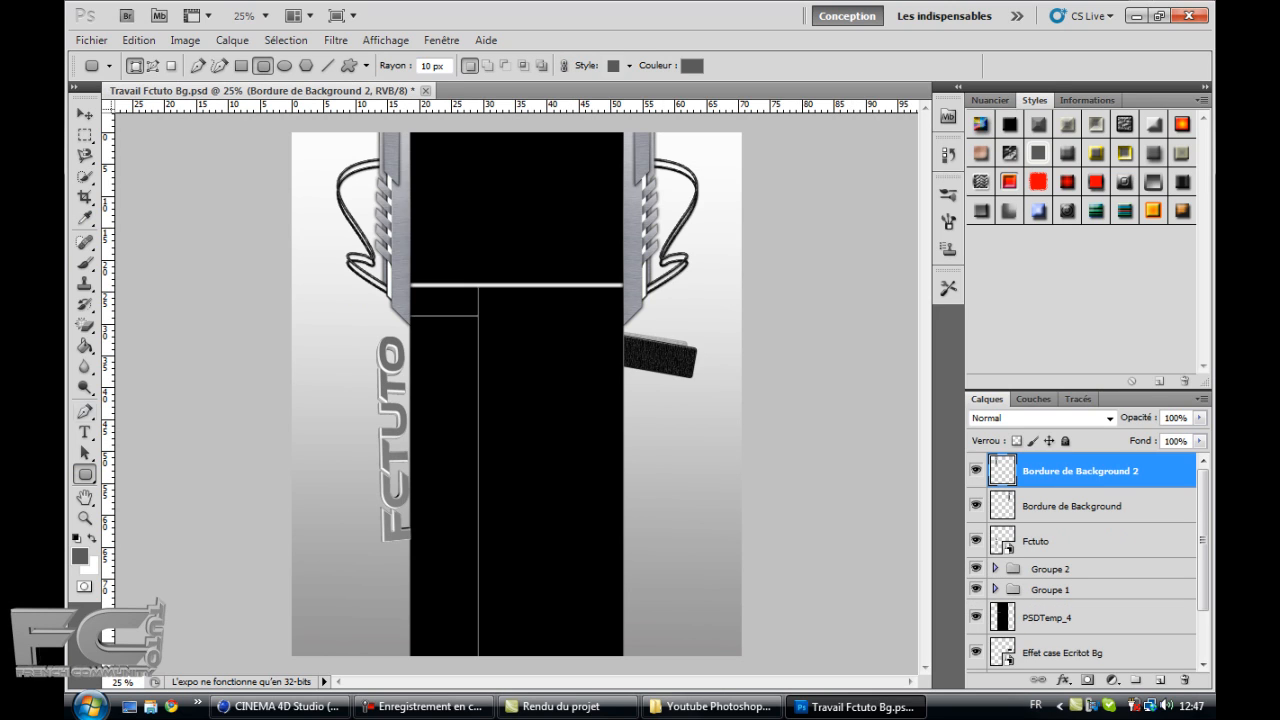
Step: Add a new layer with the text "Tutorial" on the tilted black box, in the BIRTH OF A HERO font and white (ffffff)
click(85, 432)
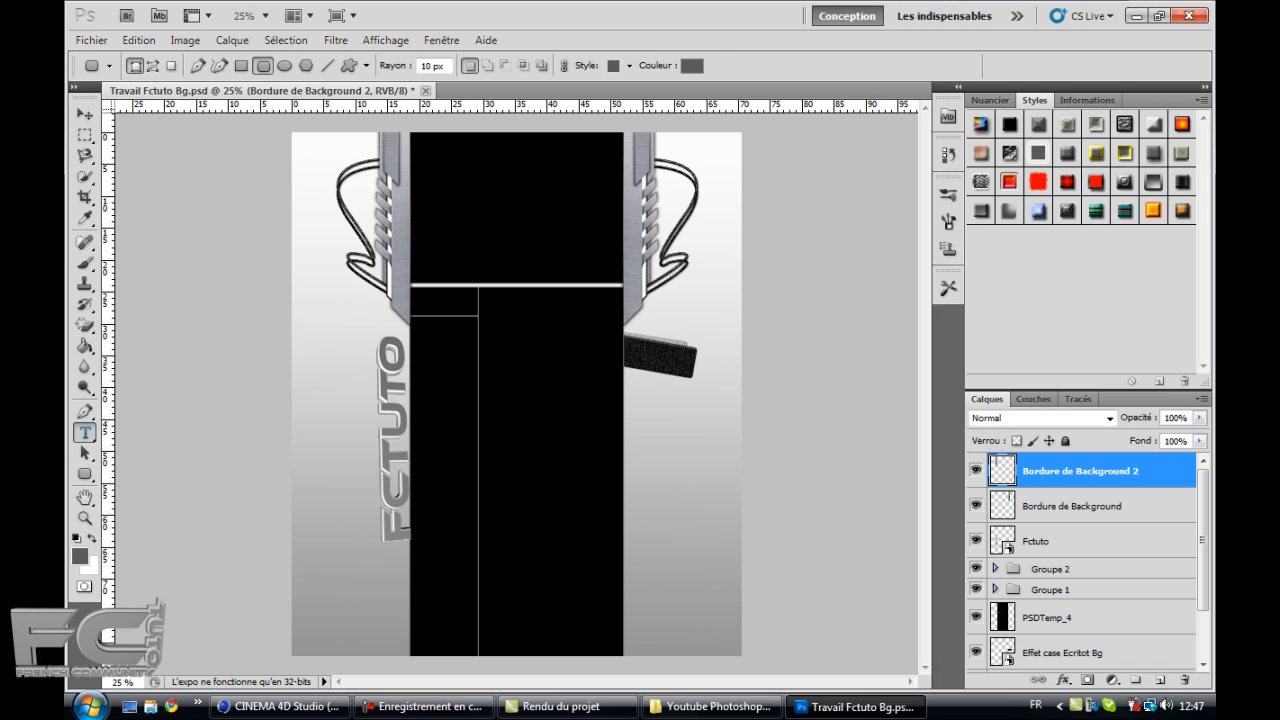
click(1160, 680)
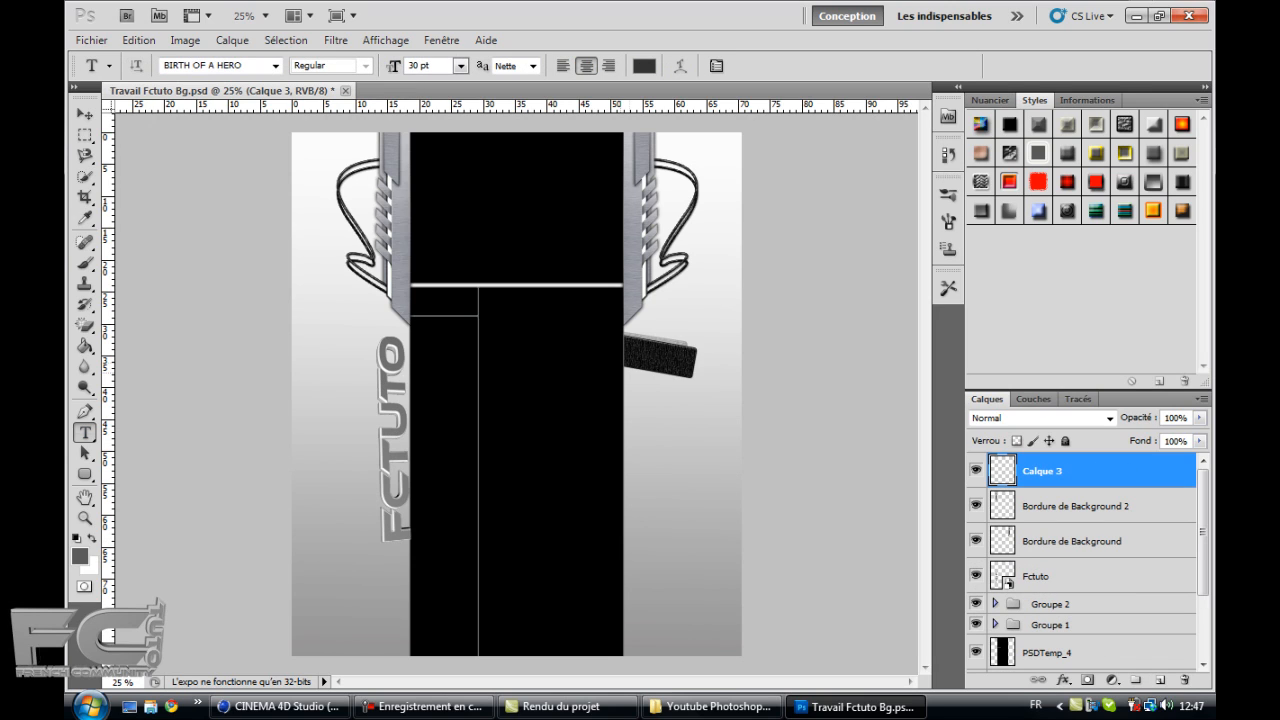
click(627, 350)
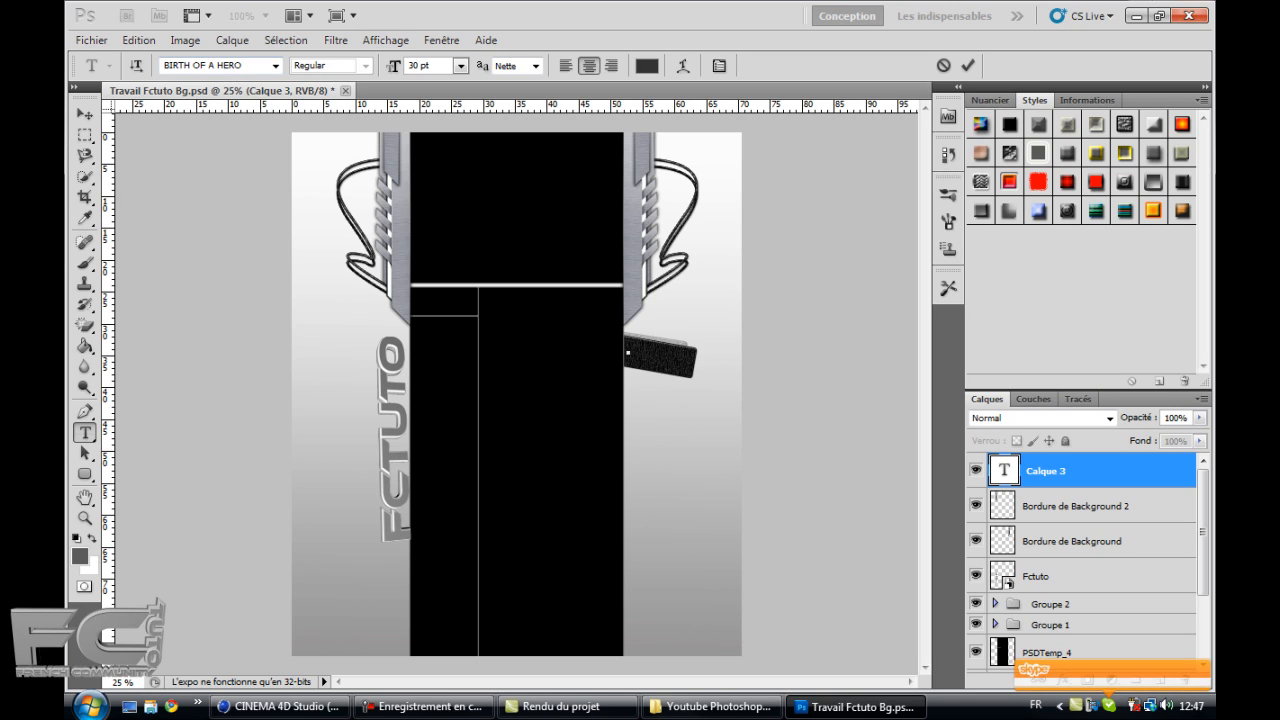
click(647, 66)
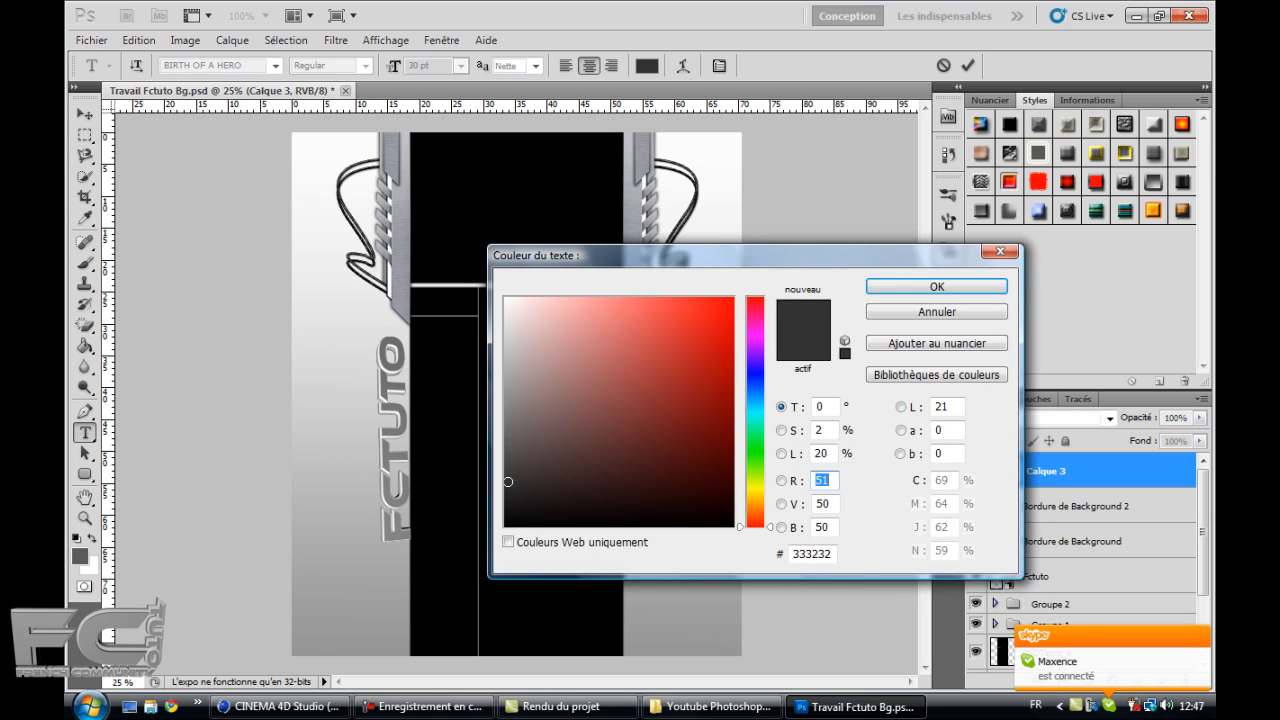
click(506, 299)
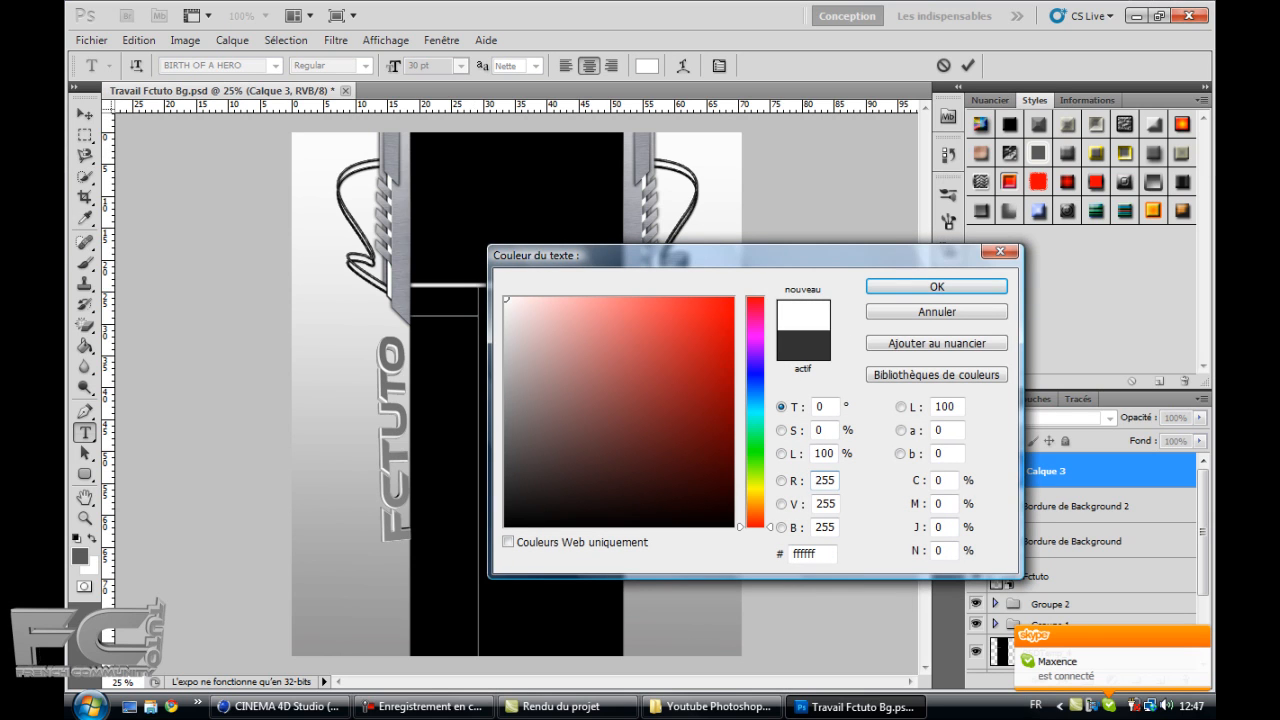
key(Return)
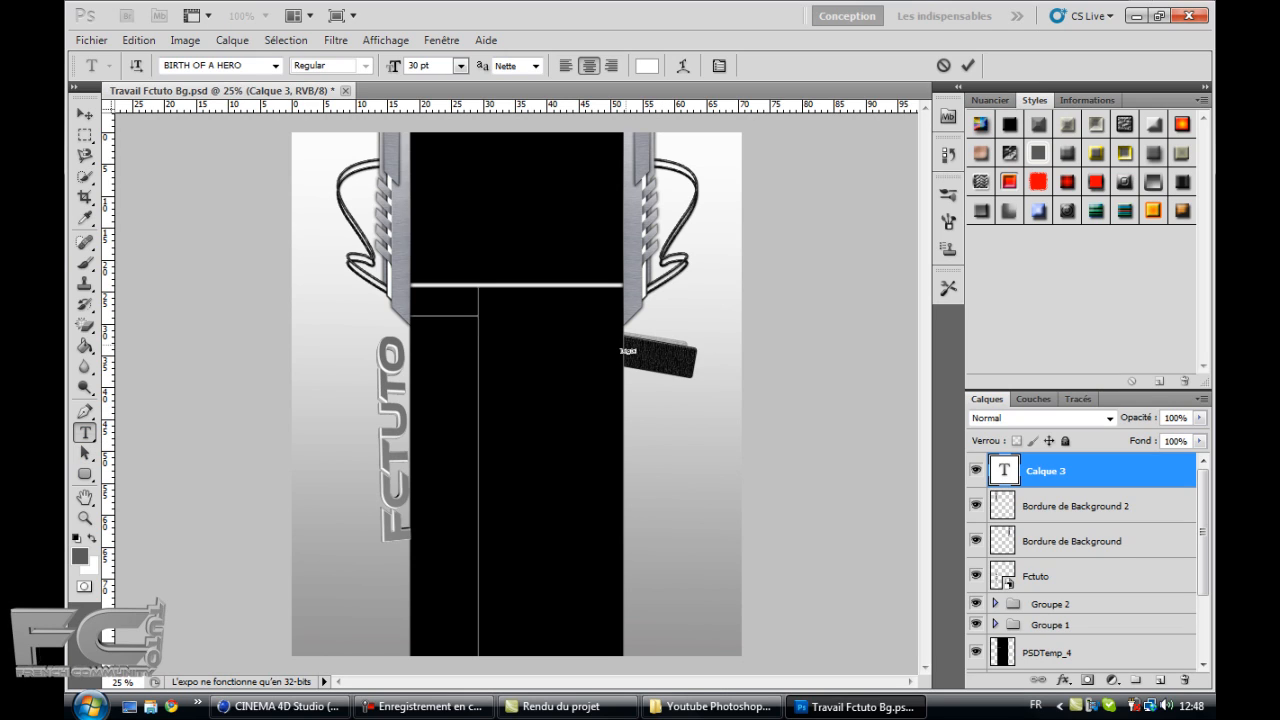
Step: Set the font size of the whole "Tutorial" text to 80 pt and commit the text
key(ctrl+a)
click(460, 65)
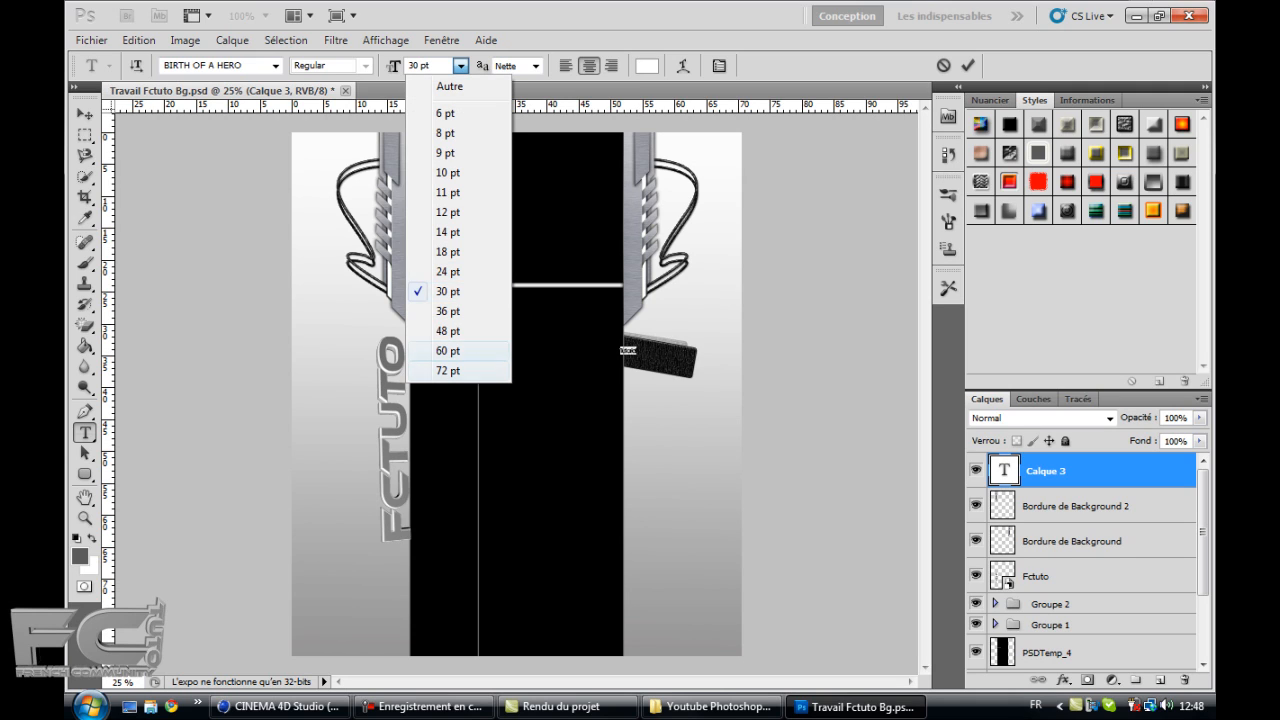
click(447, 370)
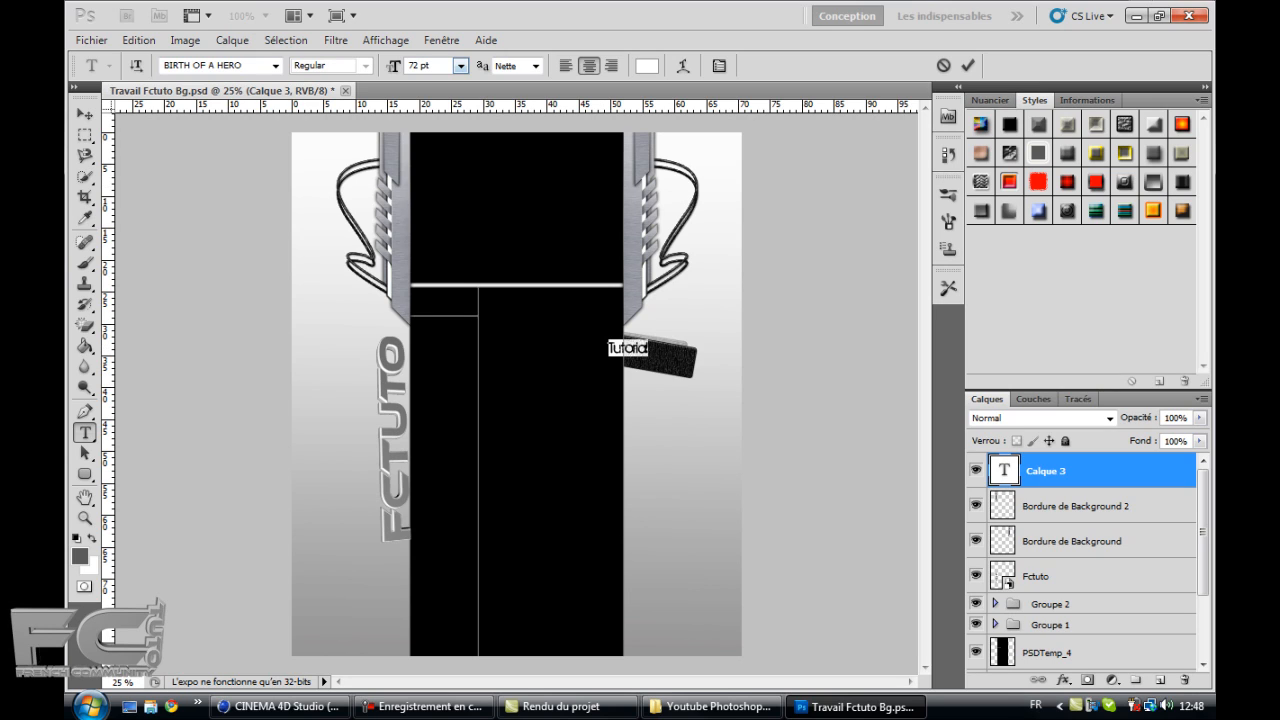
double_click(414, 66)
text(80)
click(85, 114)
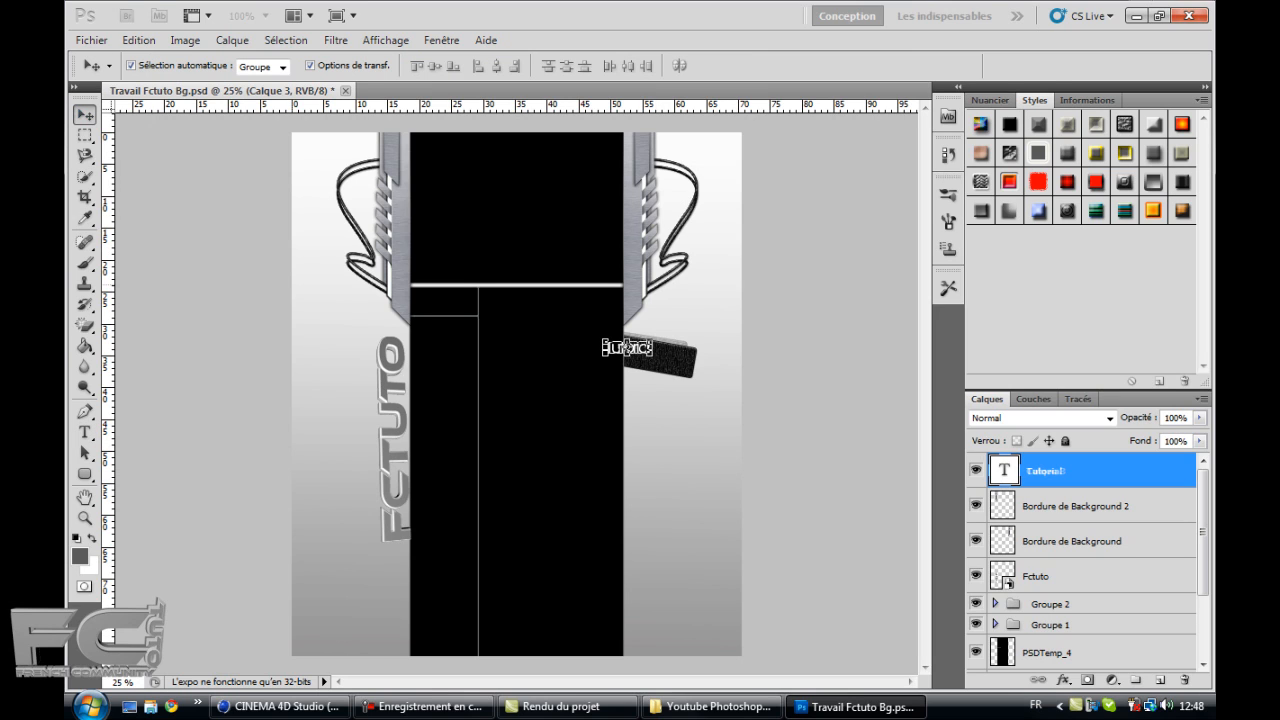
Step: Move the "Tutorial" text onto the tilted black box and rotate it about 9.89° to follow the box's slant
key(ctrl+t)
drag(601, 338, 629, 343)
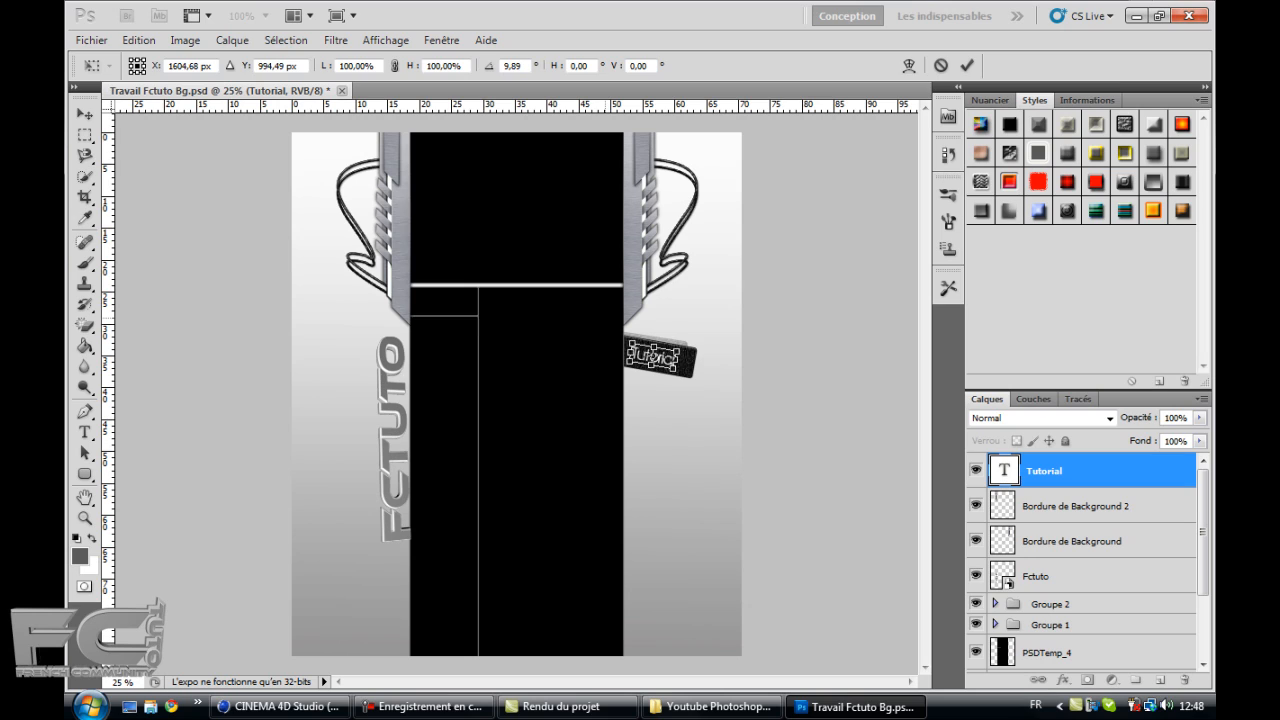
key(Return)
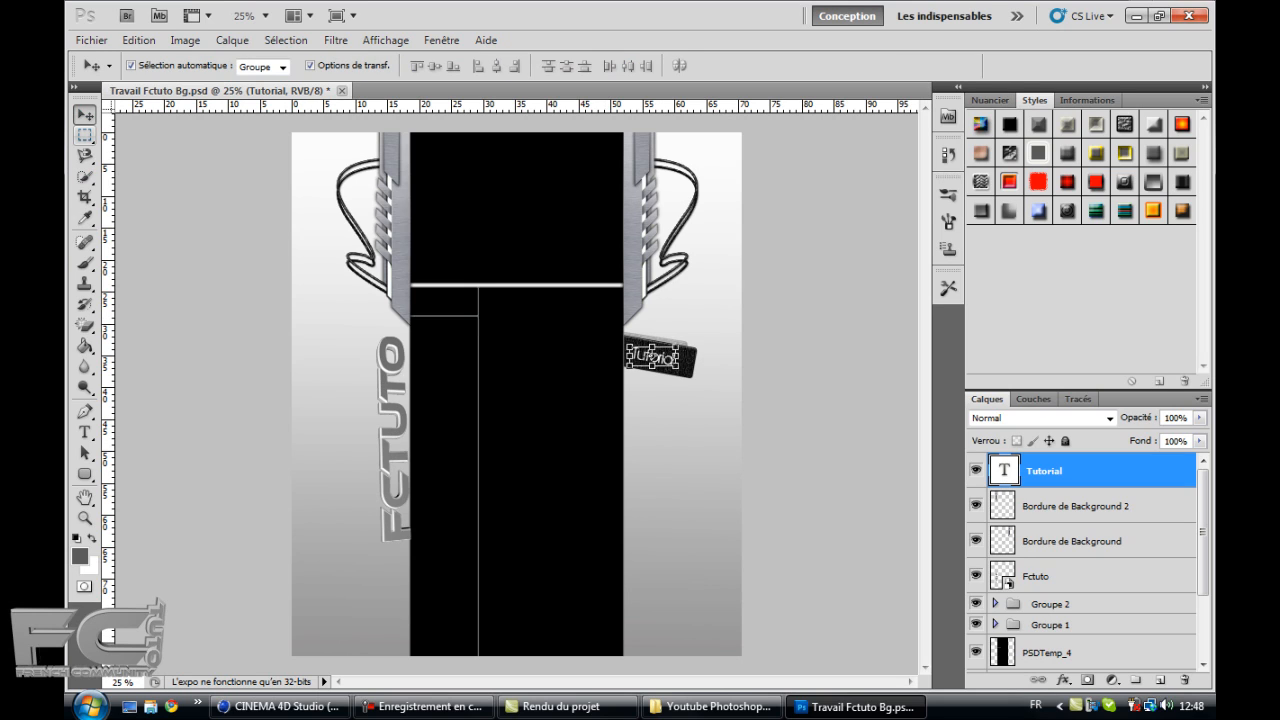
click(762, 400)
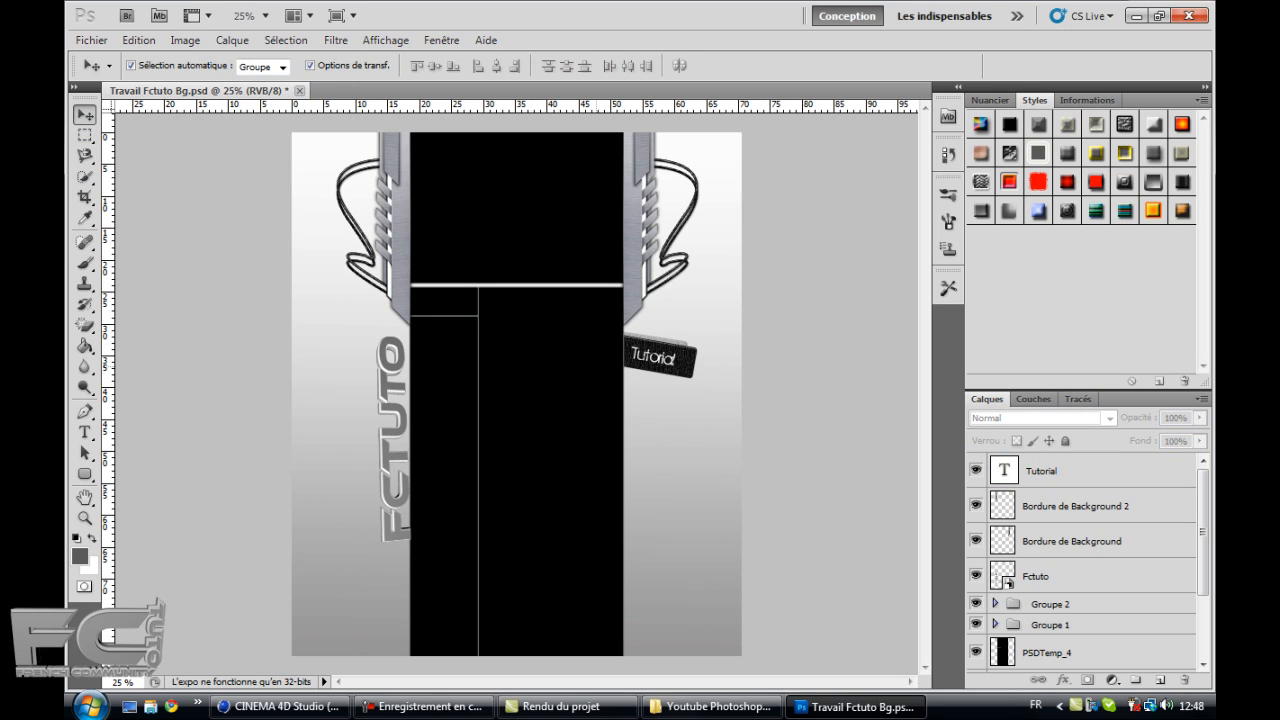
Step: Nudge the "Tutorial" text slightly right and up within the tilted black box and deselect it
click(652, 357)
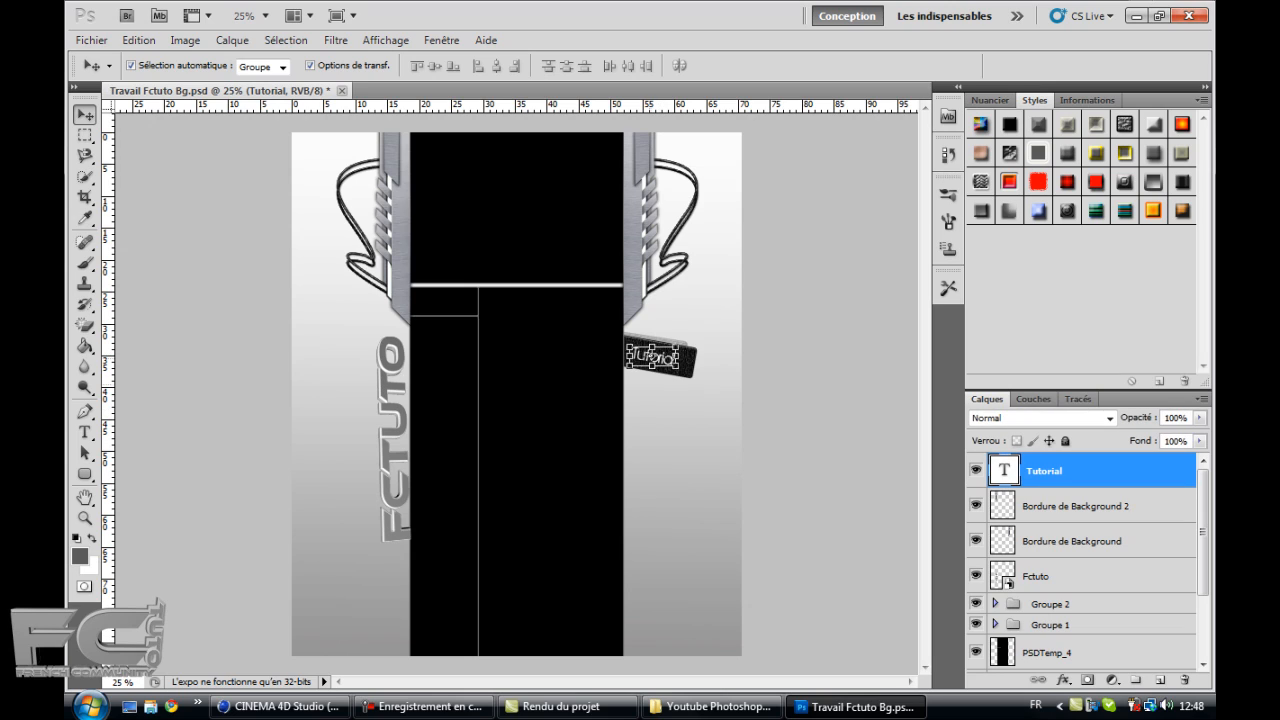
key(Right)
key(Up)
key(Right)
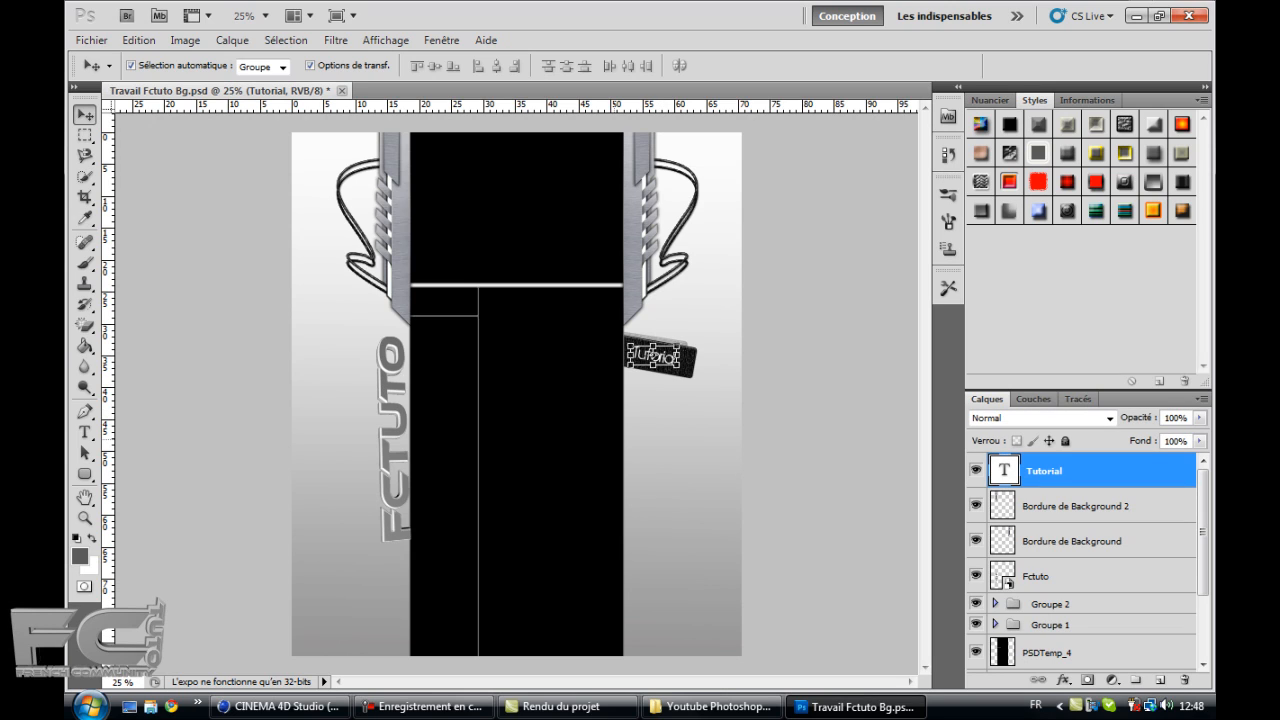
key(Right)
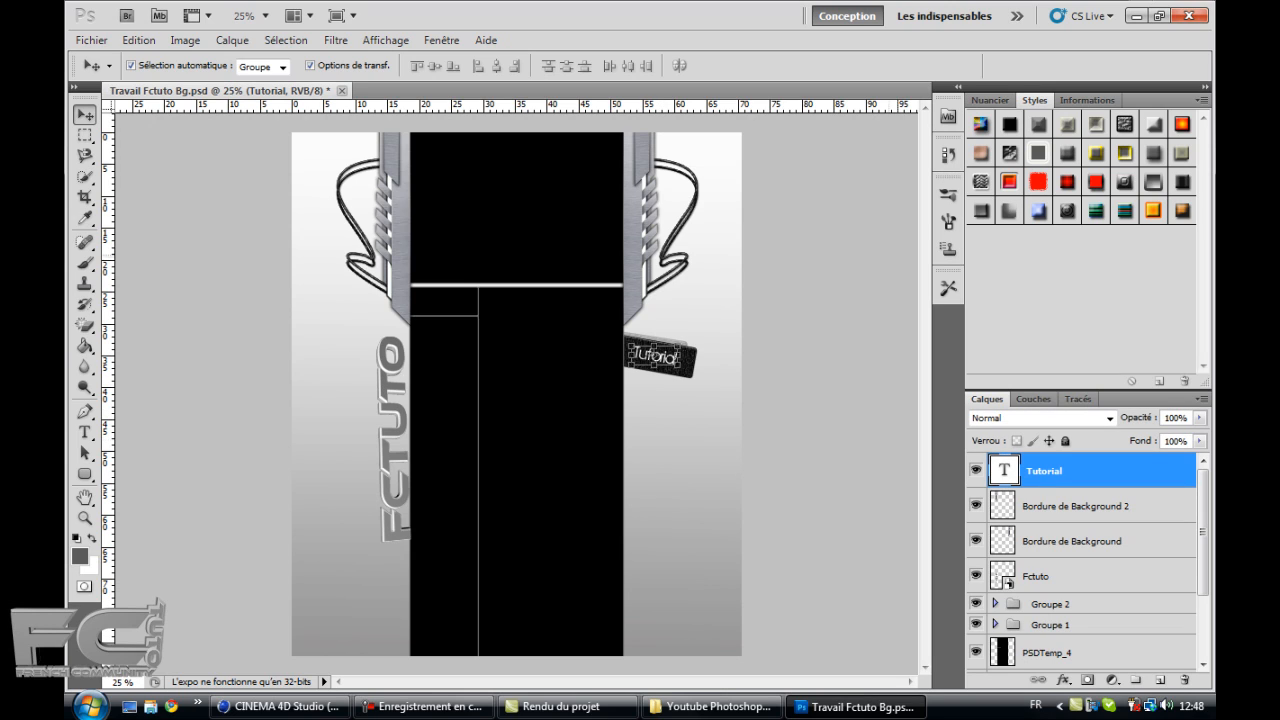
click(795, 300)
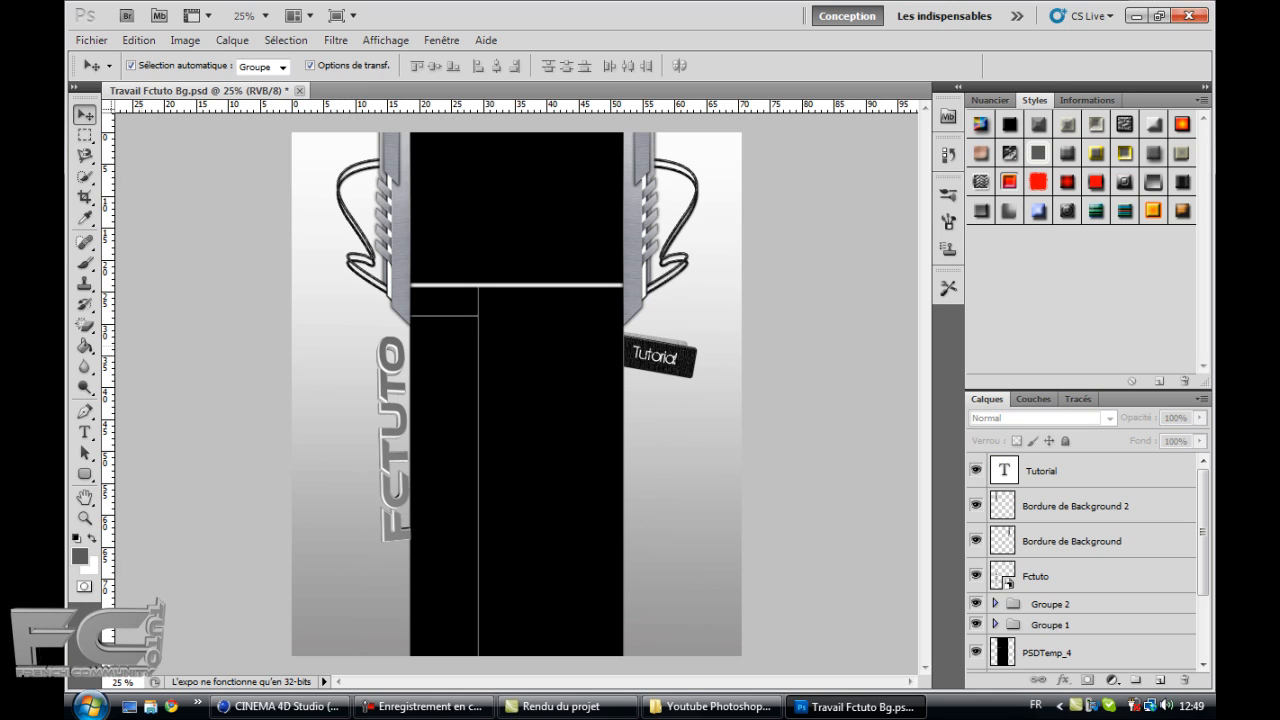
Step: Select the whole "Tutorial" text for editing and choose BIRTH OF A HERO as its font
click(85, 432)
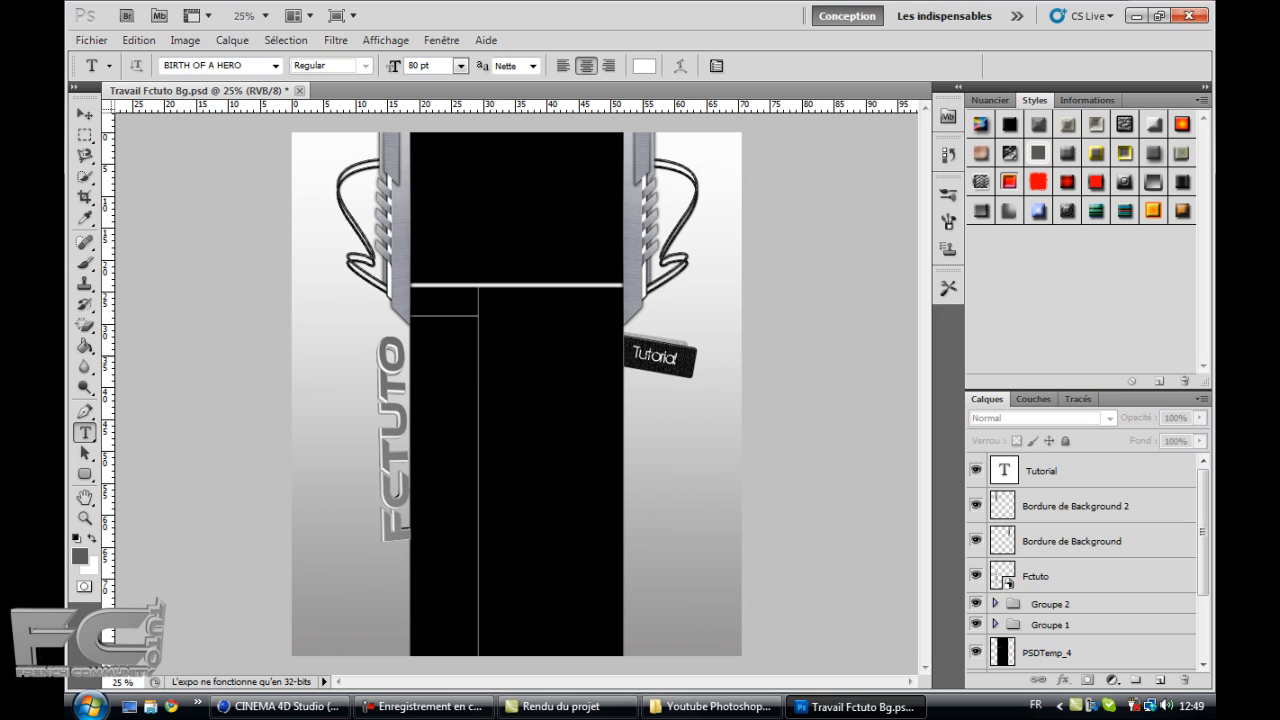
drag(632, 352, 680, 358)
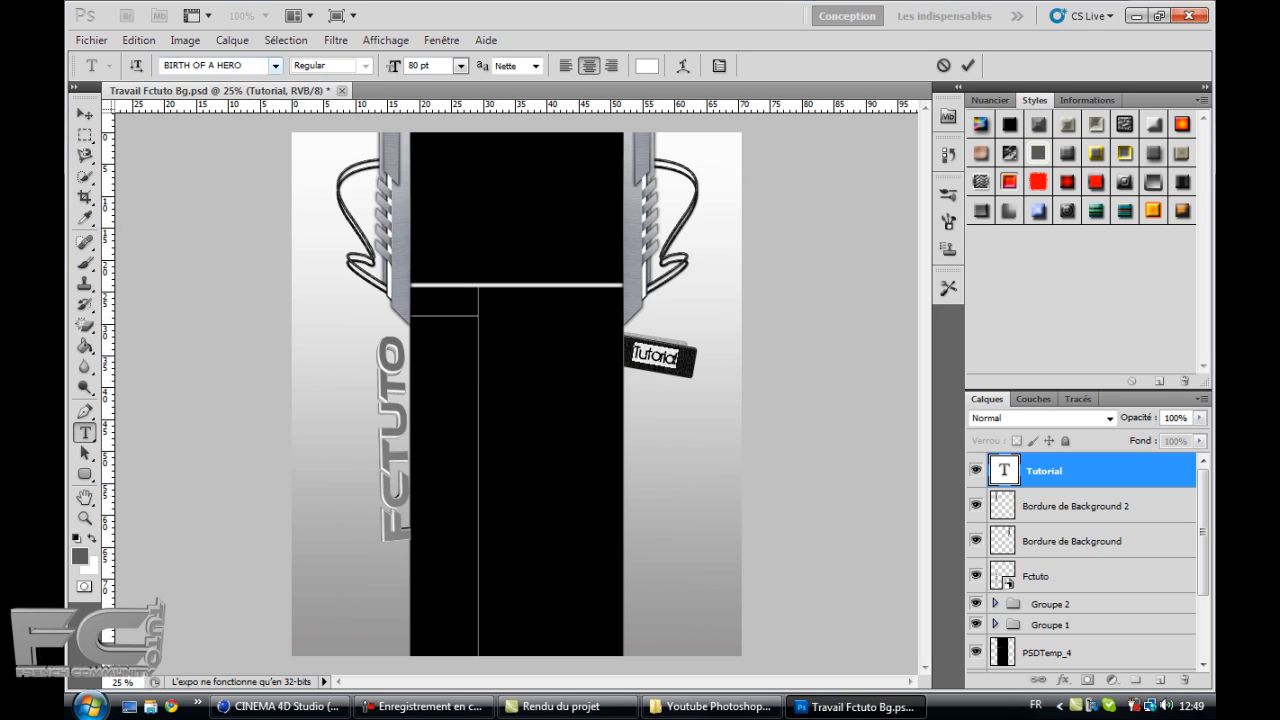
click(275, 65)
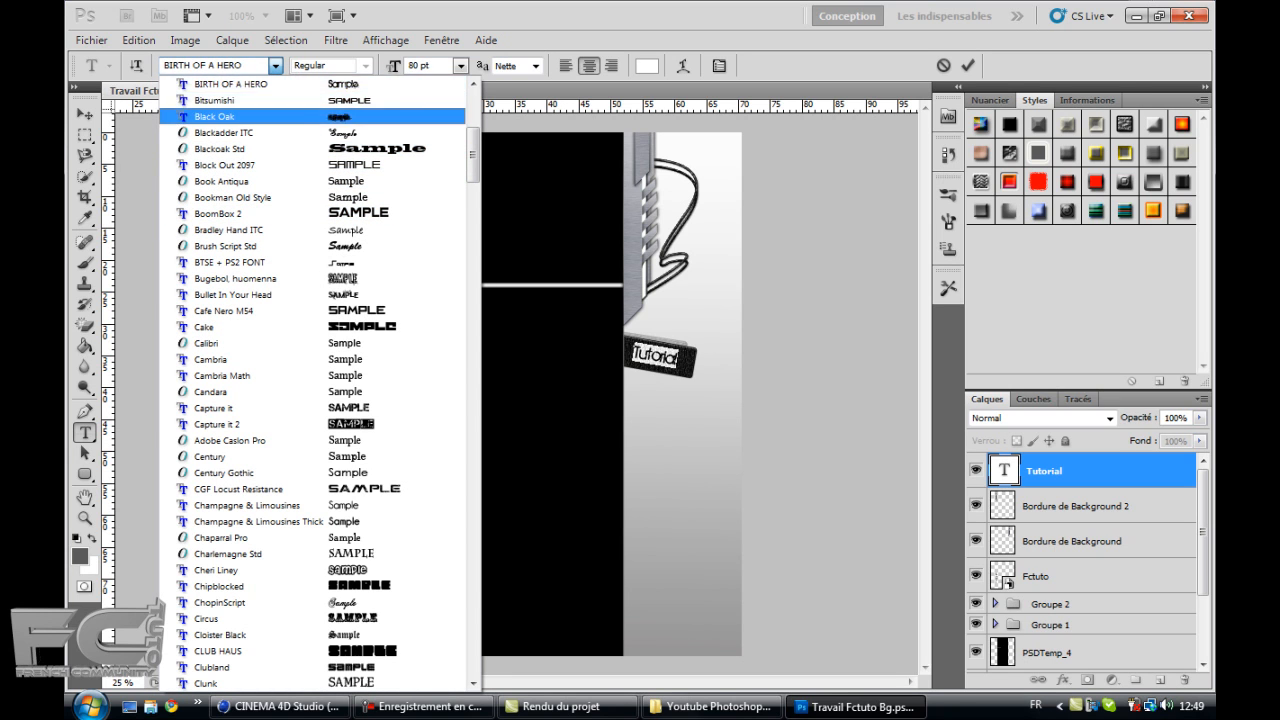
click(245, 84)
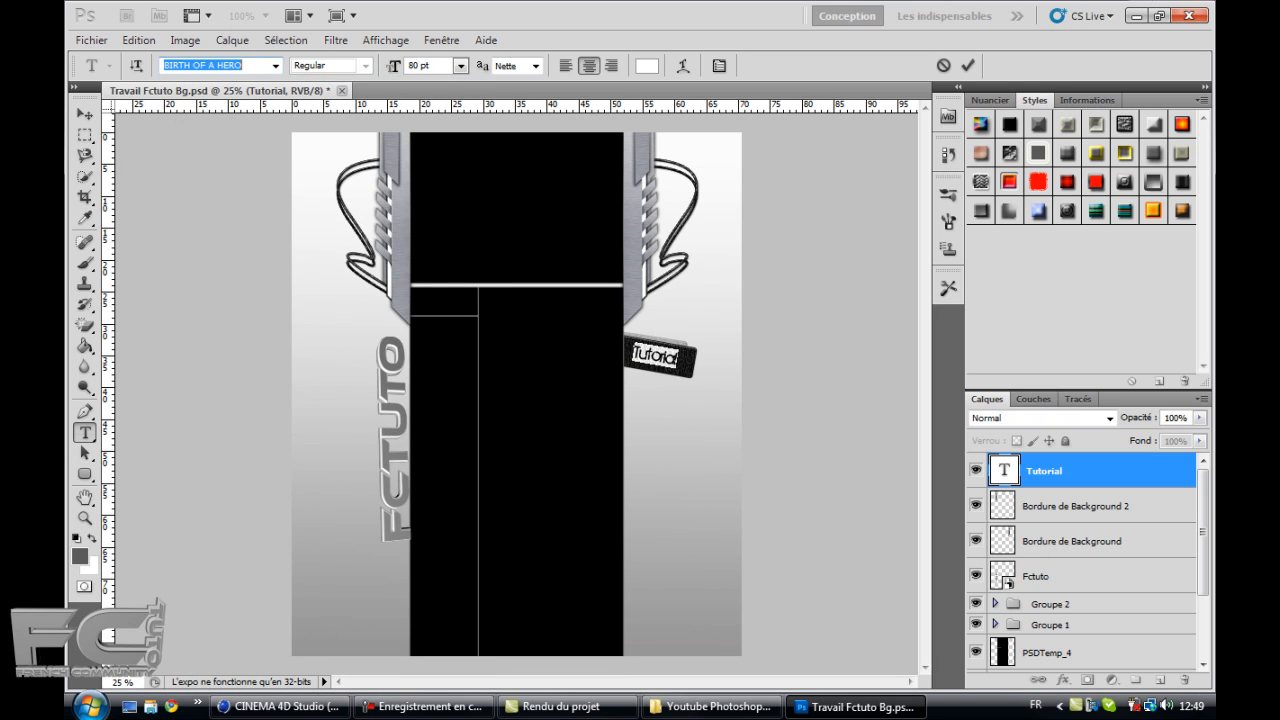
Step: Change the selected "Tutorial" text's font to Ethnocentric and set its size to 45 pt
text(Ethnocentric)
key(Return)
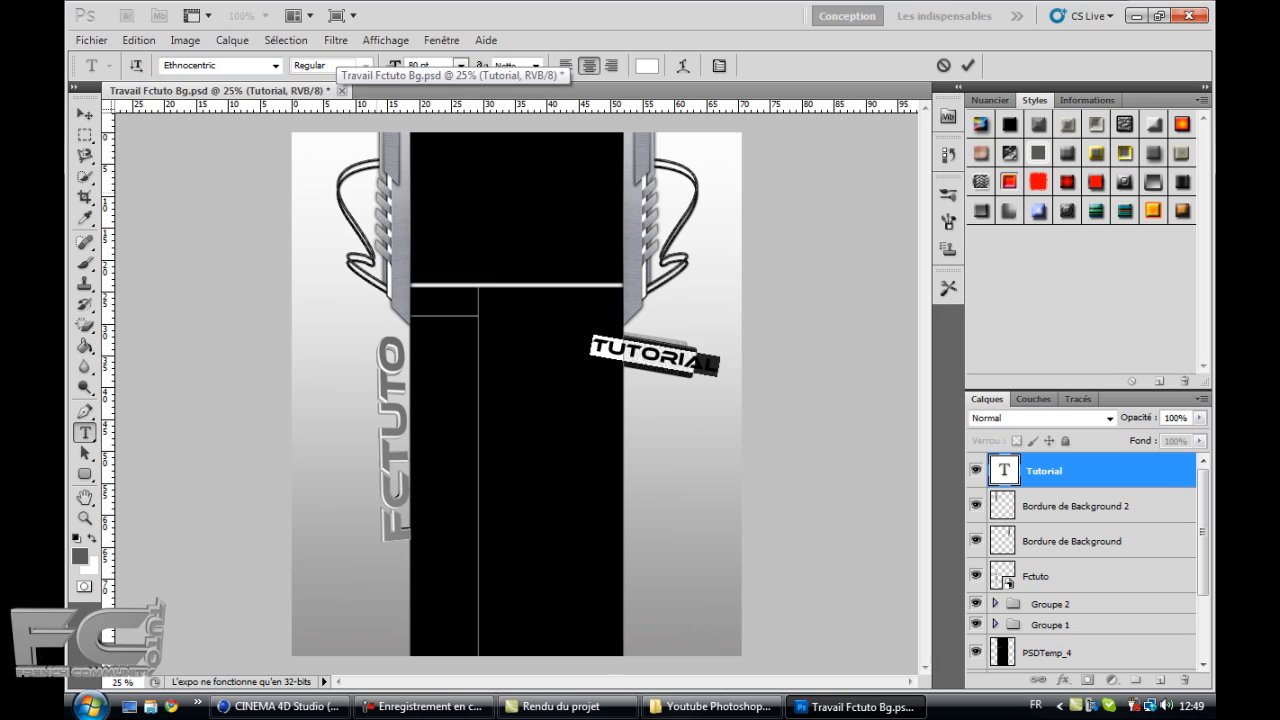
double_click(414, 66)
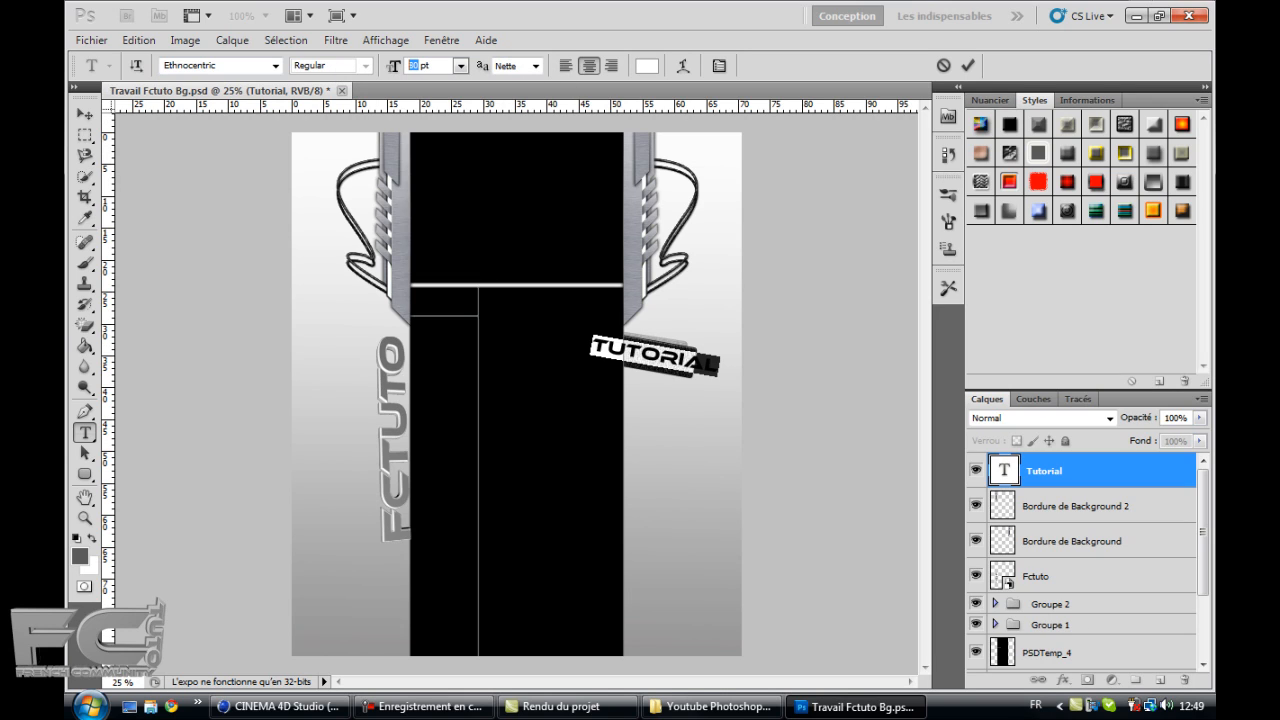
text(60)
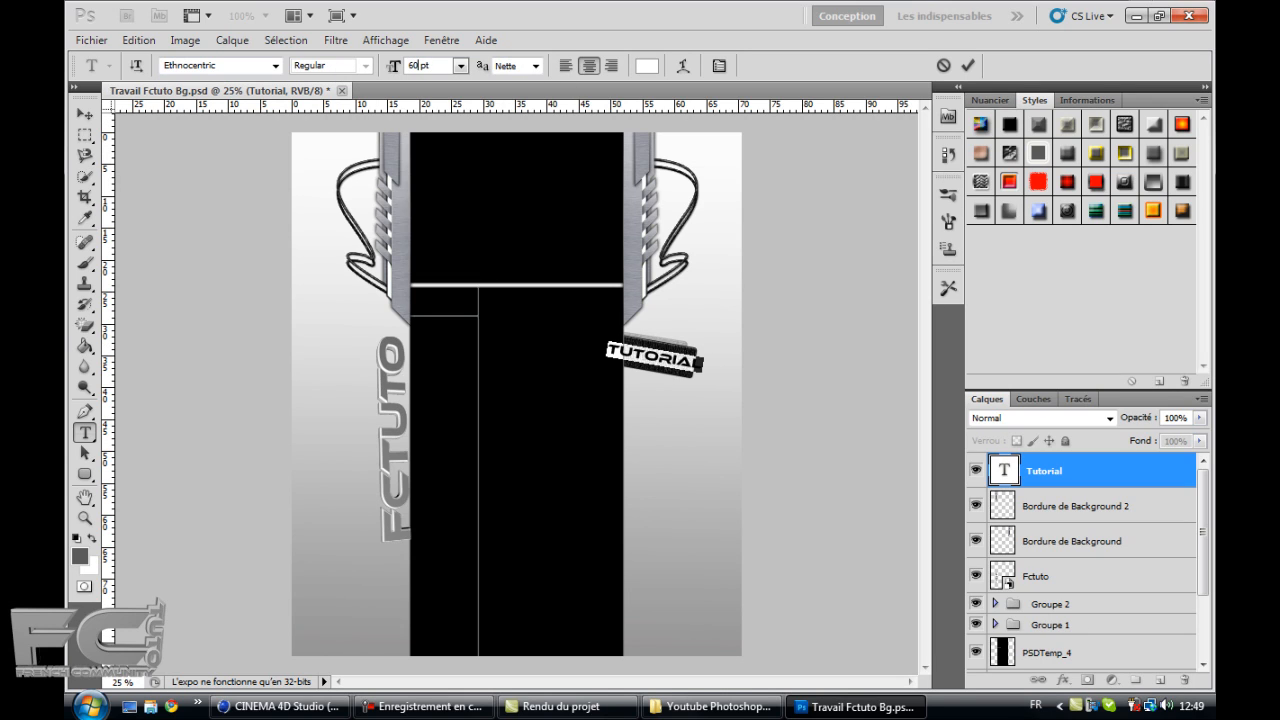
key(BackSpace)
key(BackSpace)
text(5)
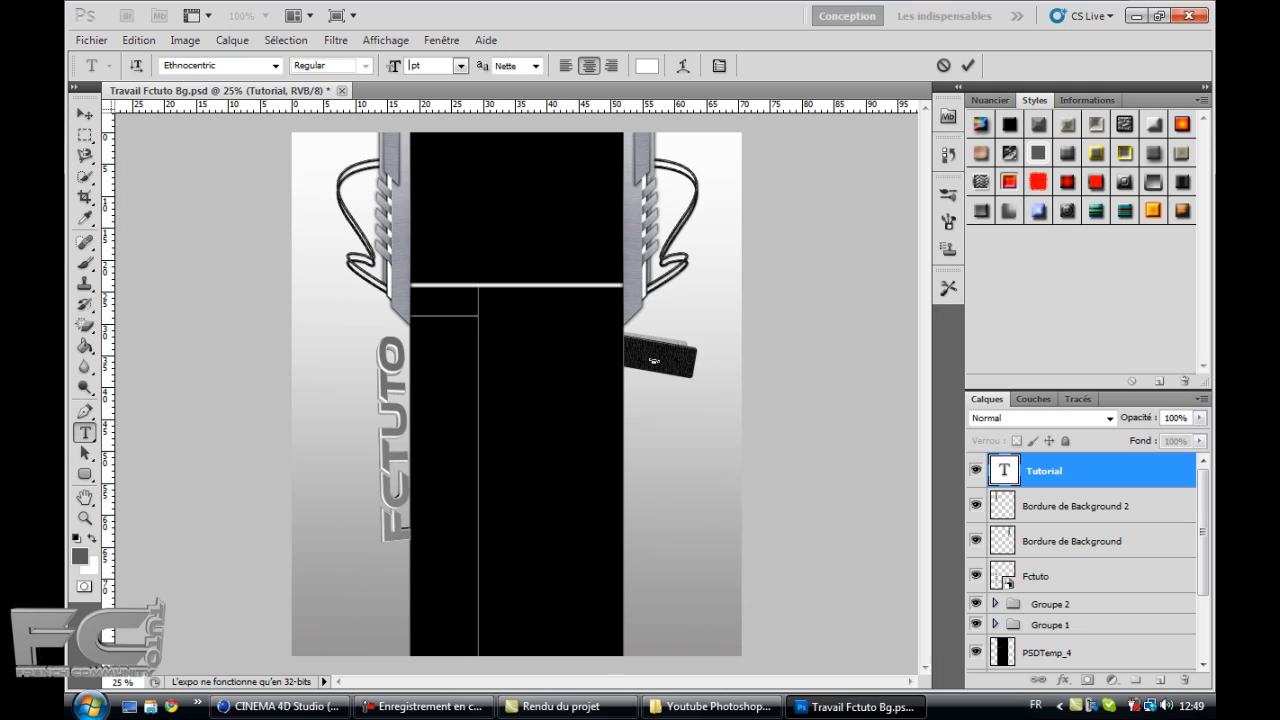
text(0)
key(BackSpace)
key(BackSpace)
text(45)
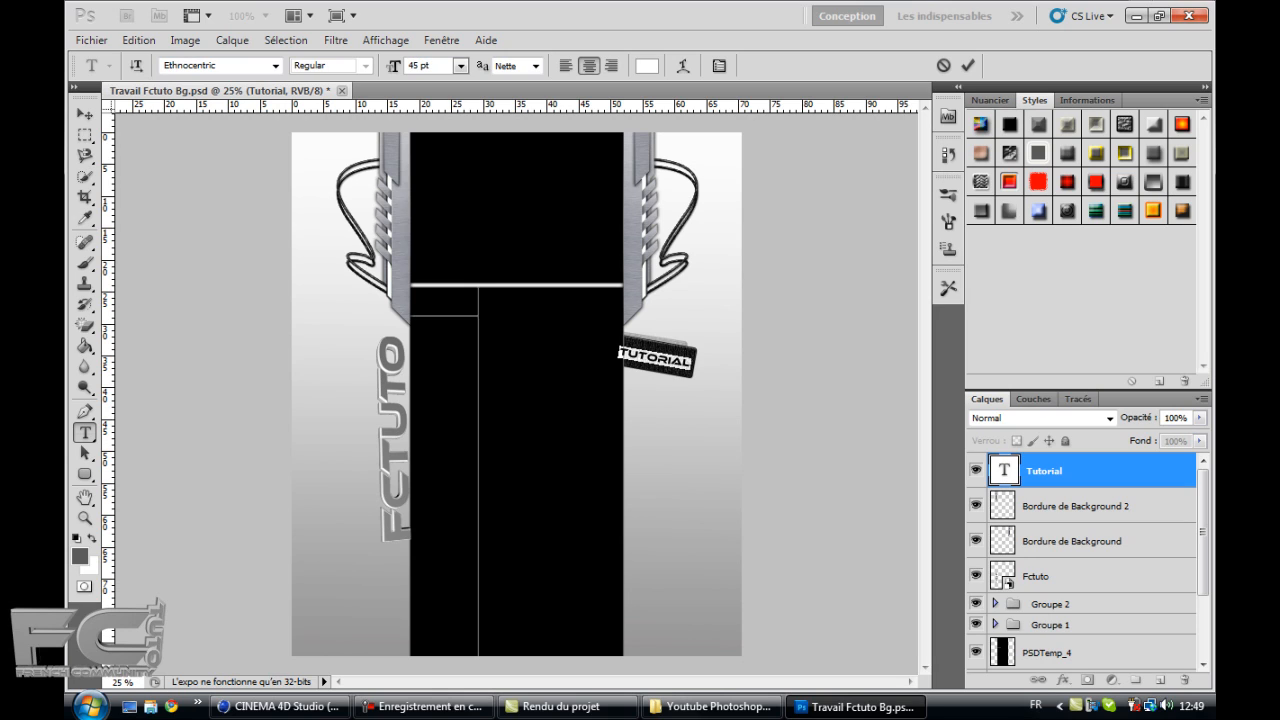
Step: Nudge the "Tutorial" text slightly right and up to fit inside the tilted black box and deselect it
click(85, 113)
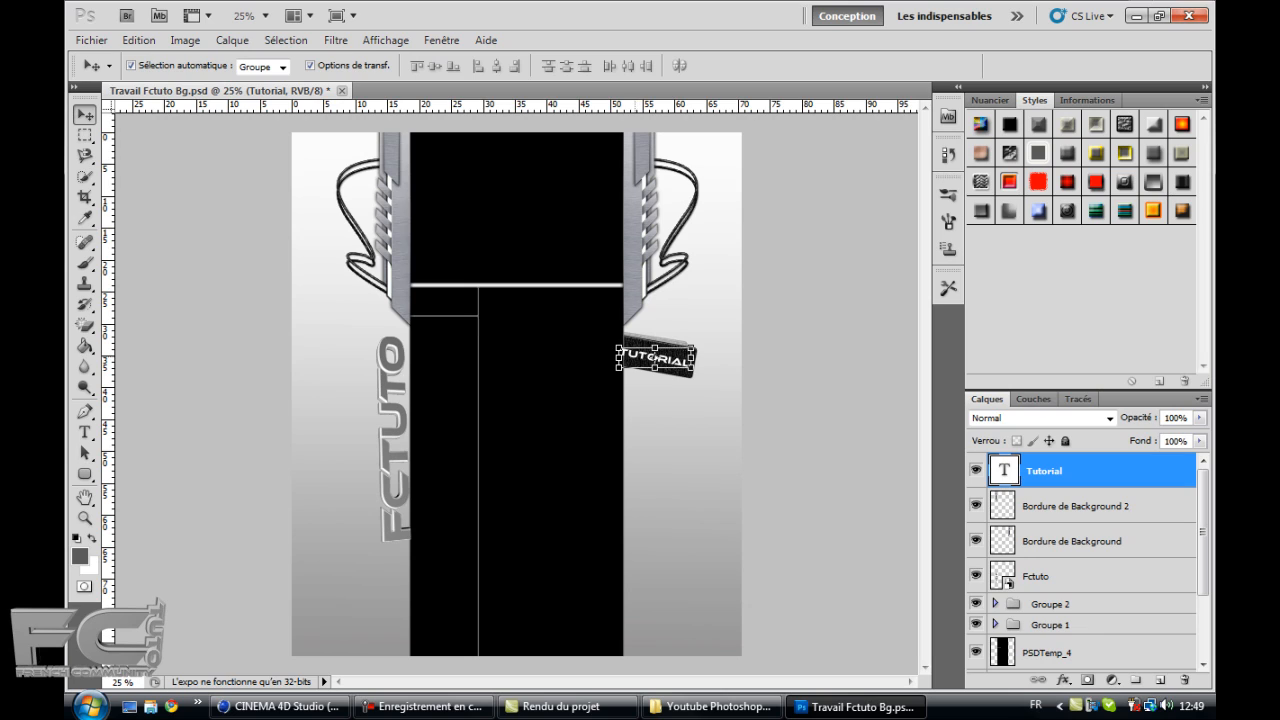
key(Right)
key(Right)
key(Right)
key(Up)
key(Up)
key(Right)
key(Right)
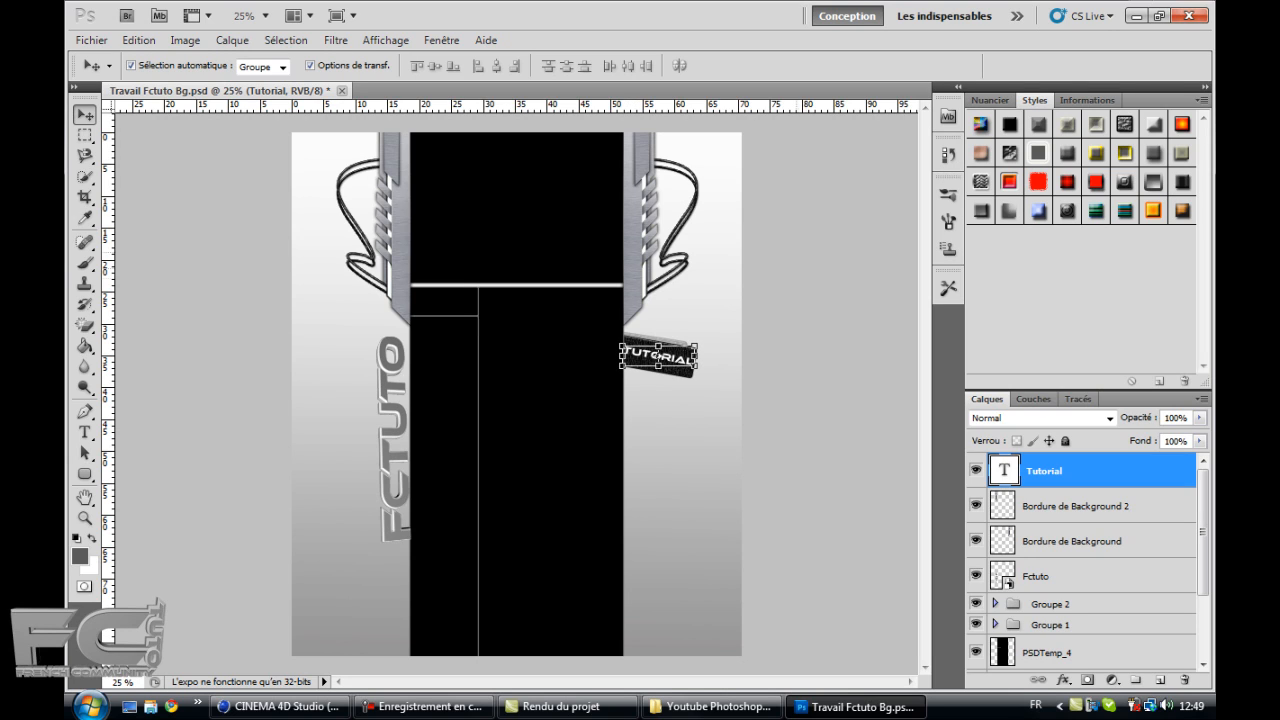
click(806, 340)
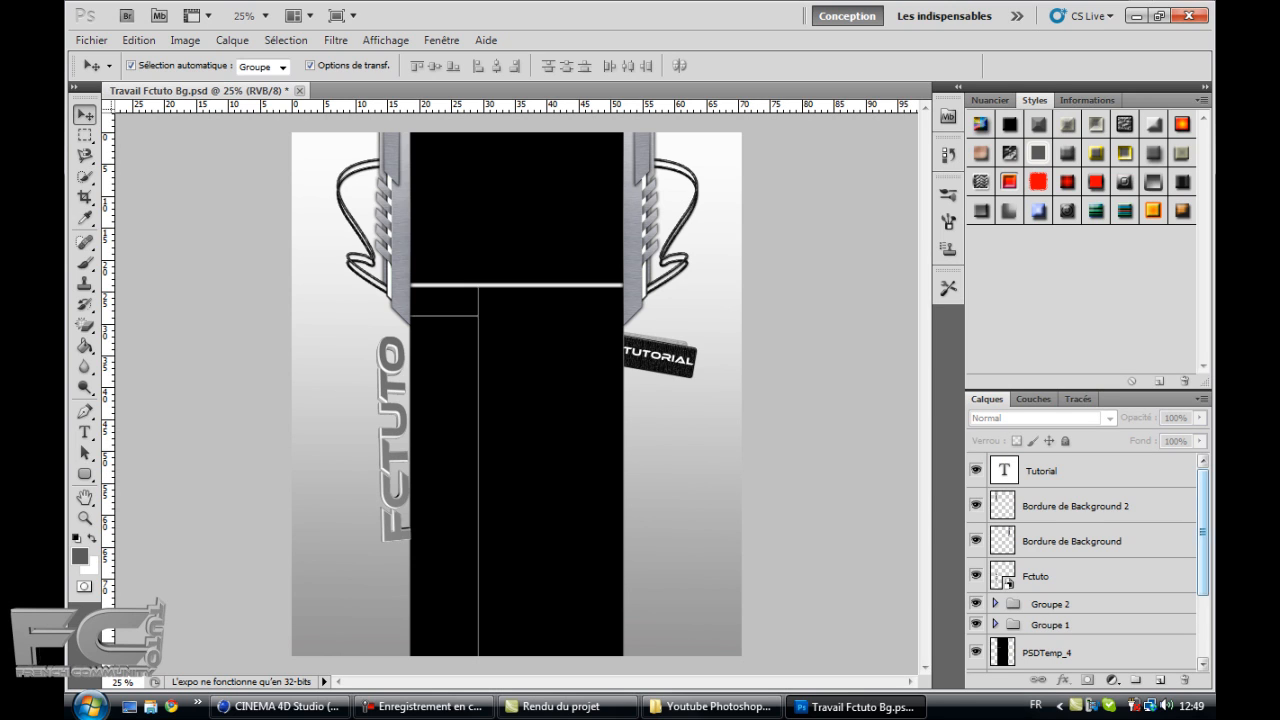
Step: Duplicate the tilted black box layer as "Effet case Ecritot Bg 2" and place the copy directly below the original box
scroll(1088, 563, down, 3)
scroll(1088, 563, up, 3)
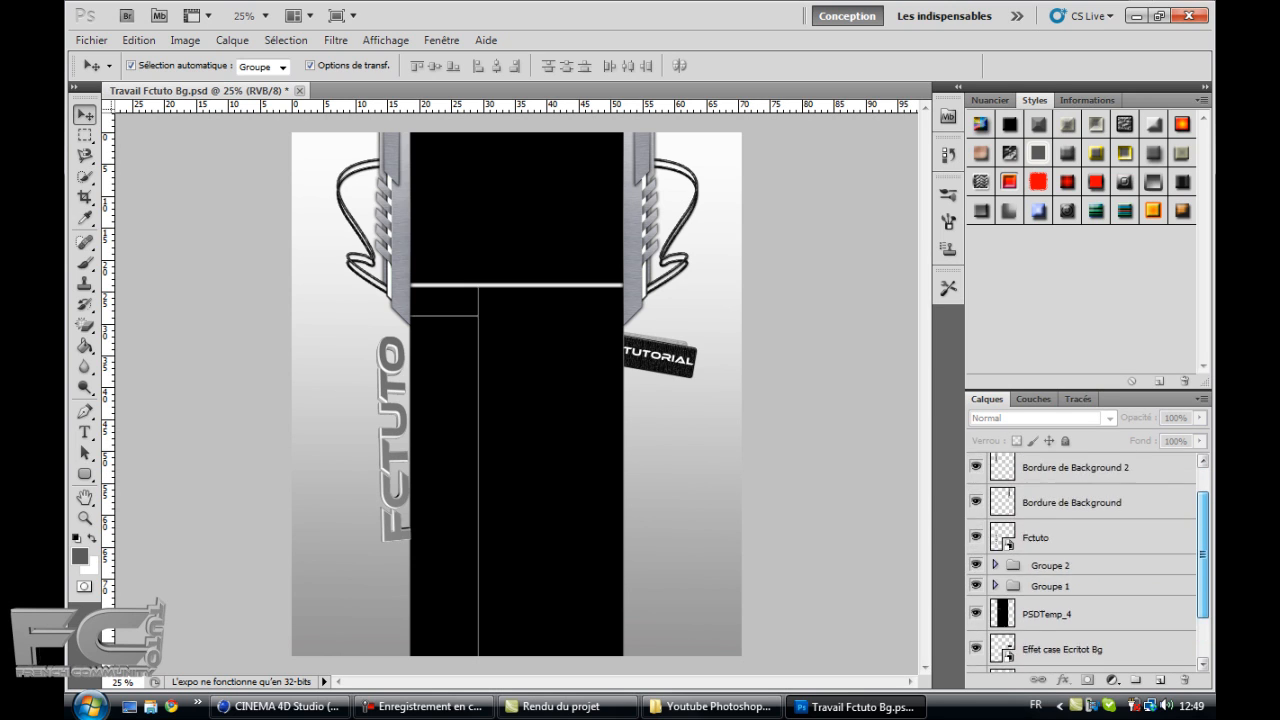
drag(1203, 541, 1203, 539)
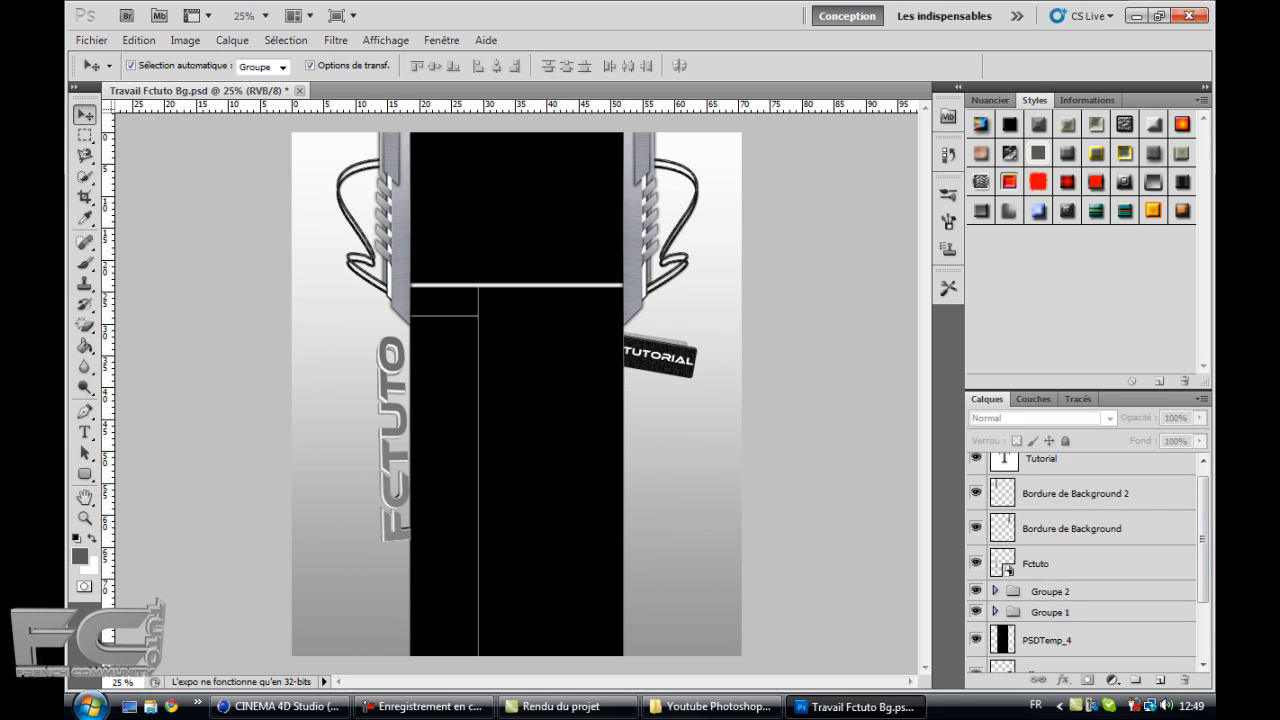
click(1088, 592)
click(1088, 564)
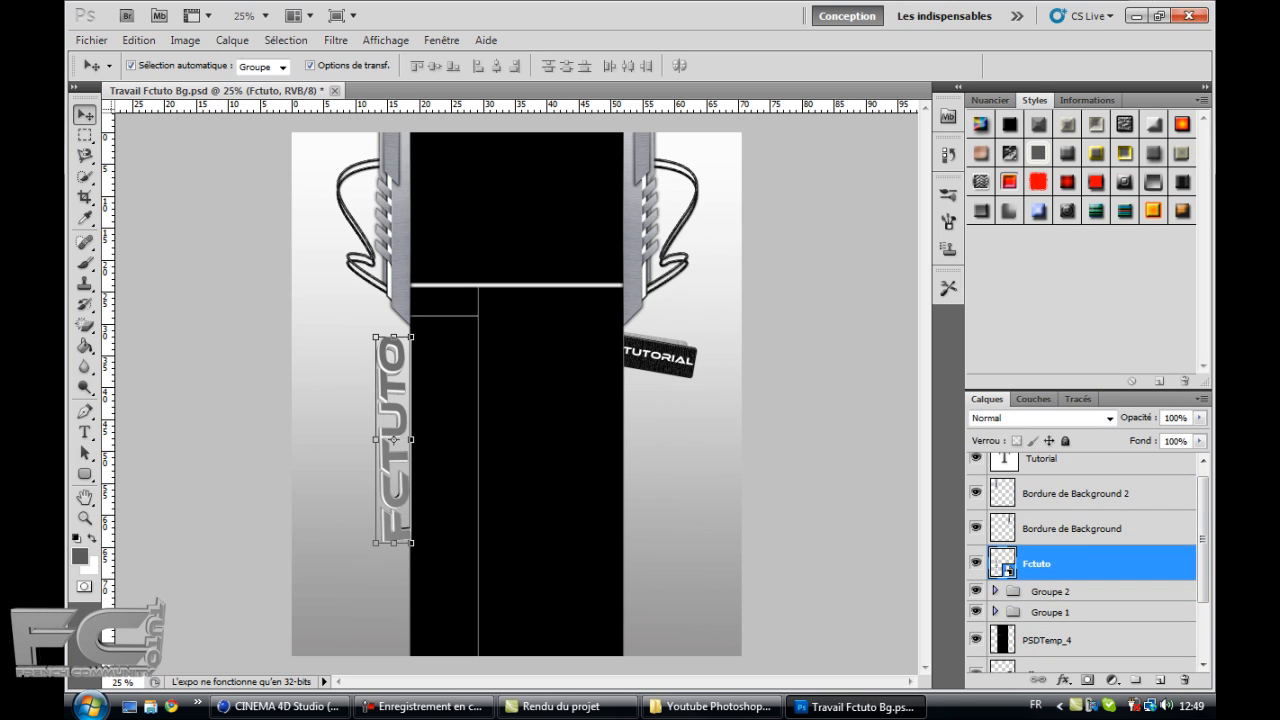
click(1088, 612)
drag(1203, 541, 1203, 572)
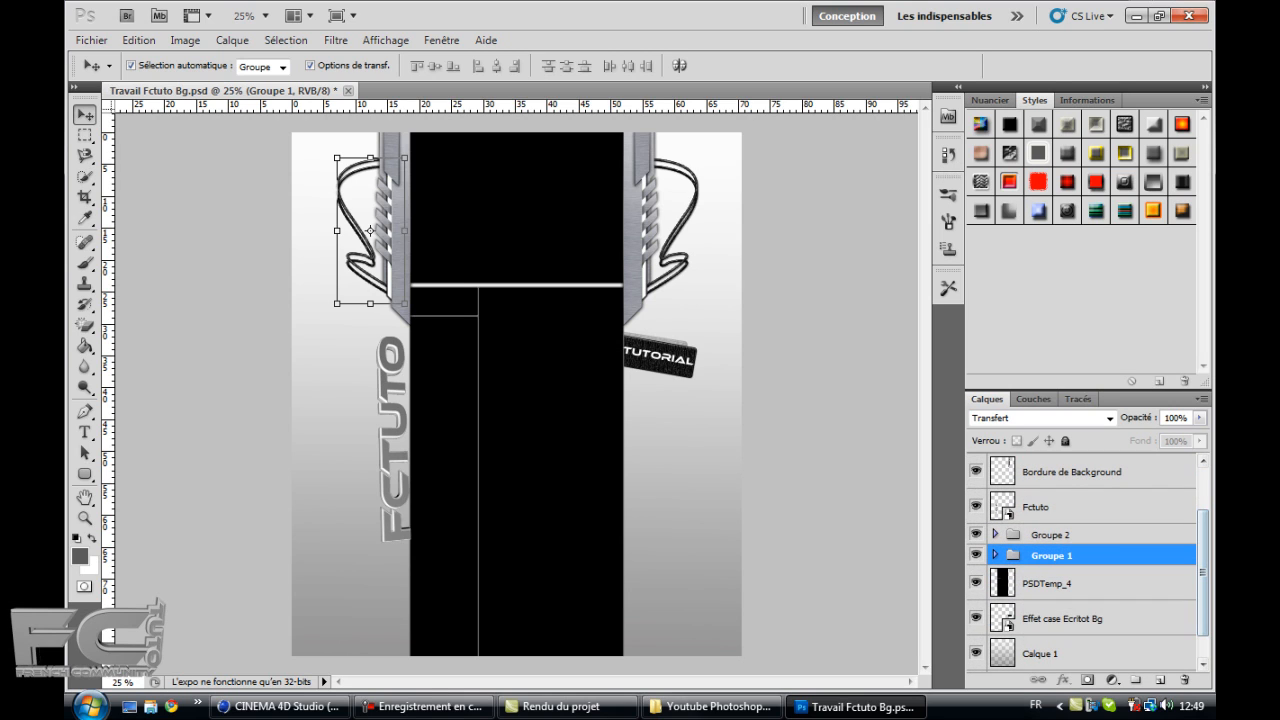
click(650, 354)
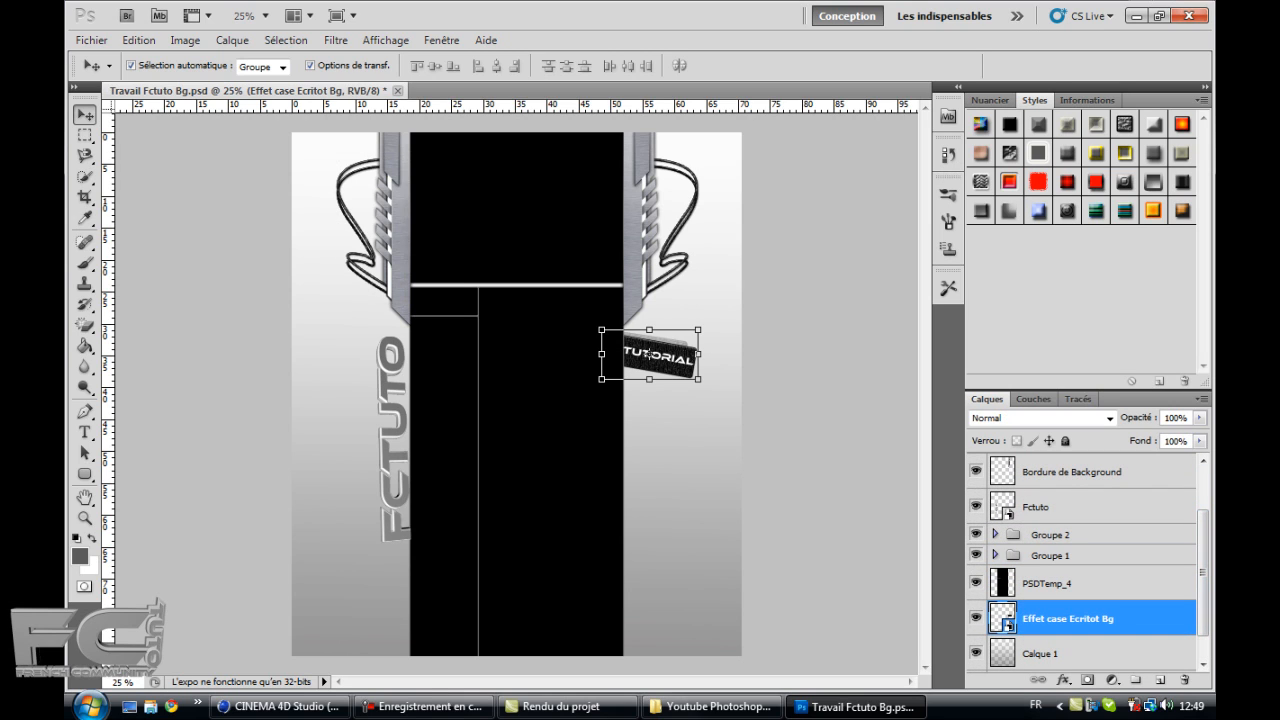
right_click(1140, 620)
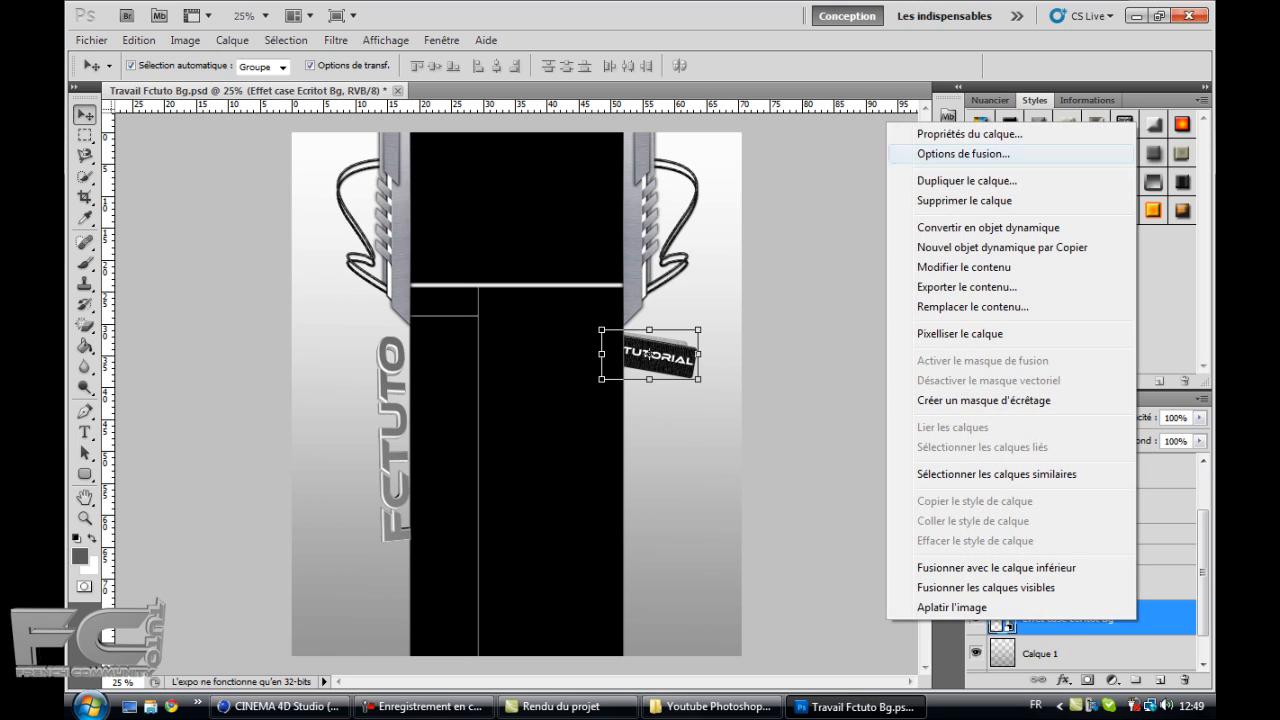
click(1000, 180)
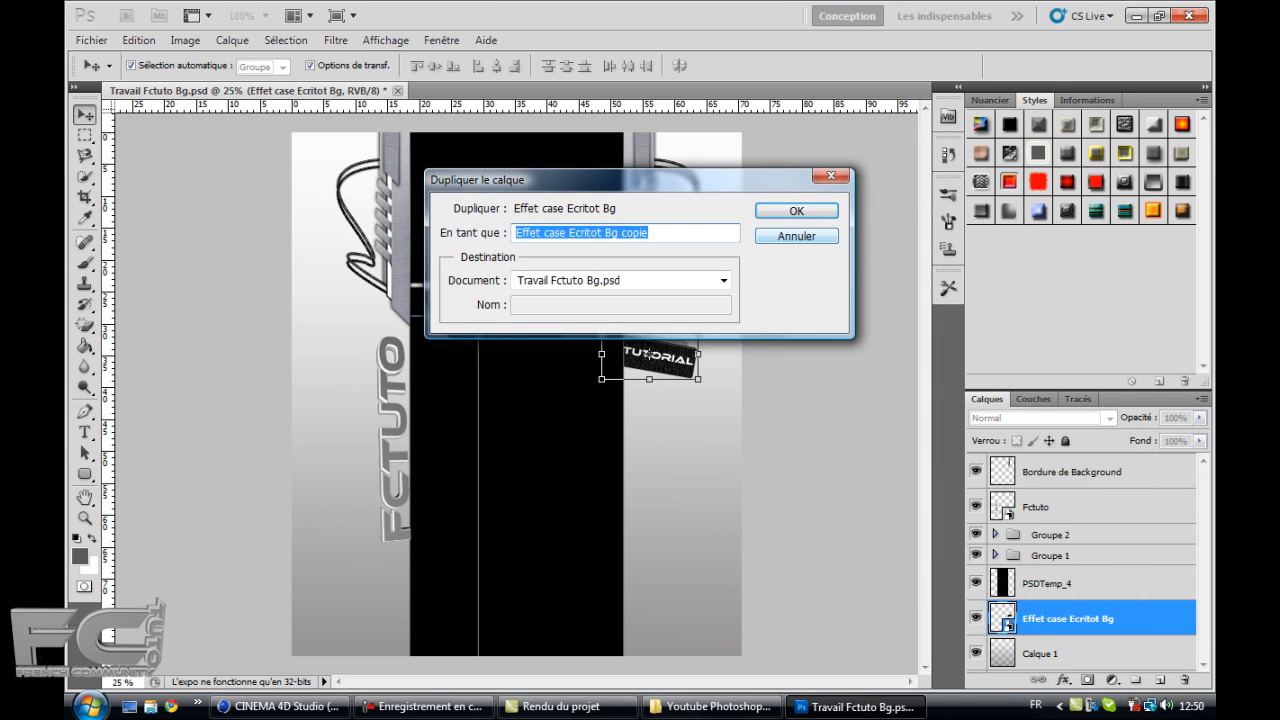
drag(649, 233, 620, 233)
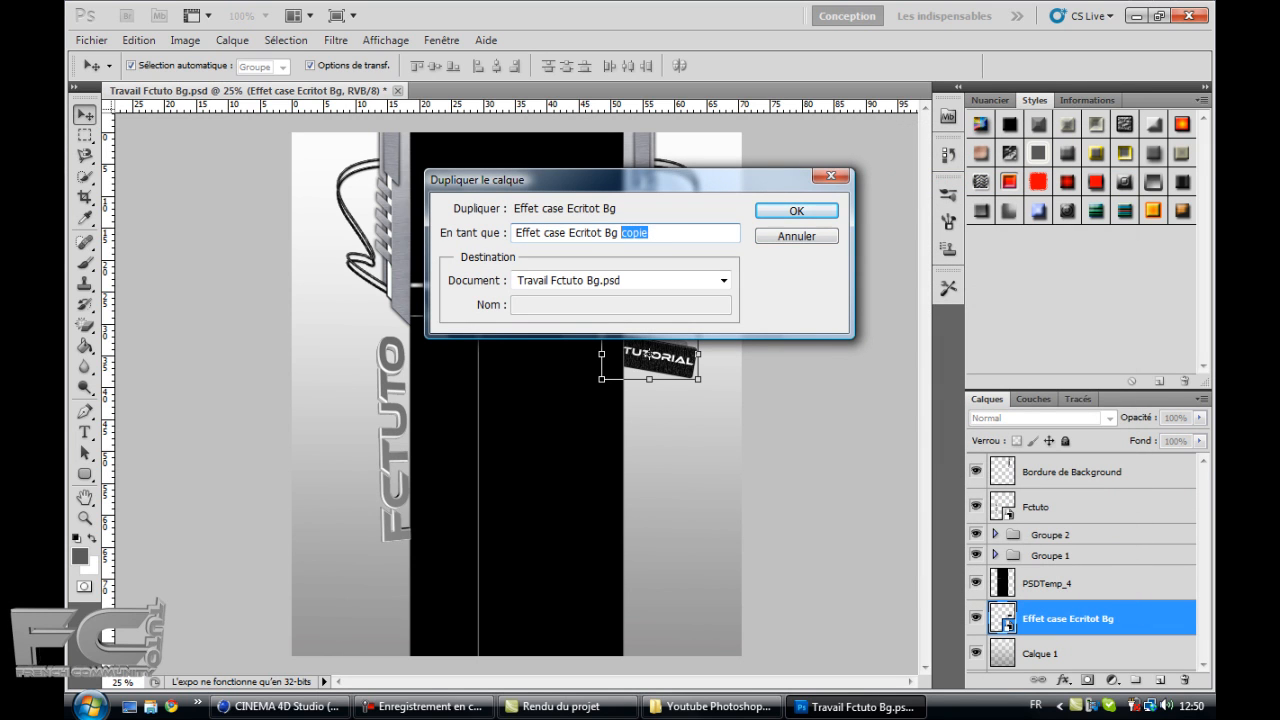
text(2)
key(Return)
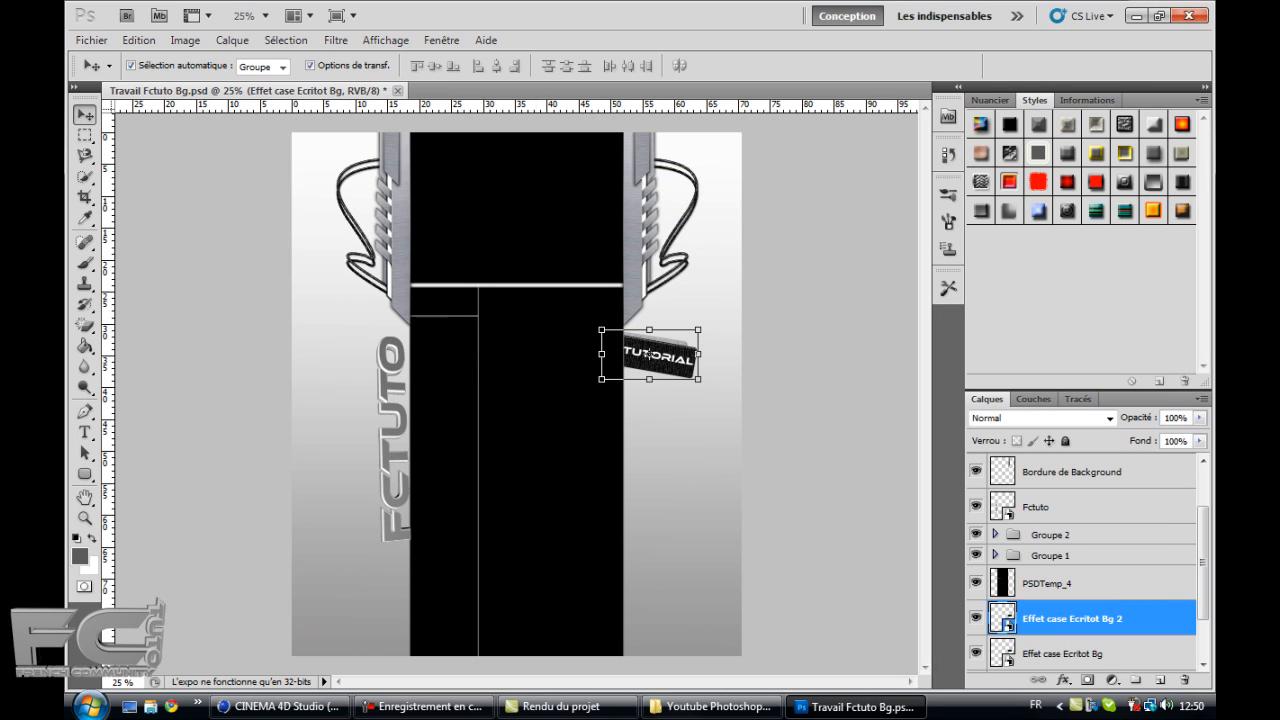
key(Down)
drag(649, 354, 649, 399)
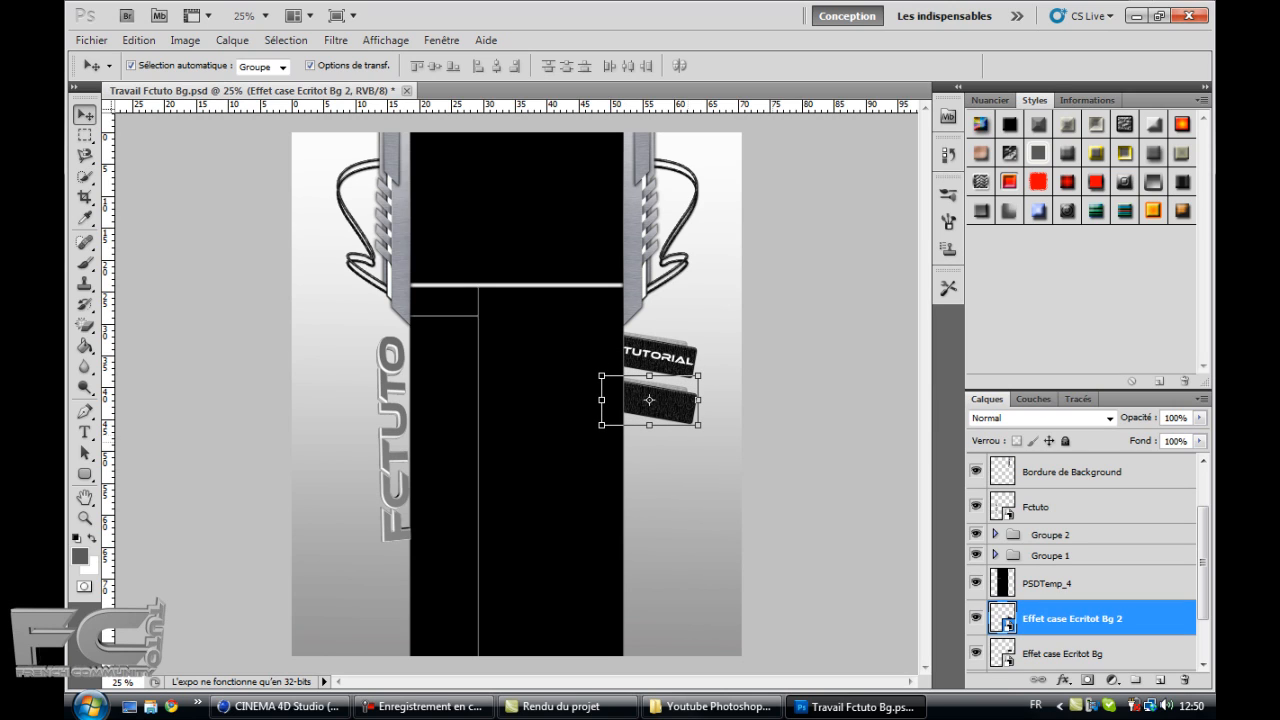
Step: Add the text "Speed art" in Ethnocentric 45 pt over the second black box and commit it
key(p)
click(85, 432)
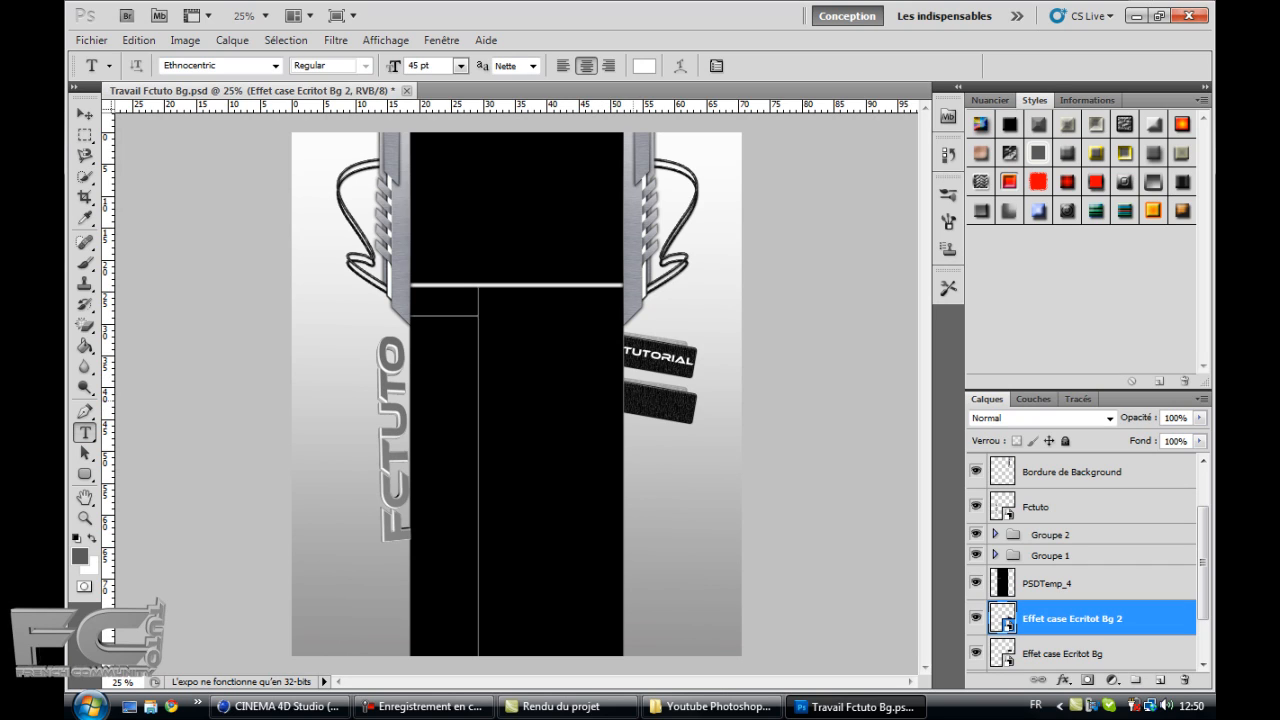
click(630, 398)
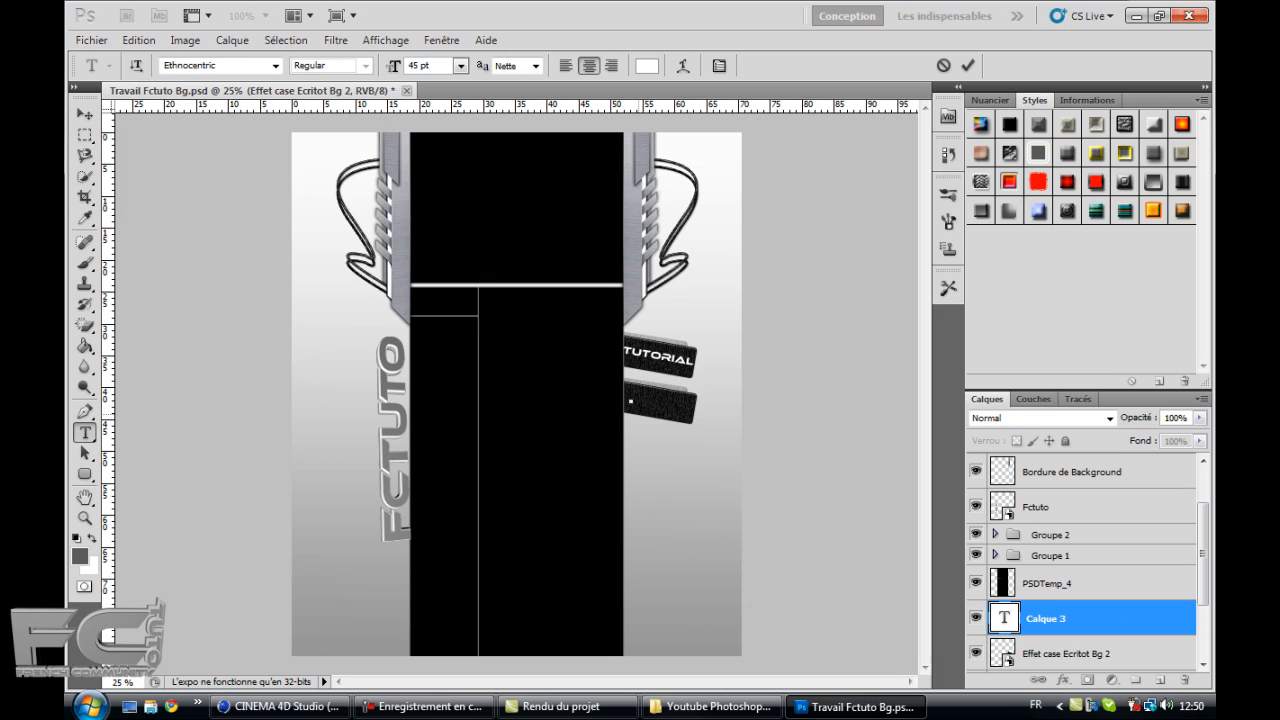
text(sREEd)
key(BackSpace)
text(ART)
key(ctrl+Return)
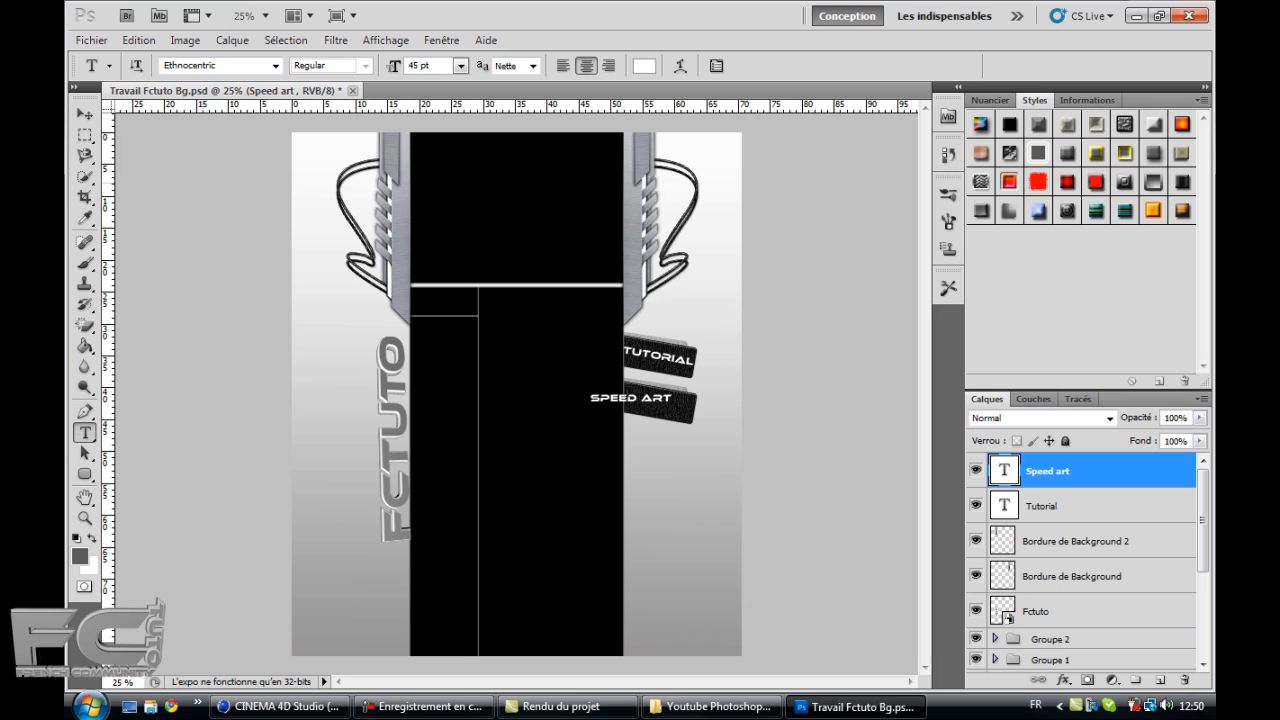
Step: Rotate the "Speed art" text about 13.88° and shift it right and slightly down onto the second black box, then deselect it
key(v)
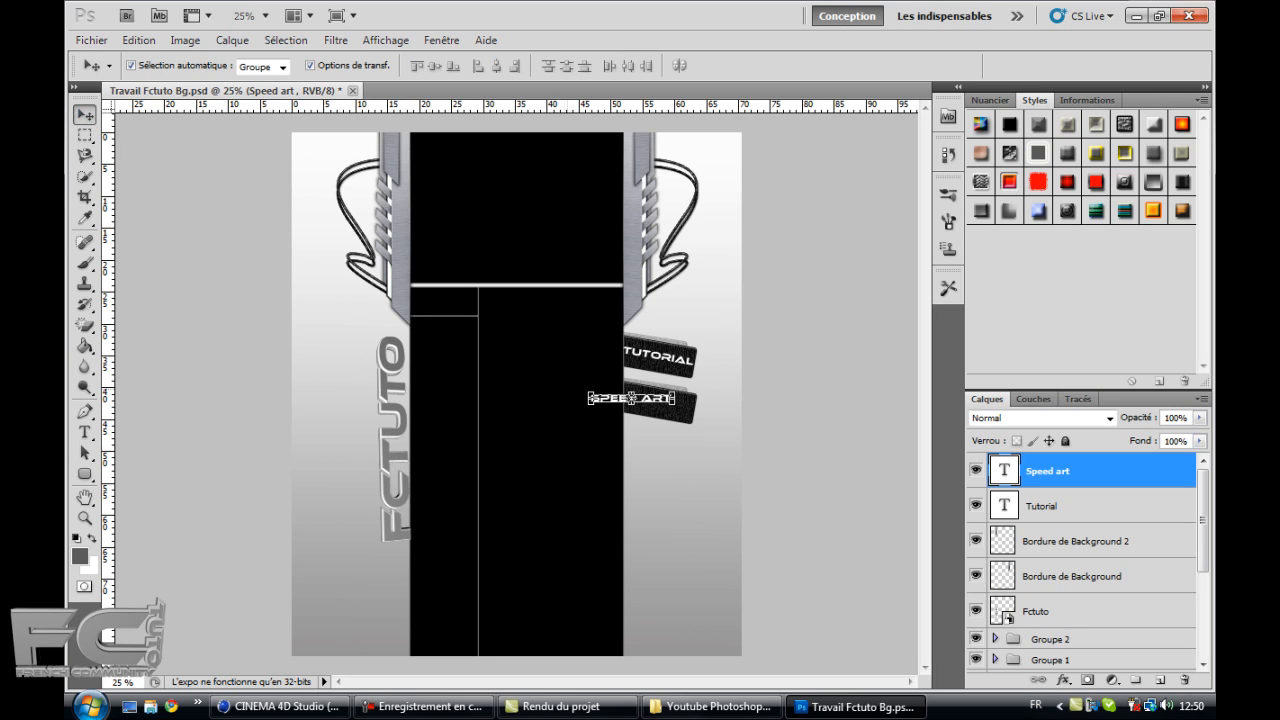
drag(575, 394, 575, 381)
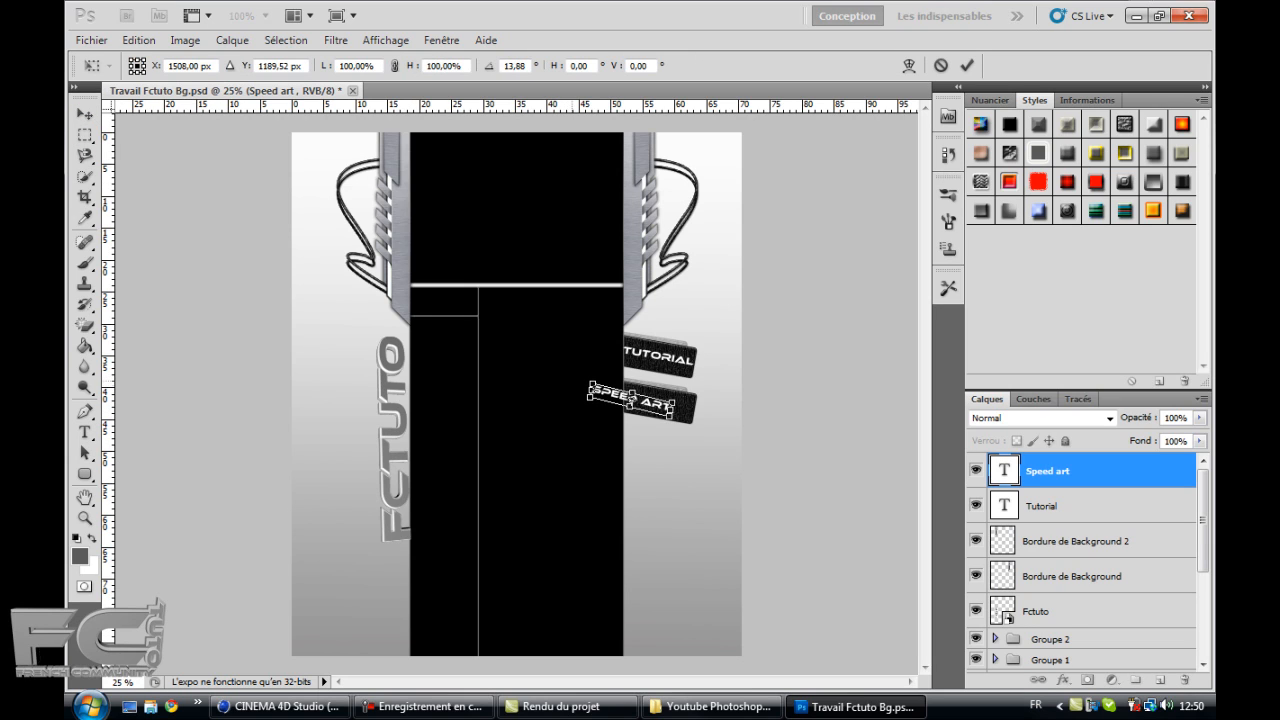
key(Right)
key(Right)
key(Right)
key(Right)
key(Right)
key(Right)
key(Right)
key(Right)
key(Right)
key(Right)
key(Right)
key(Right)
key(Right)
key(Right)
key(Right)
key(Right)
key(Right)
key(Right)
key(Right)
key(Right)
key(Right)
key(Right)
key(Right)
key(Right)
key(Right)
key(Down)
key(Down)
key(Down)
key(Right)
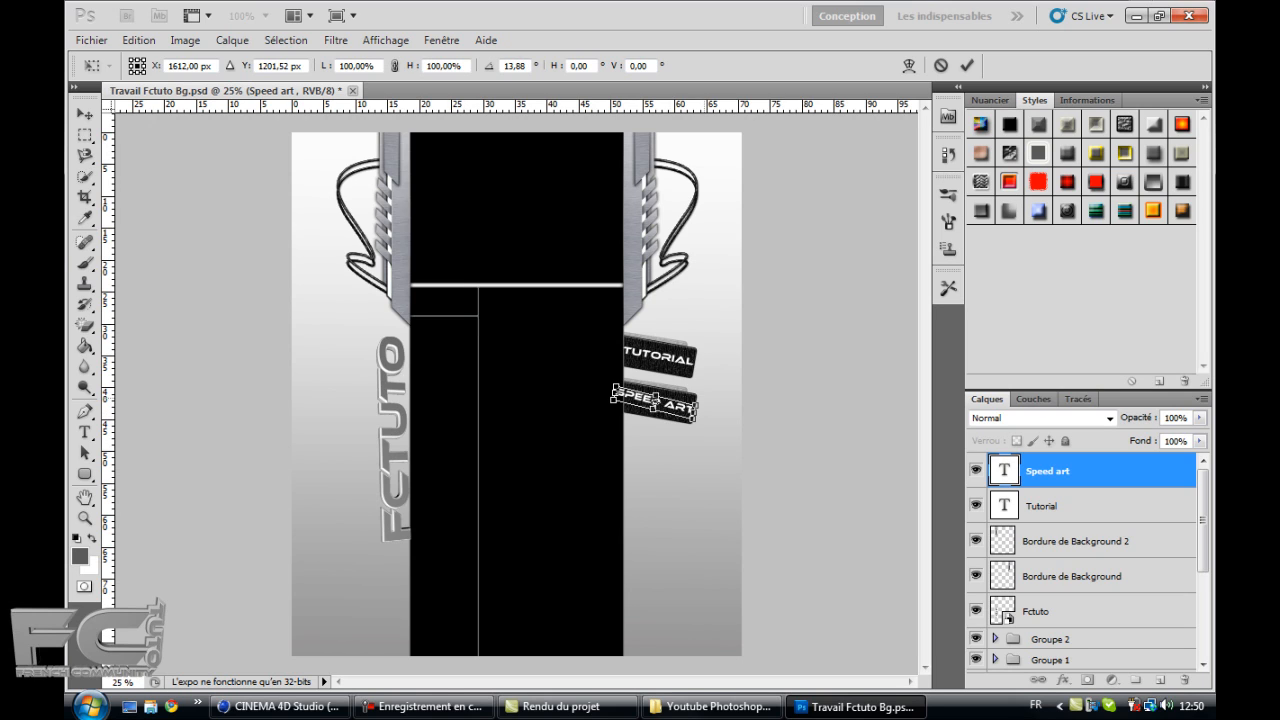
key(Return)
click(428, 441)
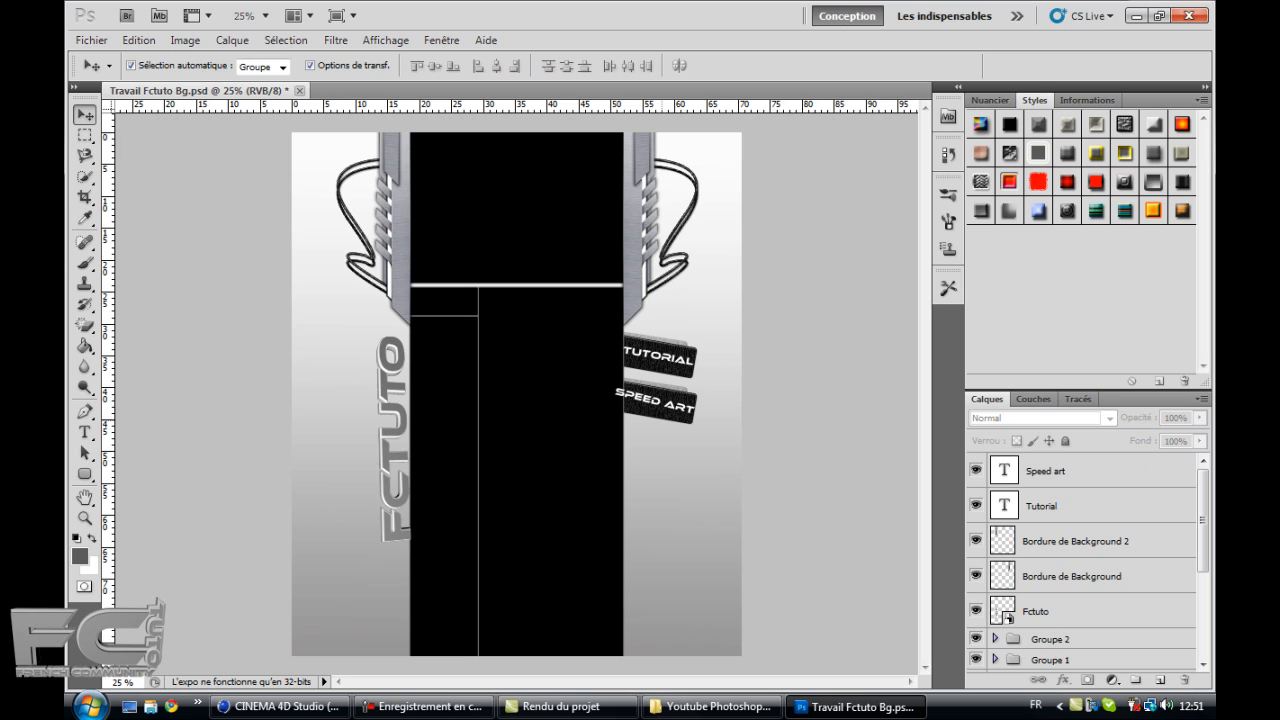
Step: Transform the "Speed art" text to about 87.22% width and -4.92° rotation, nudge it slightly down within its box and deselect it
click(667, 405)
drag(602, 390, 624, 402)
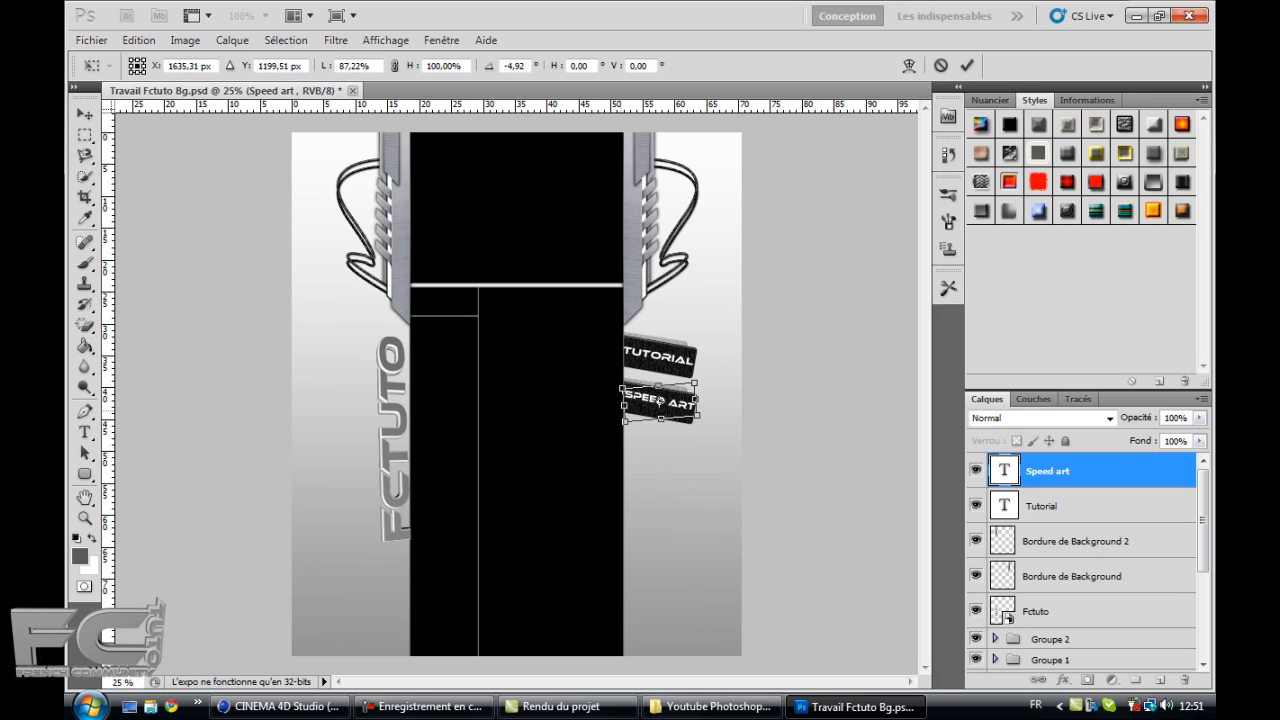
key(Down)
key(Down)
key(Down)
key(Return)
click(864, 348)
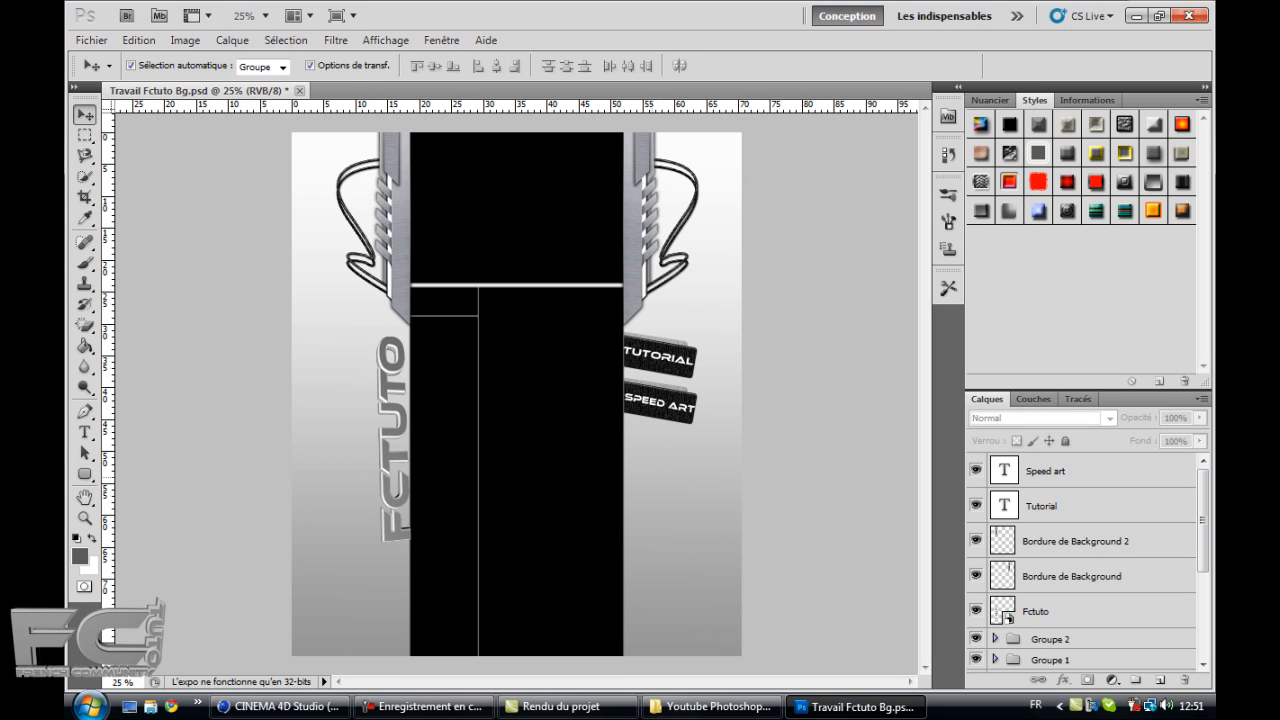
Step: Duplicate the second box layer as "Effet case Ecritot Bg 3" and place the copy directly below the "Speed art" box
scroll(1085, 560, down, 3)
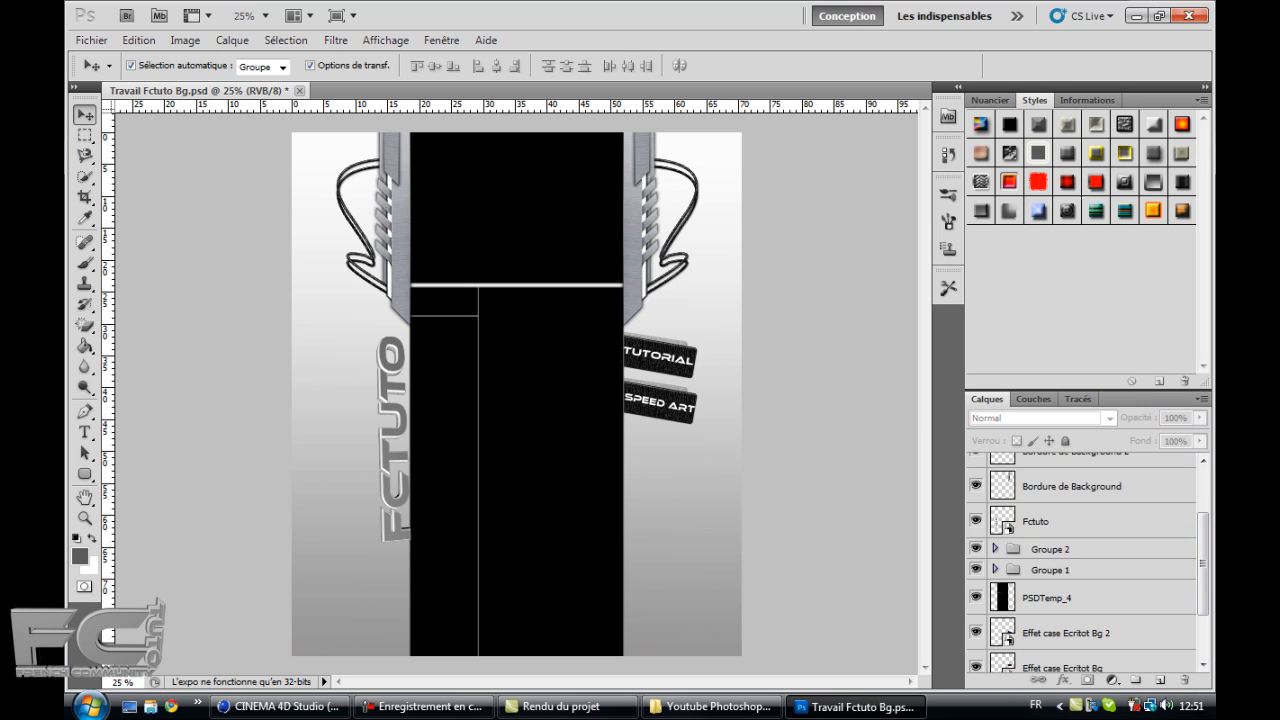
right_click(1072, 633)
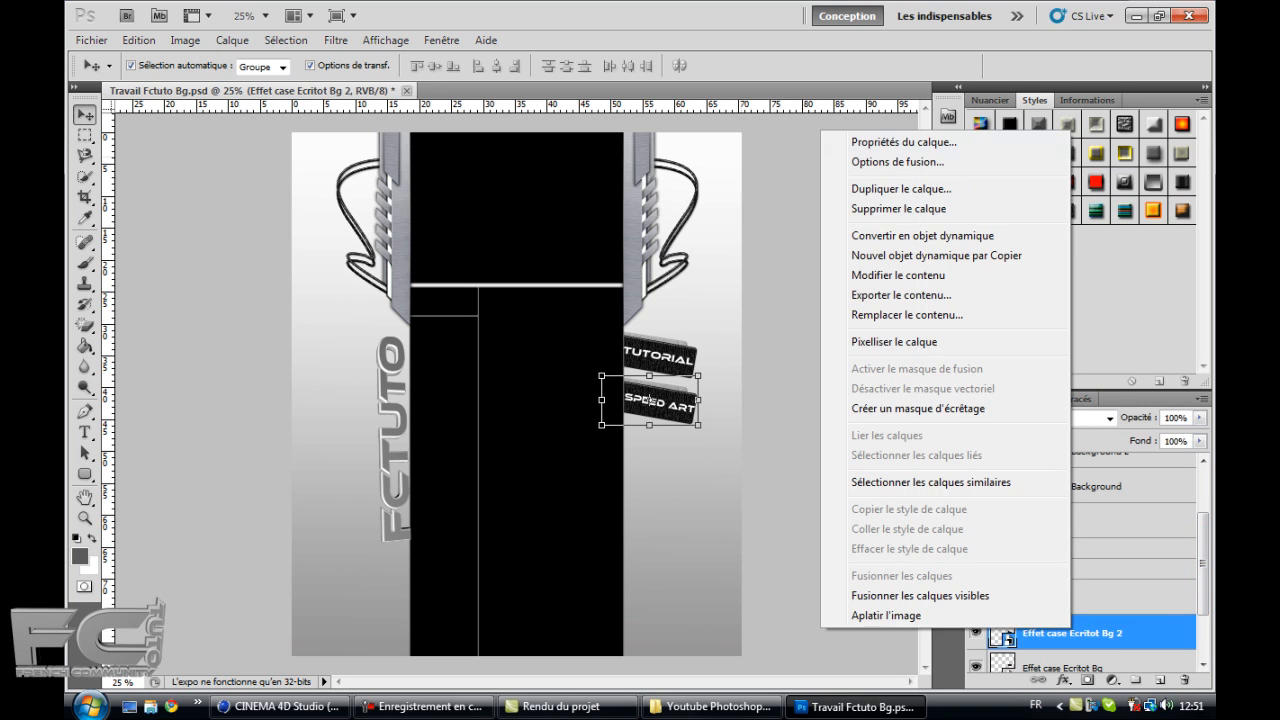
click(900, 188)
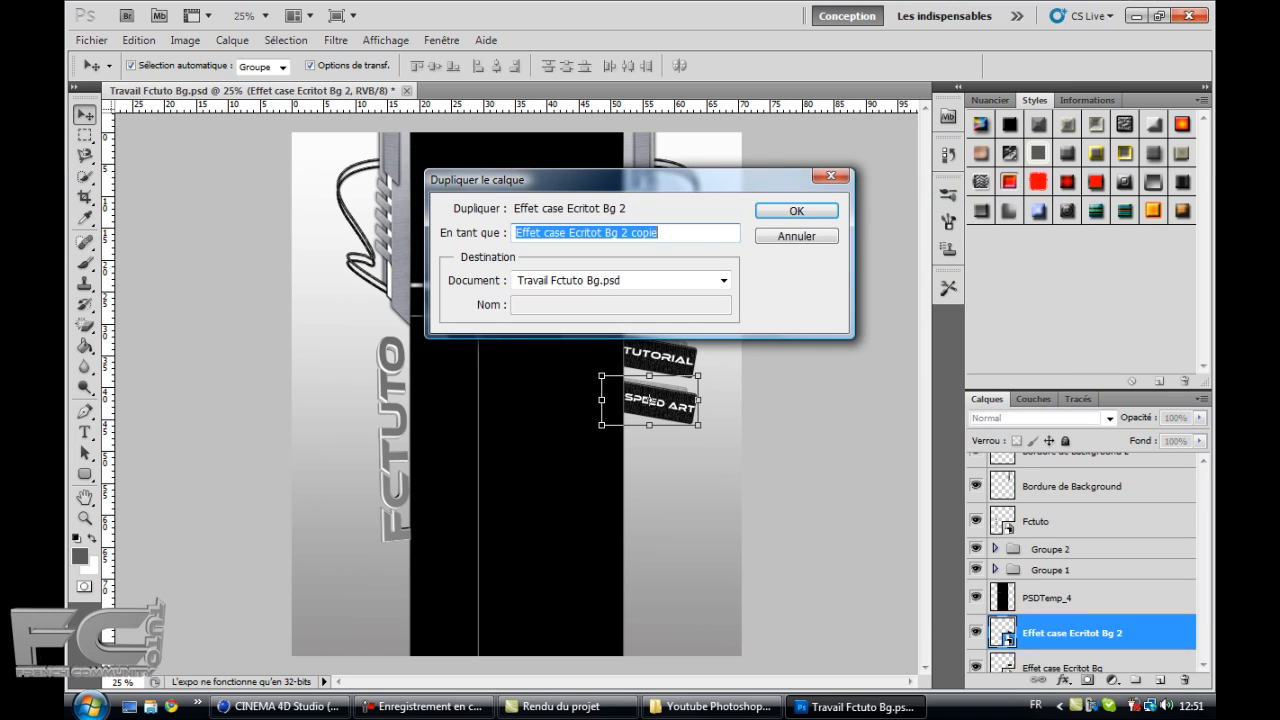
drag(660, 233, 620, 233)
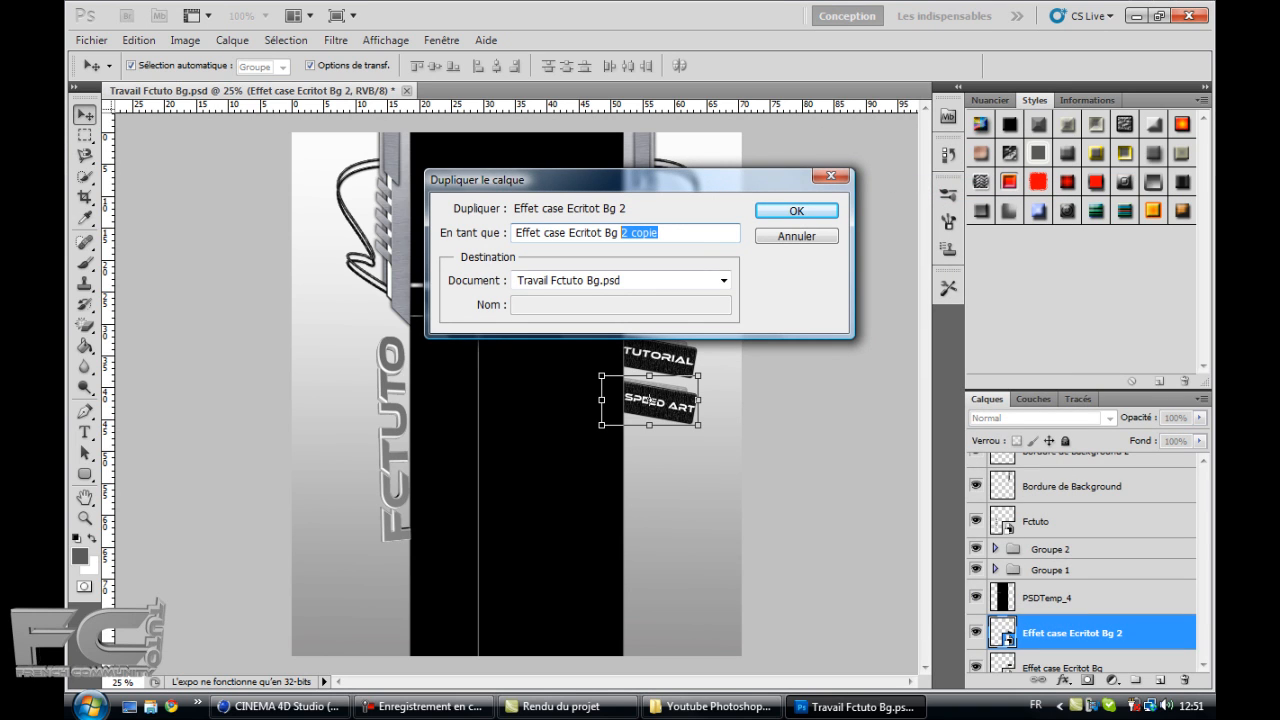
text(3)
key(Return)
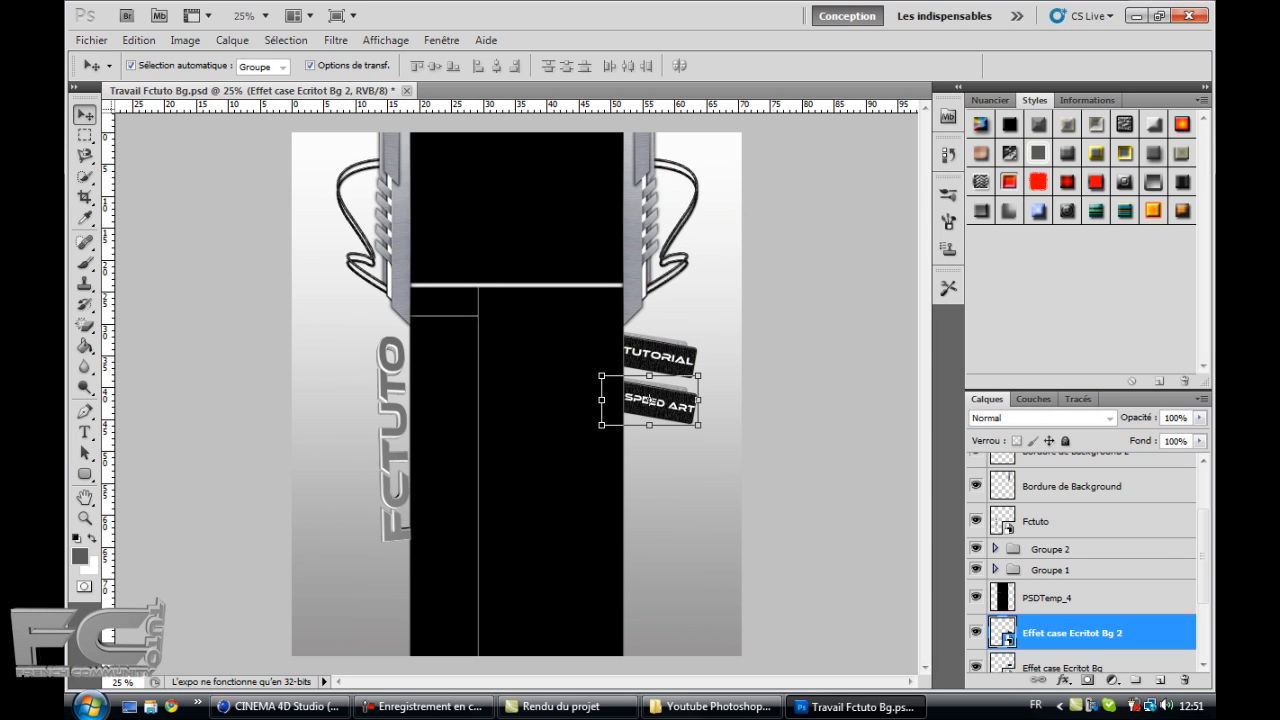
drag(649, 401, 649, 449)
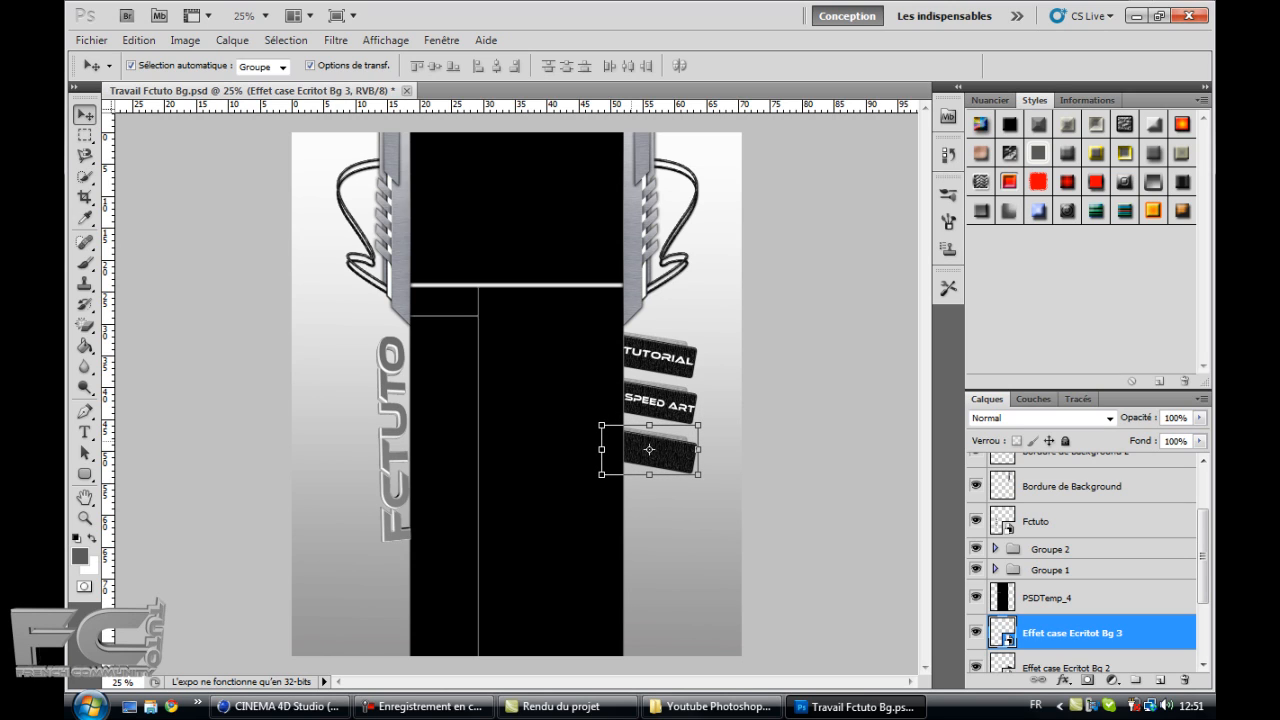
Step: Activate the Type tool, create a new empty layer and move it to the top of the layer stack
key(t)
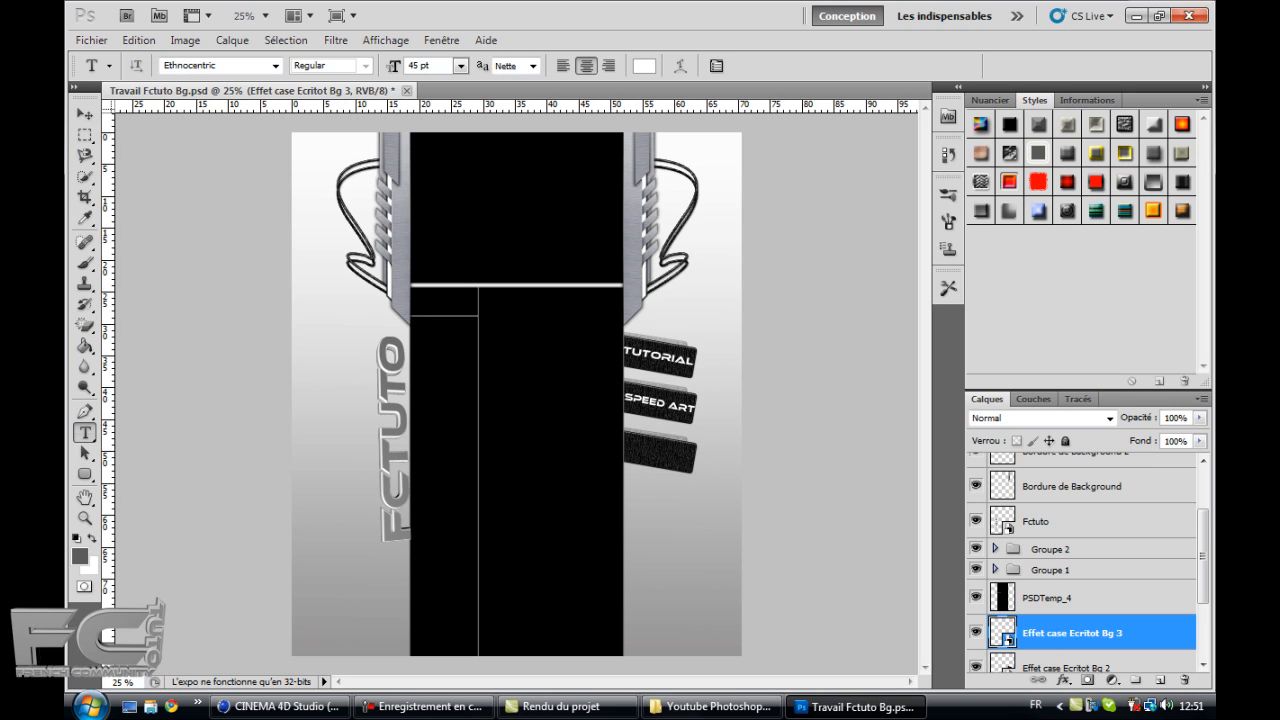
click(1160, 680)
drag(1045, 634, 1045, 468)
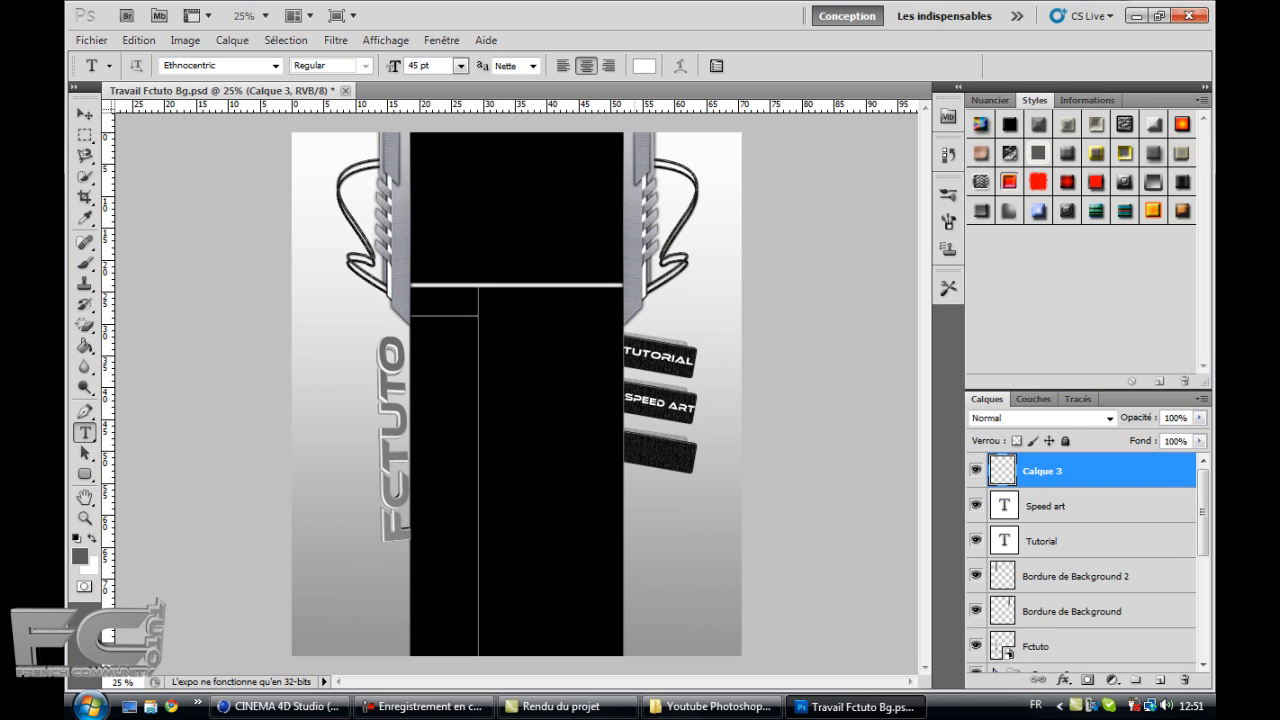
Step: Add the text "GFXPack" on the third black box, rotate it about 11.81° to follow the box's tilt and deselect it
click(654, 452)
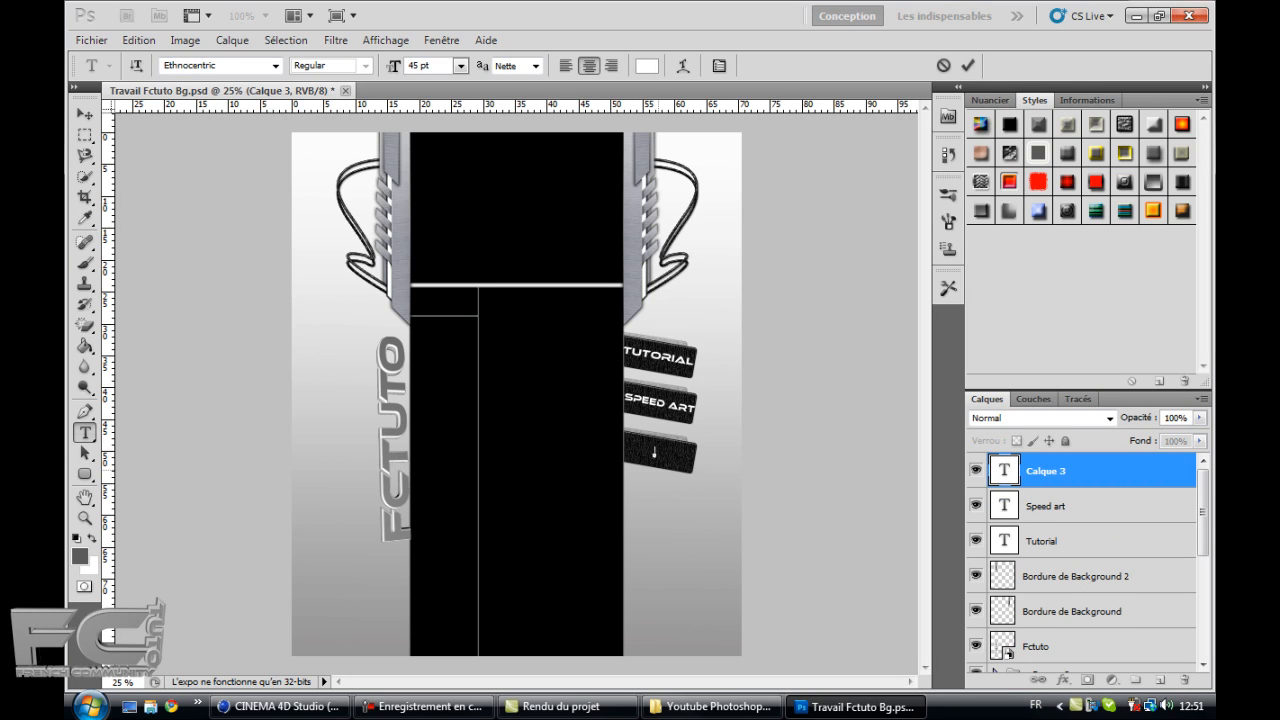
text(GFXRACK)
key(ctrl+Return)
key(v)
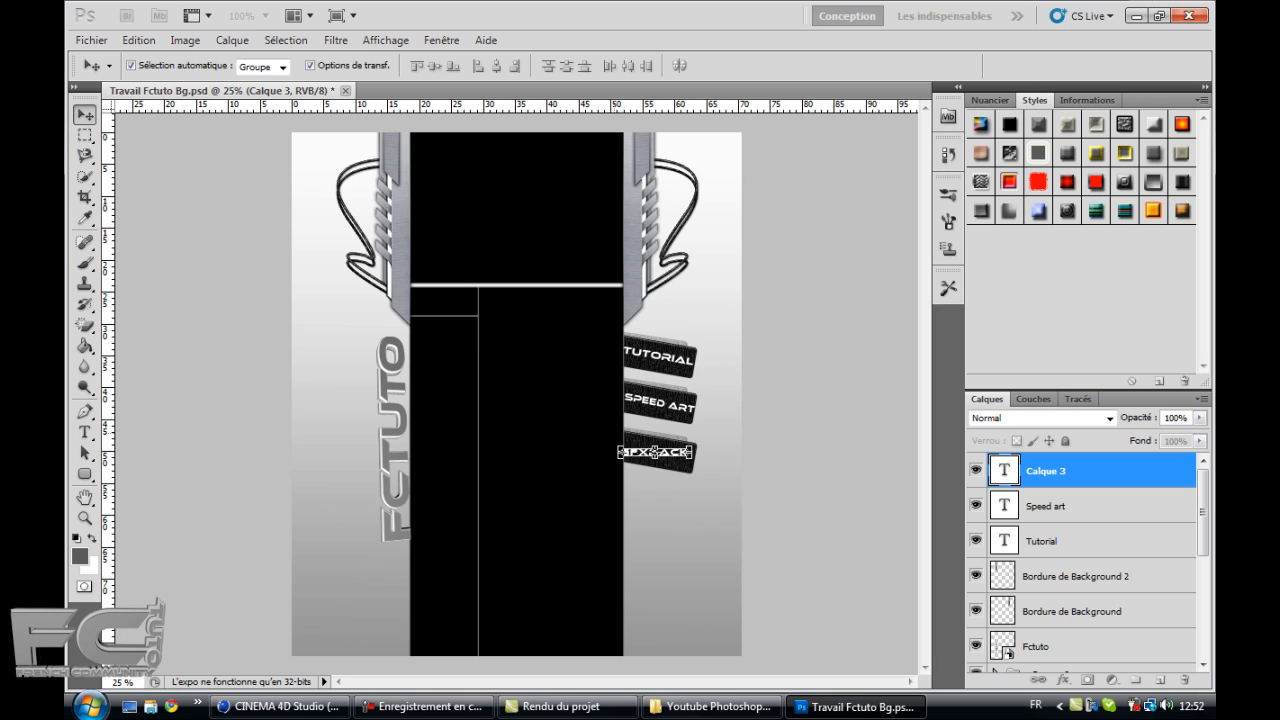
drag(603, 462, 640, 448)
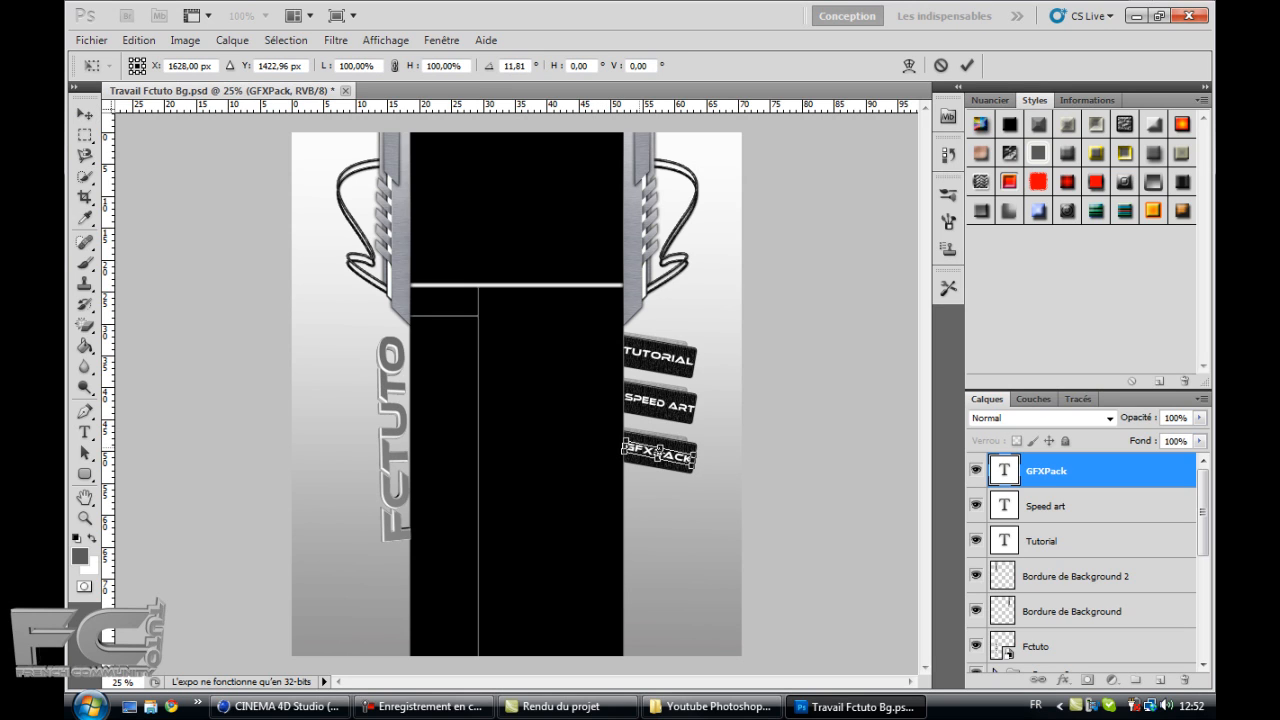
key(Return)
click(842, 447)
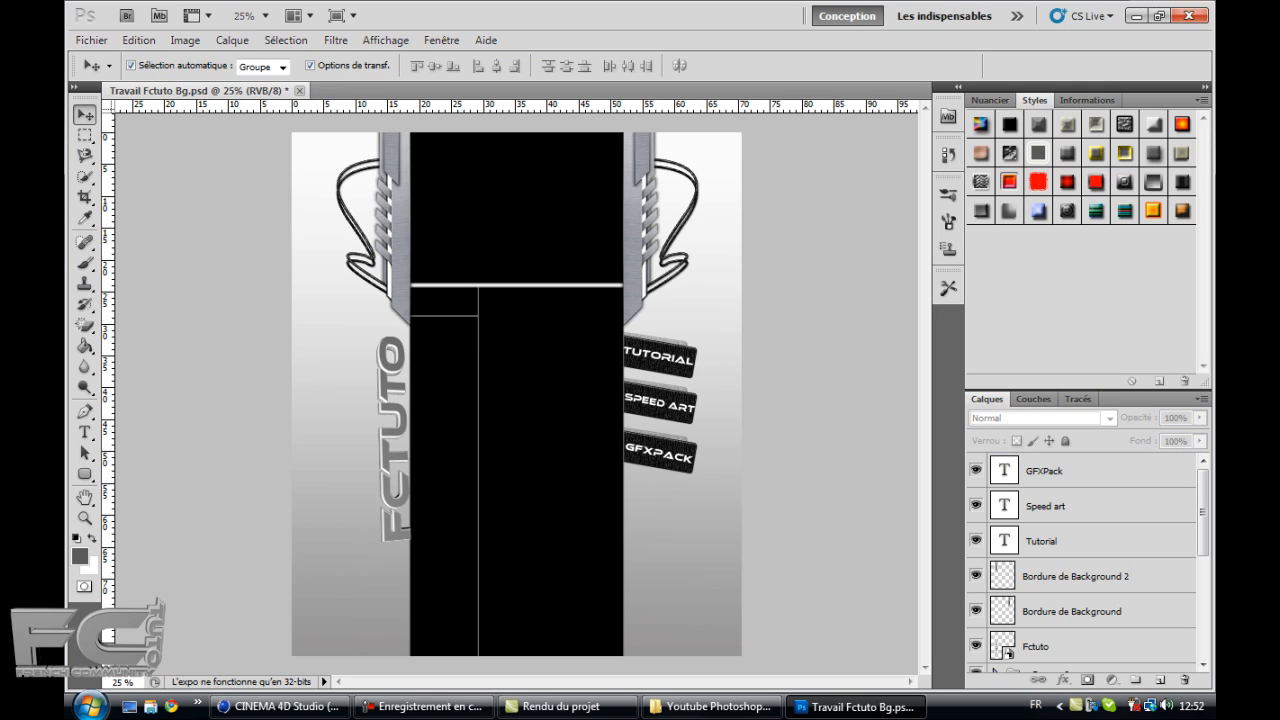
Step: Try shadow and stroke layer effects on the "GFXPack" text
click(657, 452)
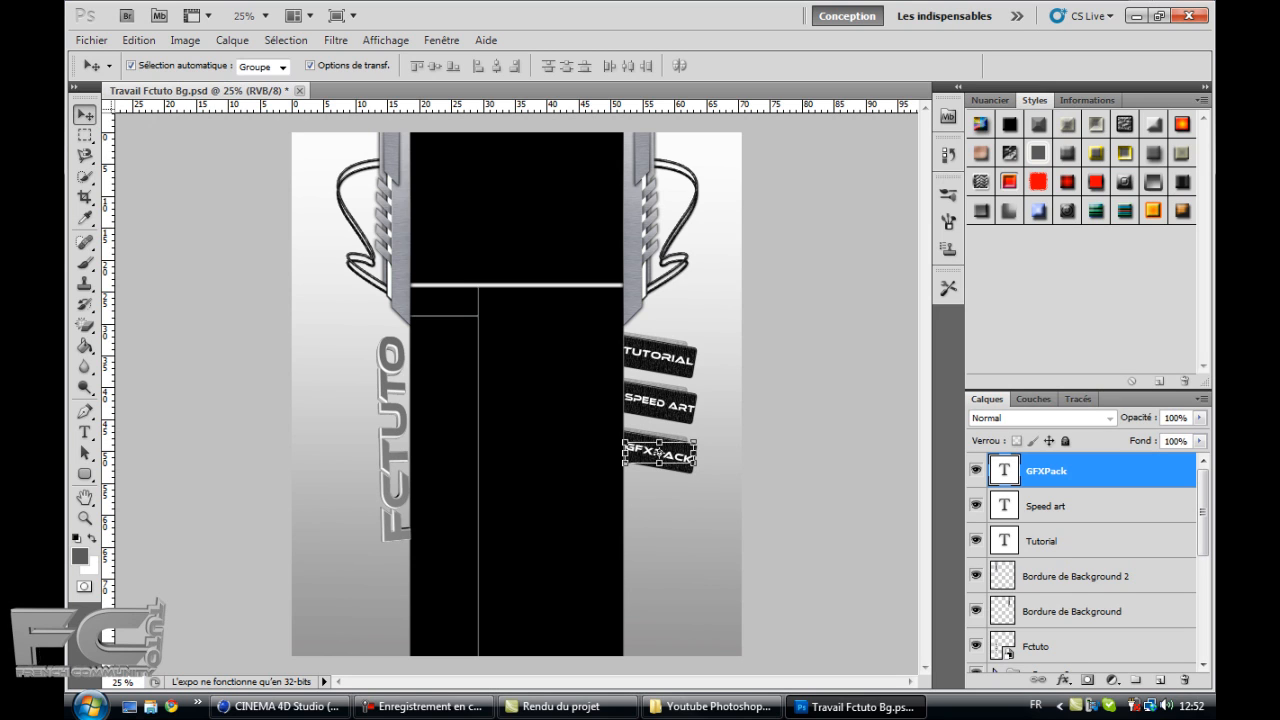
double_click(1120, 471)
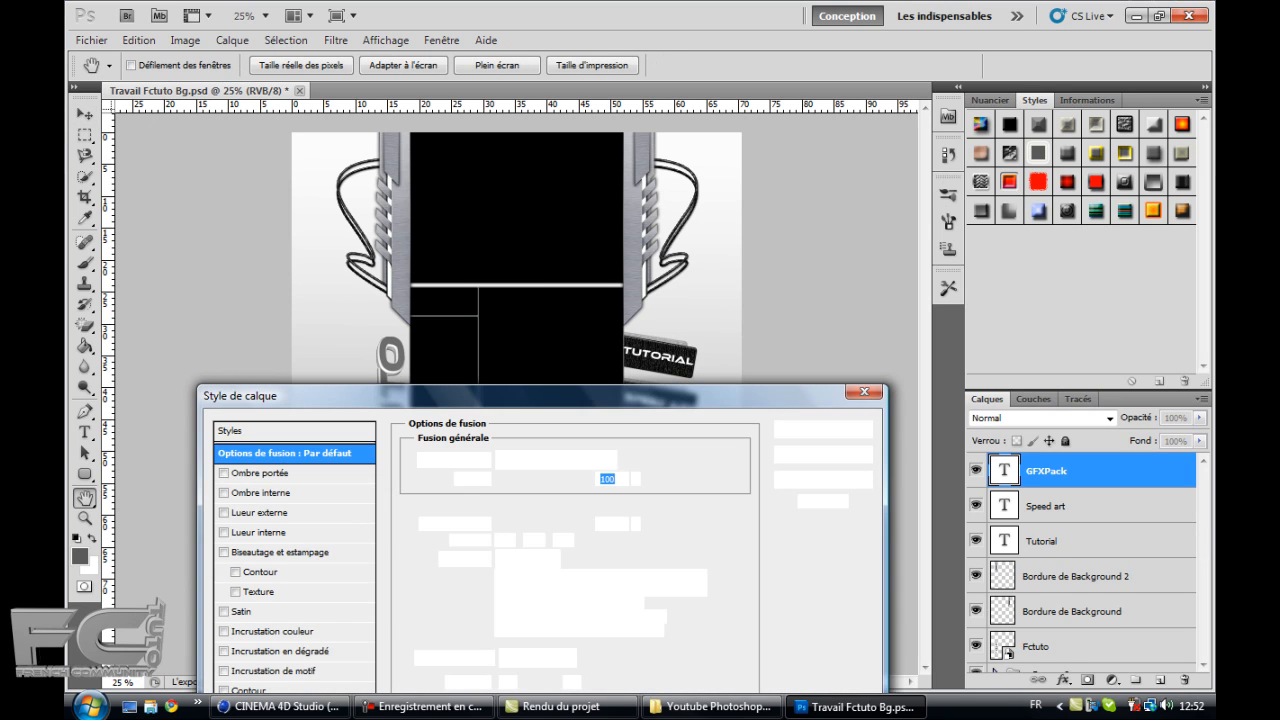
mouse_move(300, 395)
mouse_down()
mouse_move(259, 539)
mouse_move(188, 435)
mouse_move(722, 540)
mouse_move(808, 242)
mouse_move(796, 240)
mouse_up()
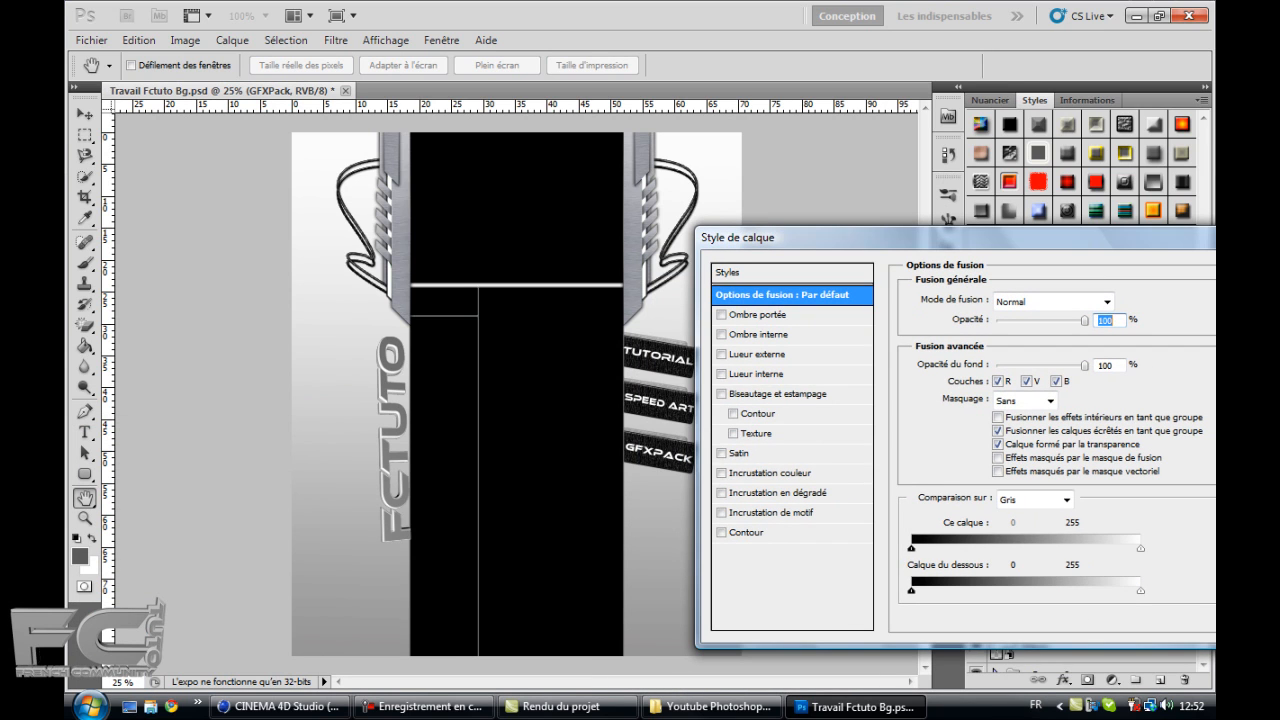
click(721, 315)
click(721, 315)
click(721, 334)
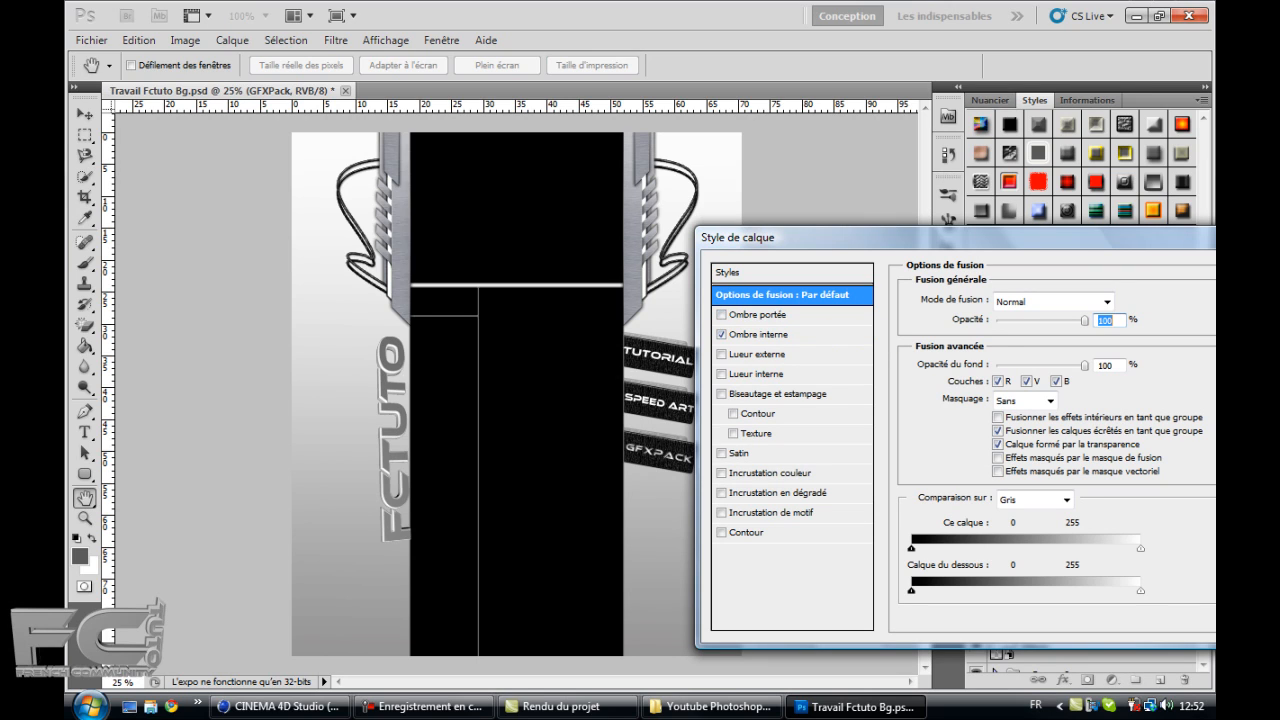
click(721, 334)
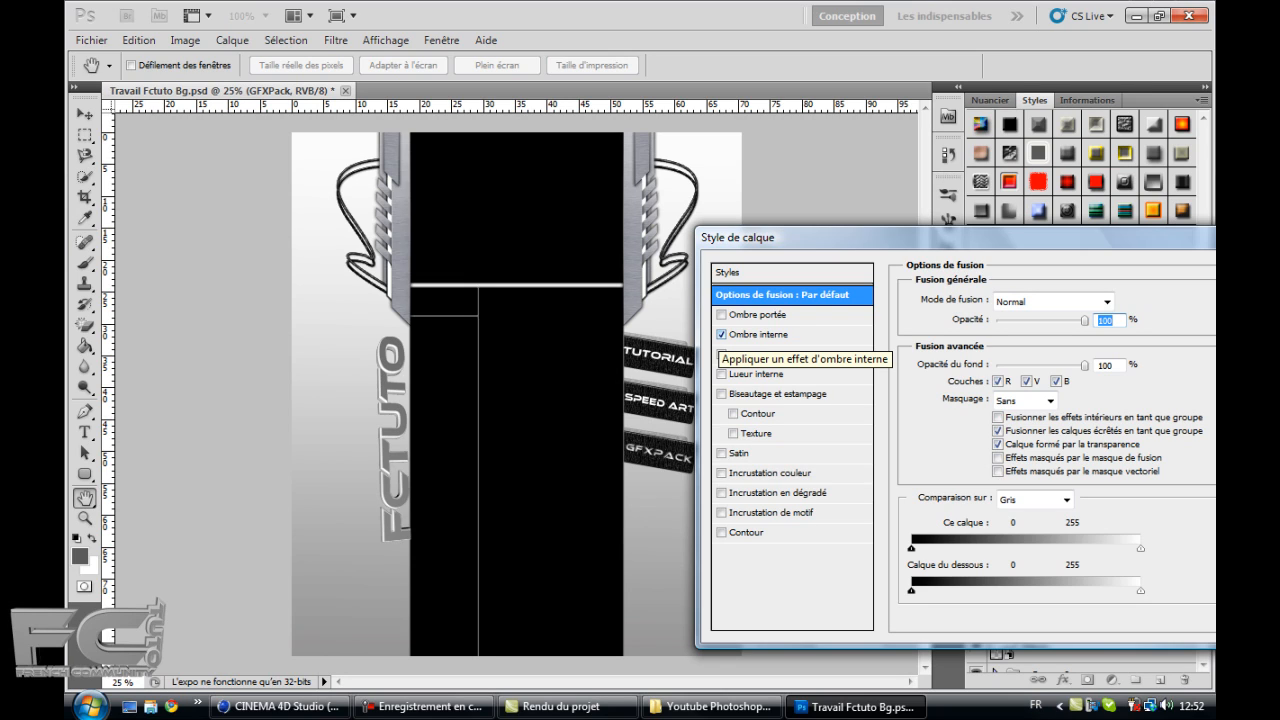
click(721, 334)
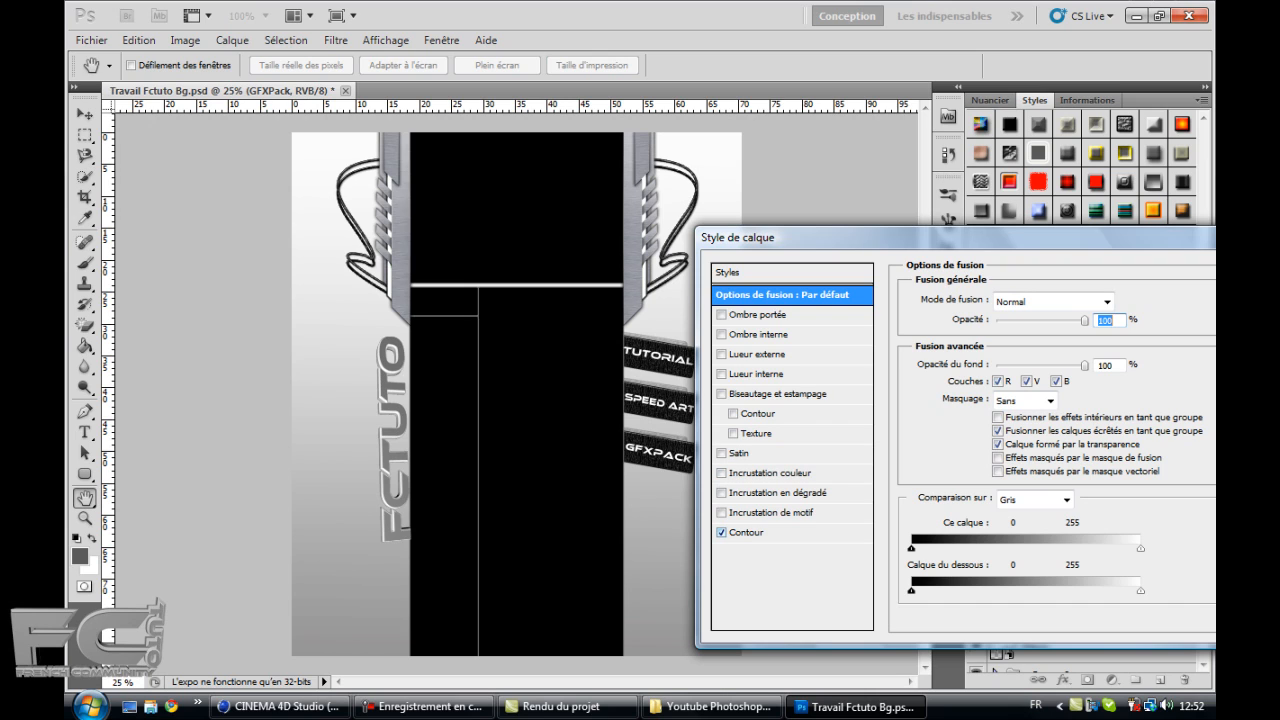
click(747, 533)
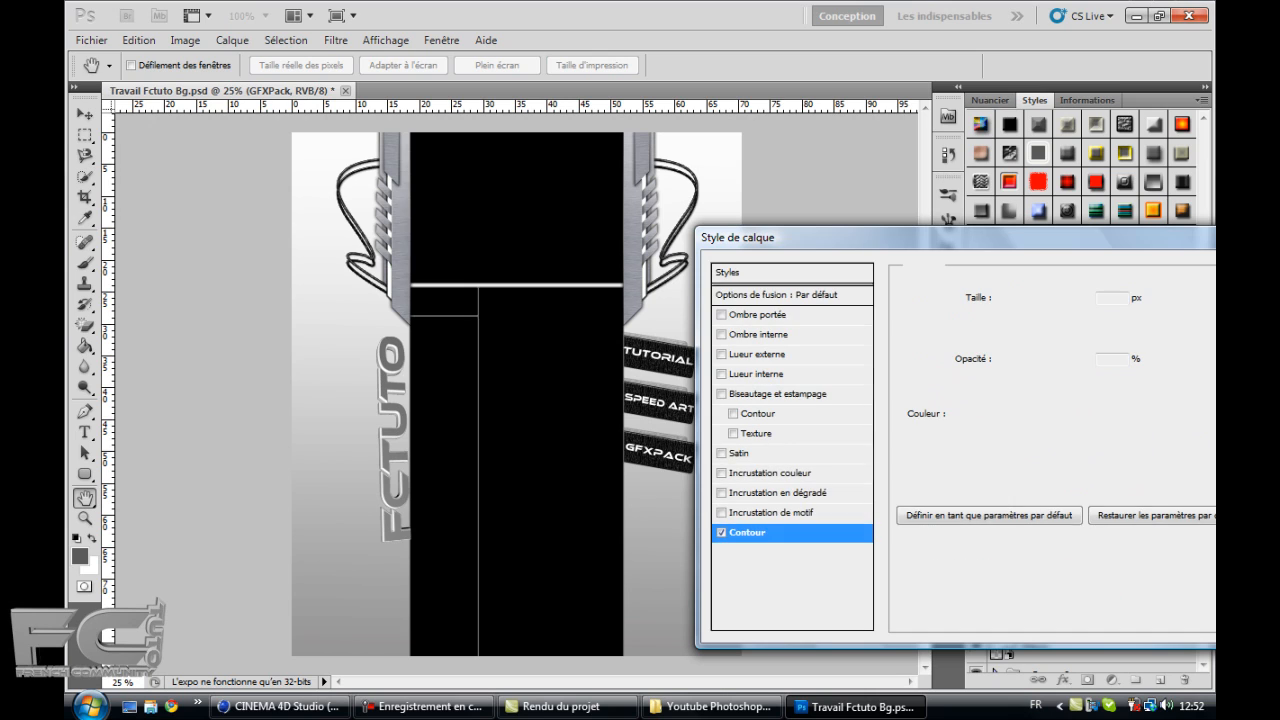
mouse_move(1001, 299)
mouse_down()
mouse_move(1031, 299)
mouse_move(1002, 299)
mouse_up()
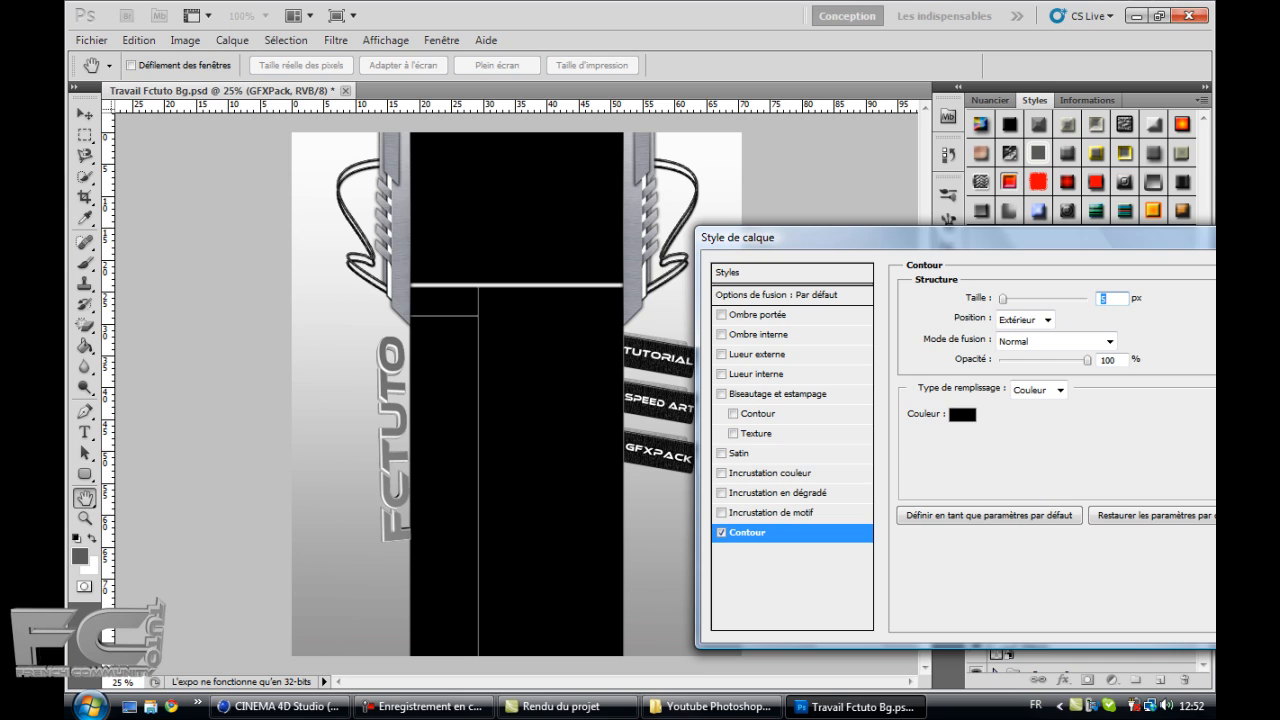
click(721, 533)
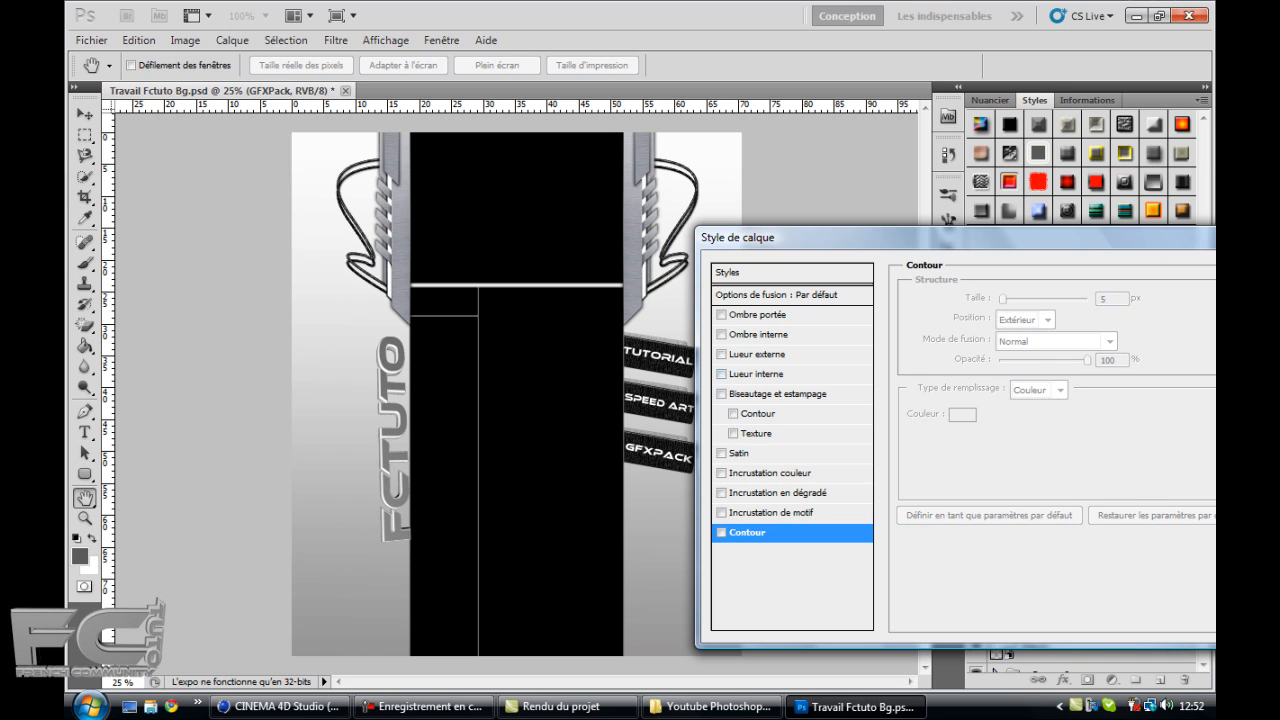
Step: Try a blue (#1345d3) inner glow with a size of about 18 px on the "GFXPack" text
click(721, 374)
click(757, 374)
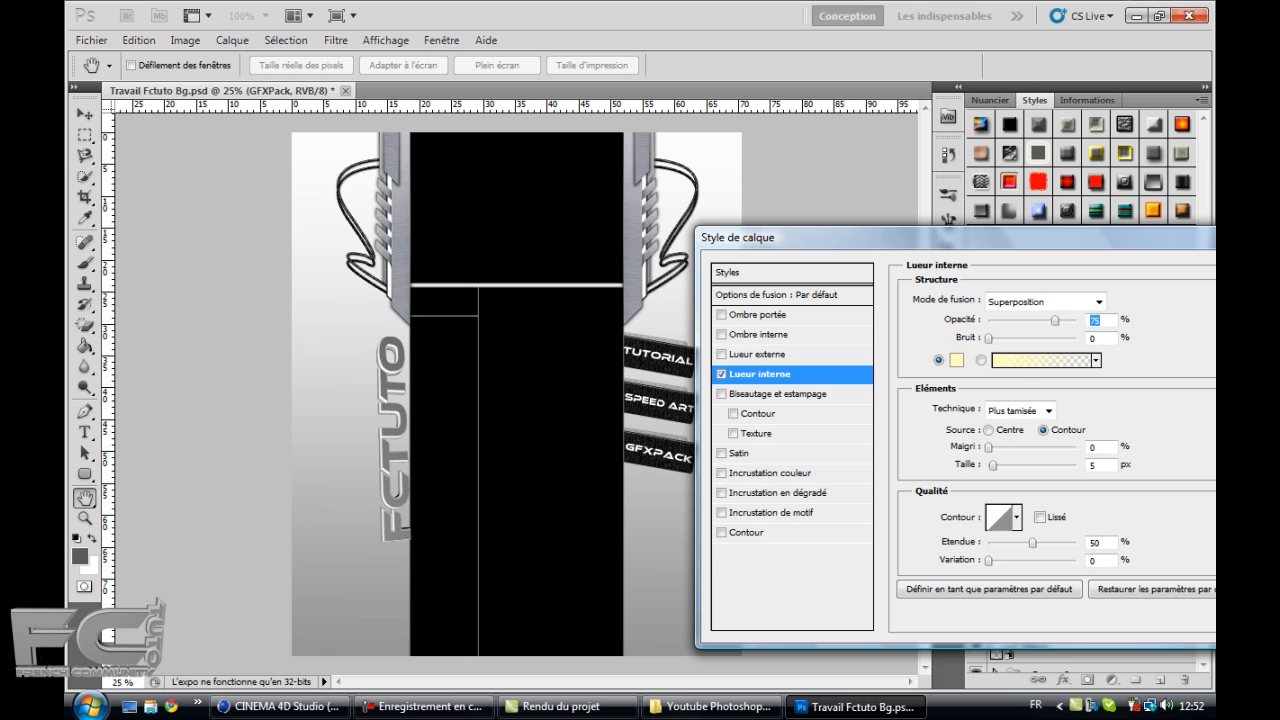
click(956, 360)
drag(706, 347, 713, 364)
click(755, 384)
click(713, 337)
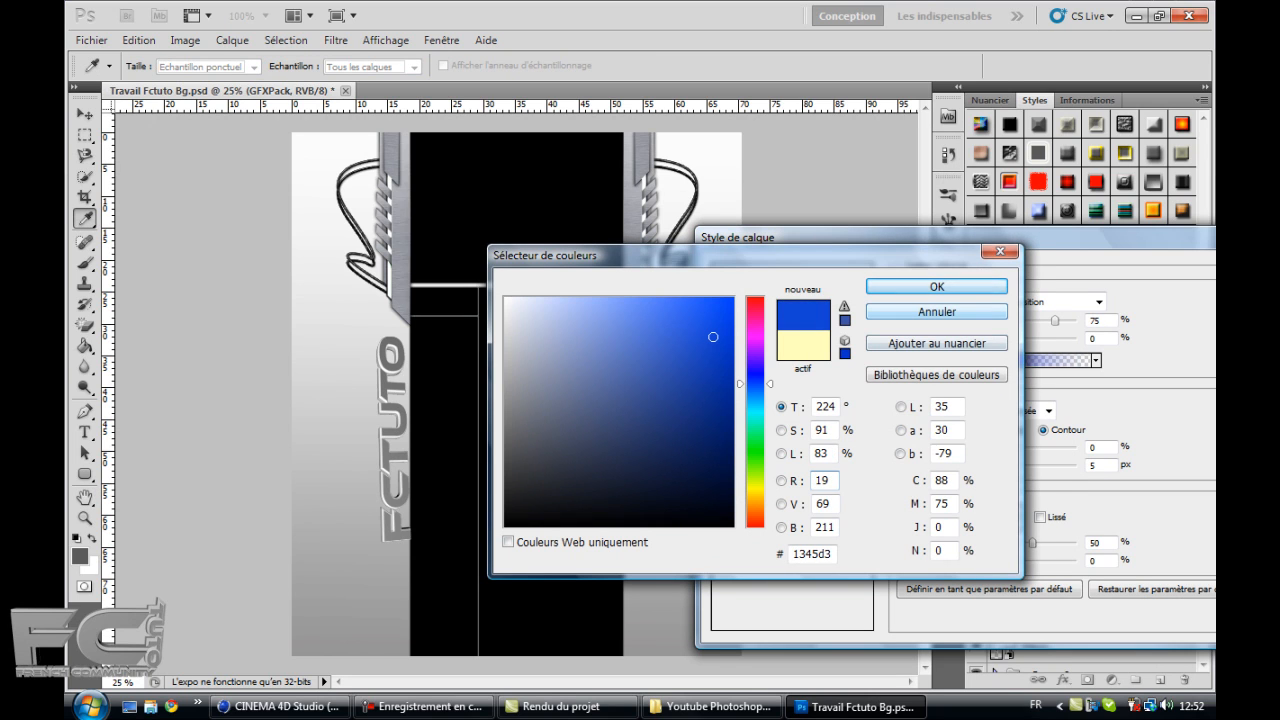
click(936, 287)
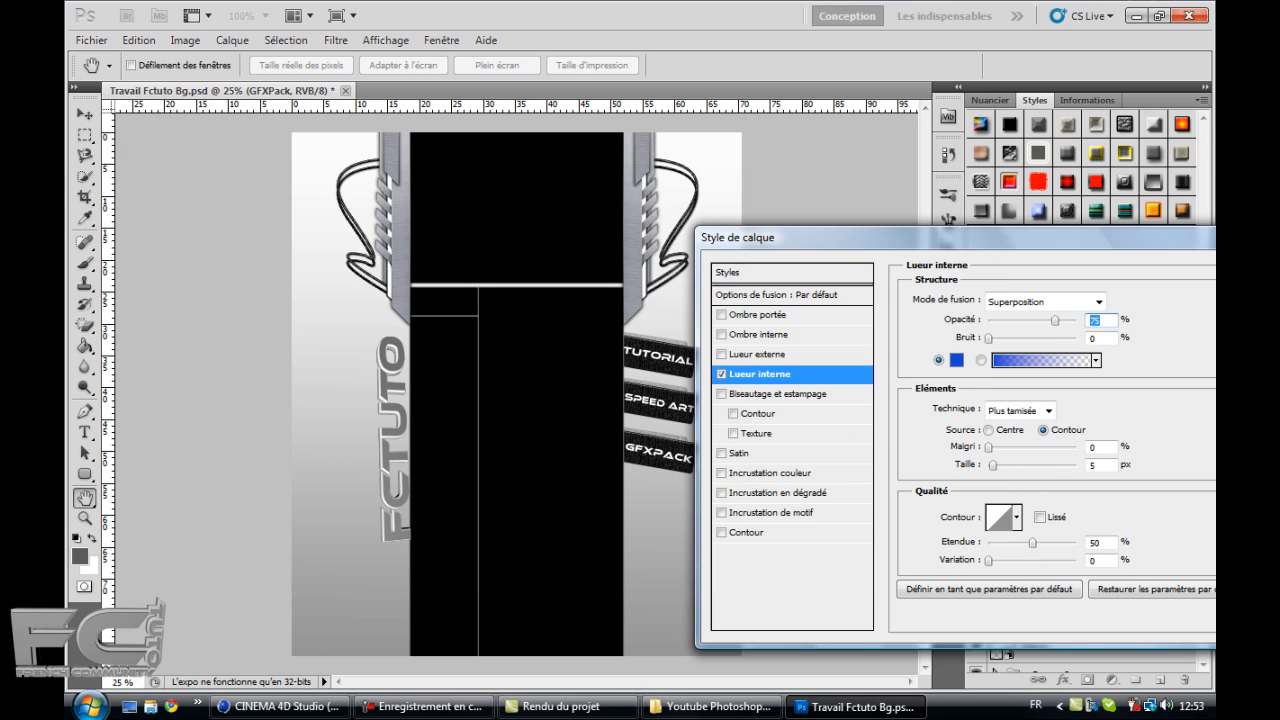
drag(993, 465, 1020, 465)
drag(1020, 465, 999, 465)
Step: Try a blue outer glow with a size of about 27 px on the "GFXPack" text
click(721, 354)
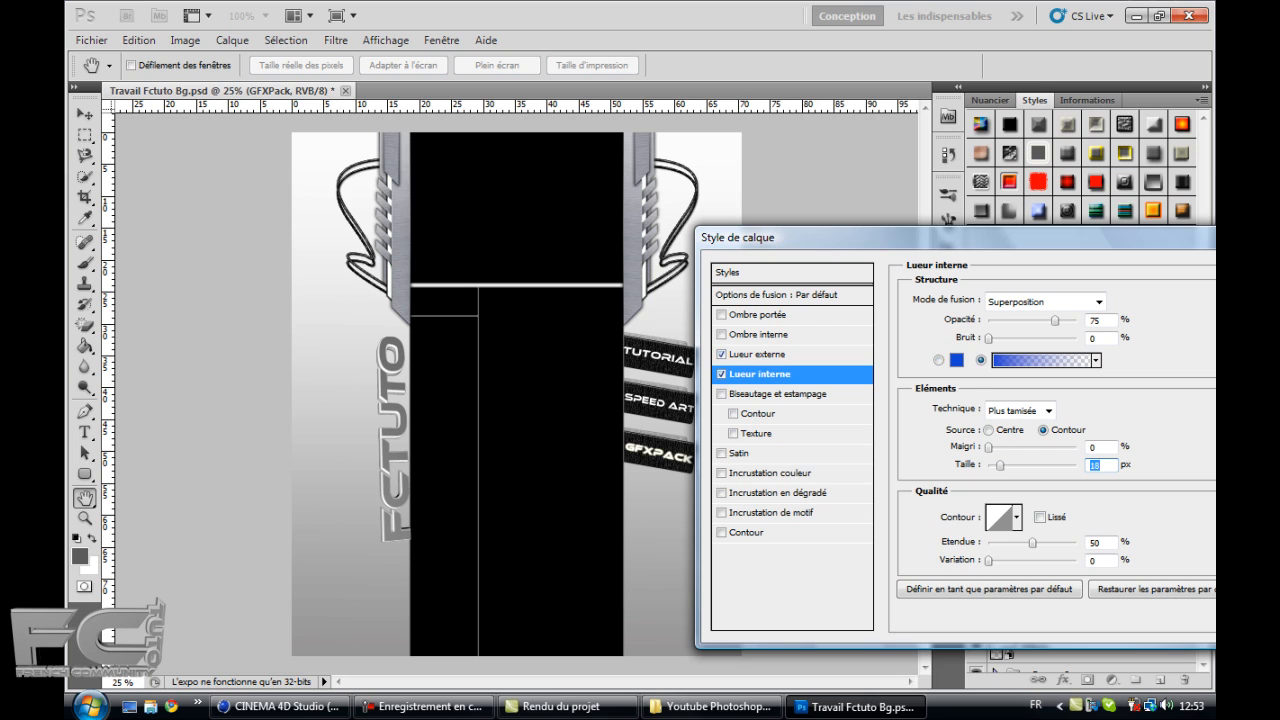
click(760, 354)
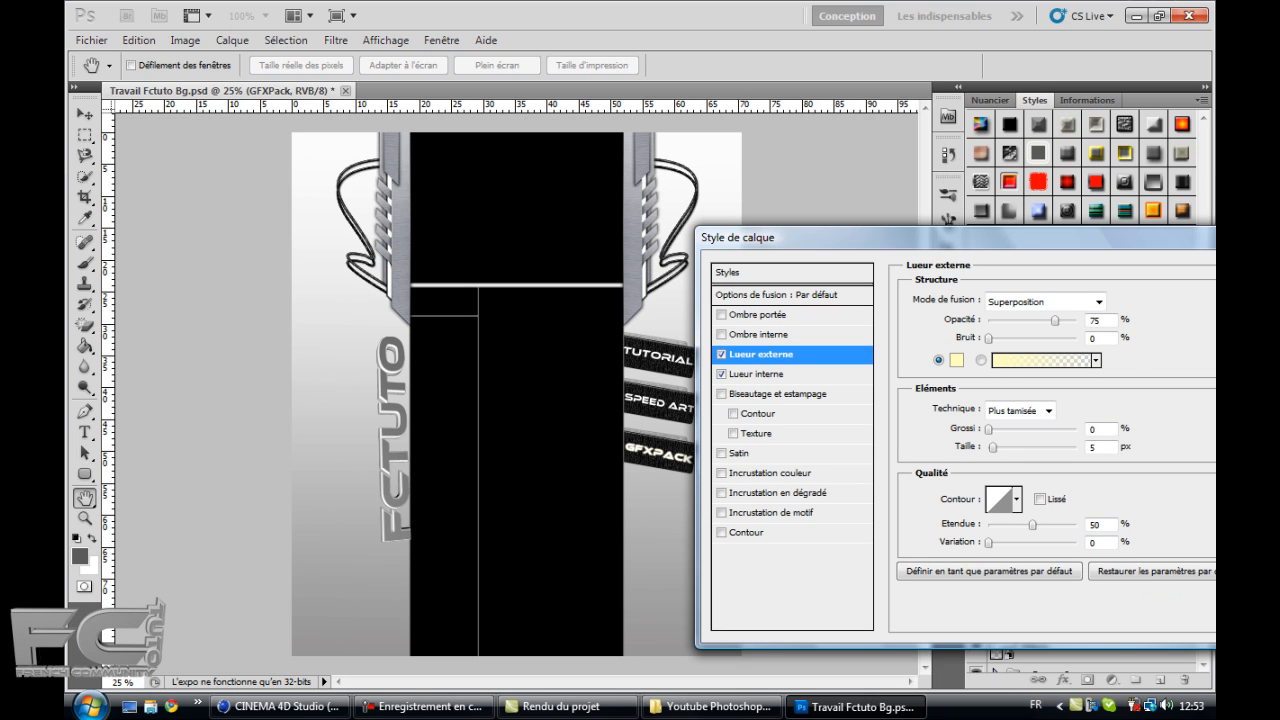
click(956, 360)
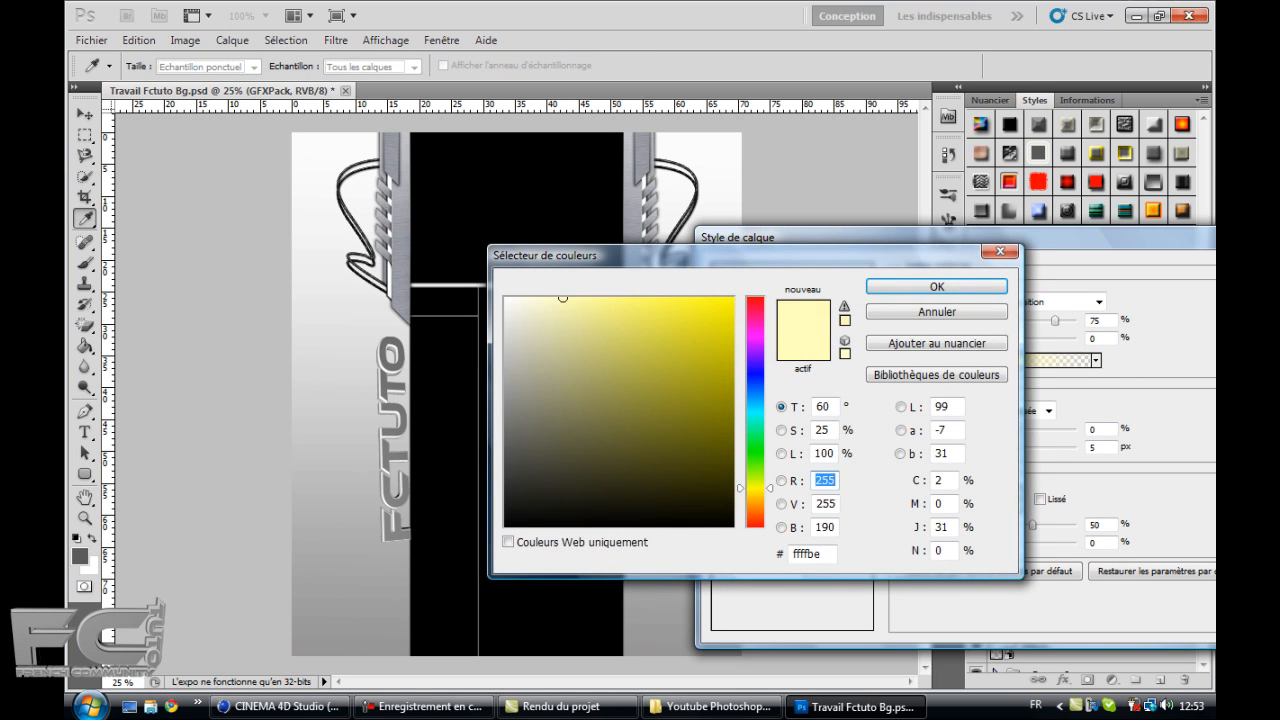
click(755, 374)
click(715, 334)
click(937, 287)
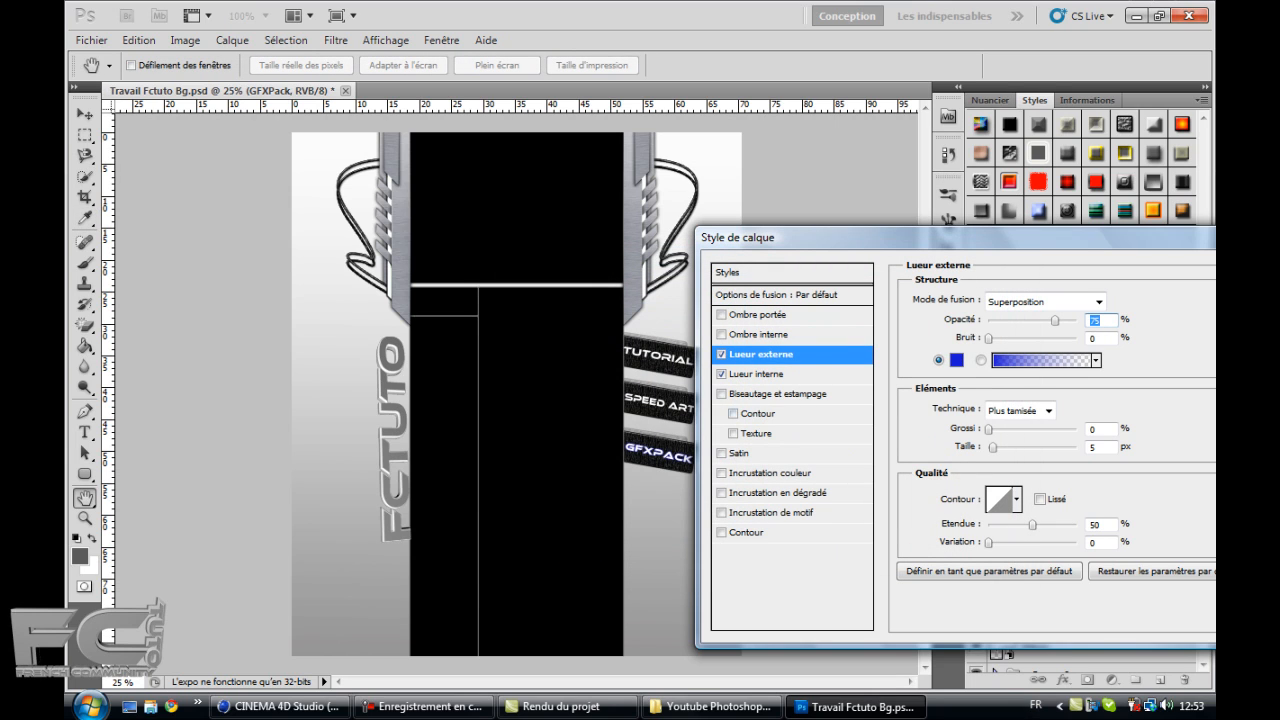
drag(993, 447, 1003, 448)
Step: Disable the outer and inner glow on the "GFXPack" text and dismiss the layer style settings
click(721, 355)
click(721, 374)
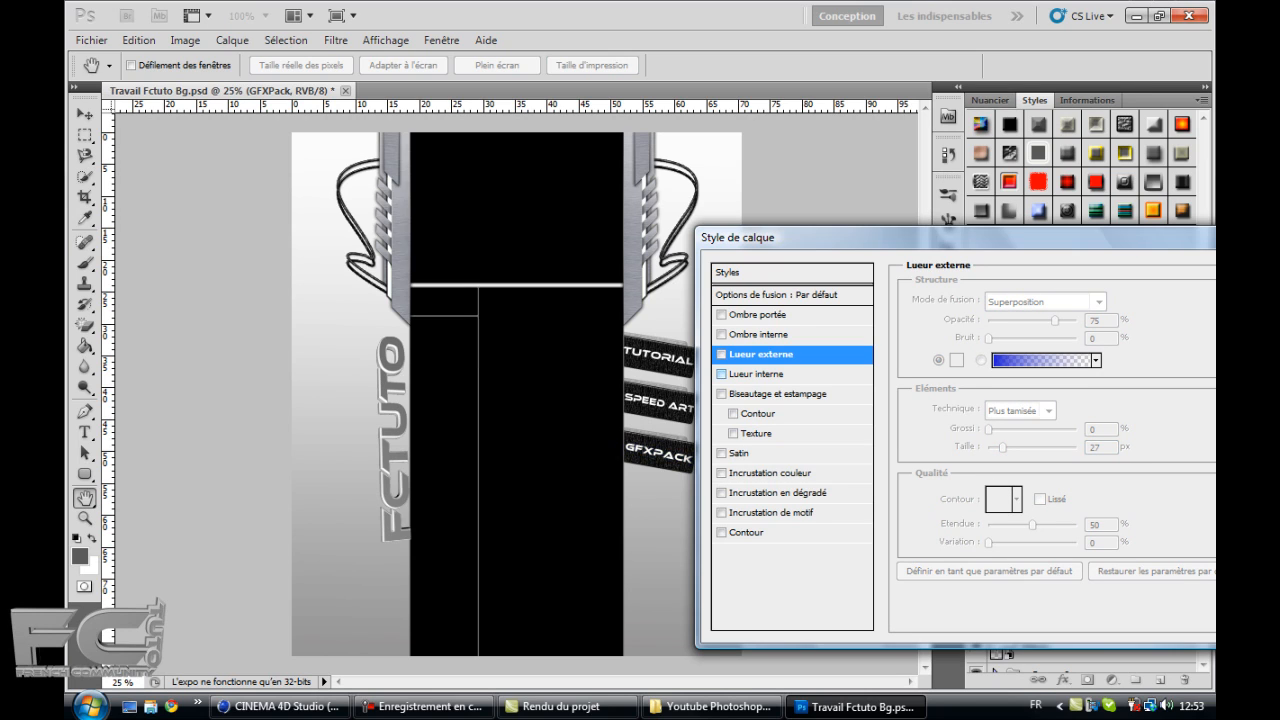
drag(830, 238, 607, 243)
click(1138, 237)
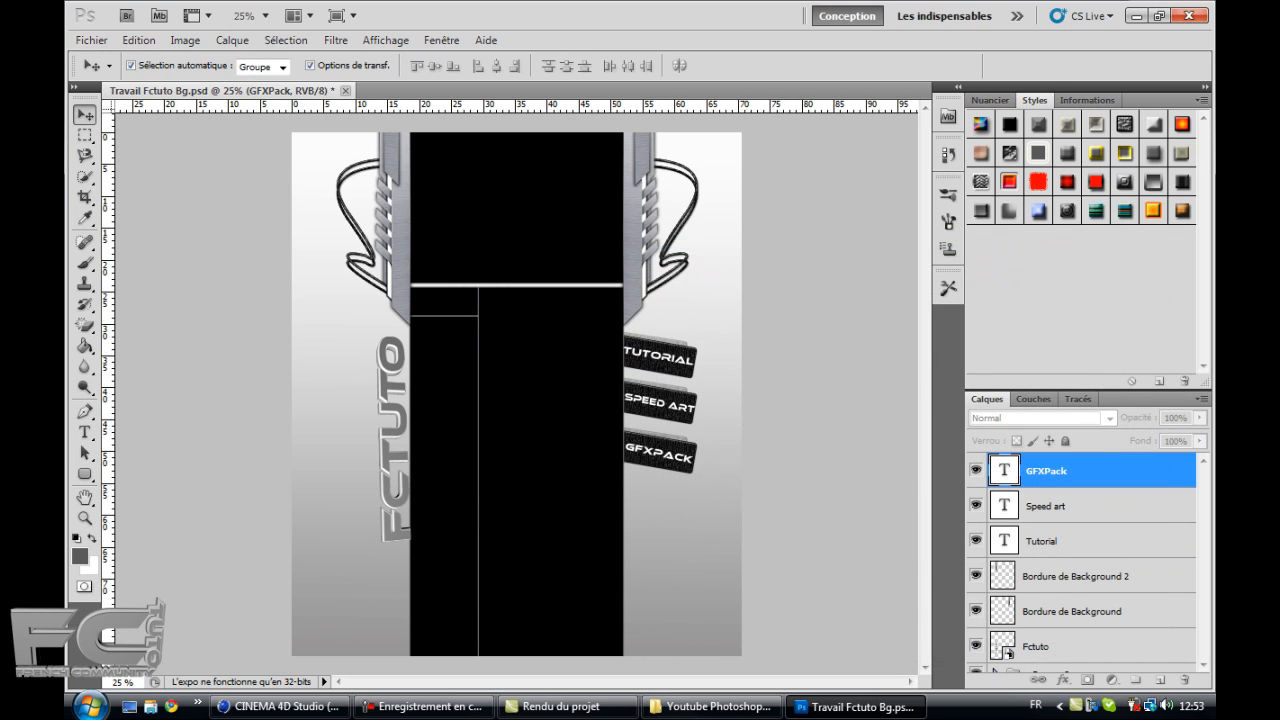
Step: Create a new layer above "GFXPack" and add the text "About us" just below the horizontal line in the narrow black column
click(658, 452)
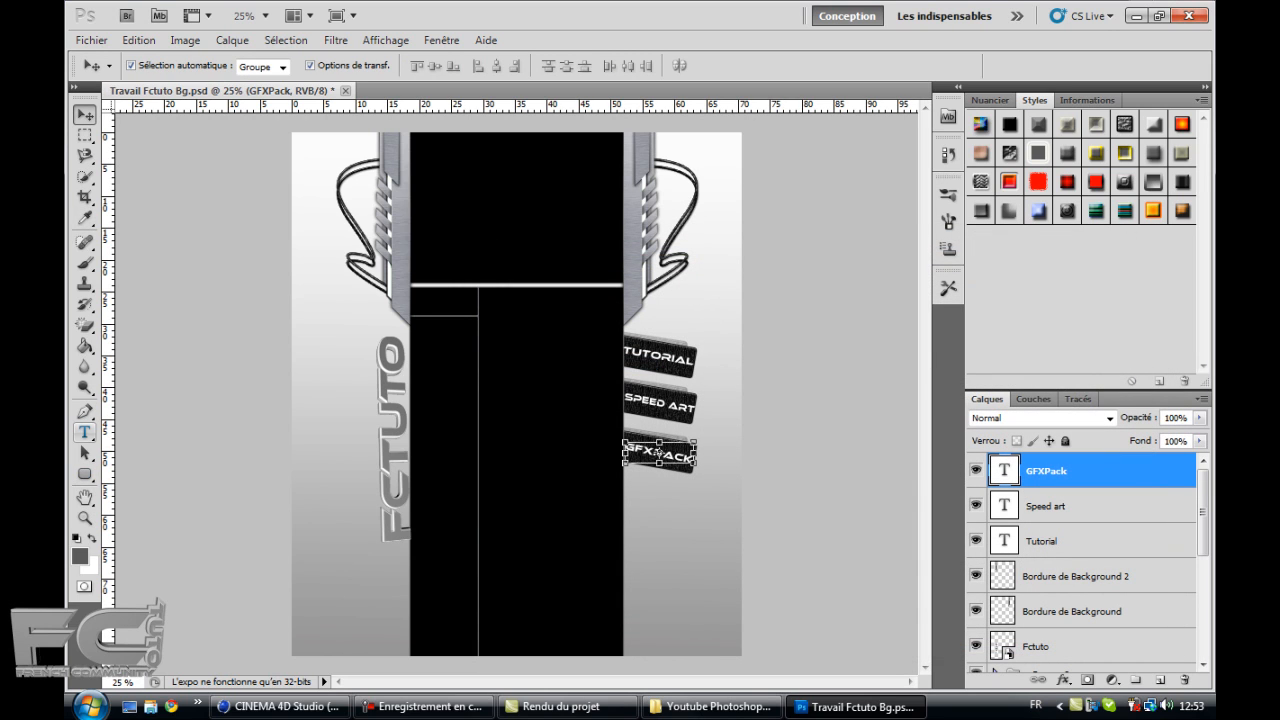
key(t)
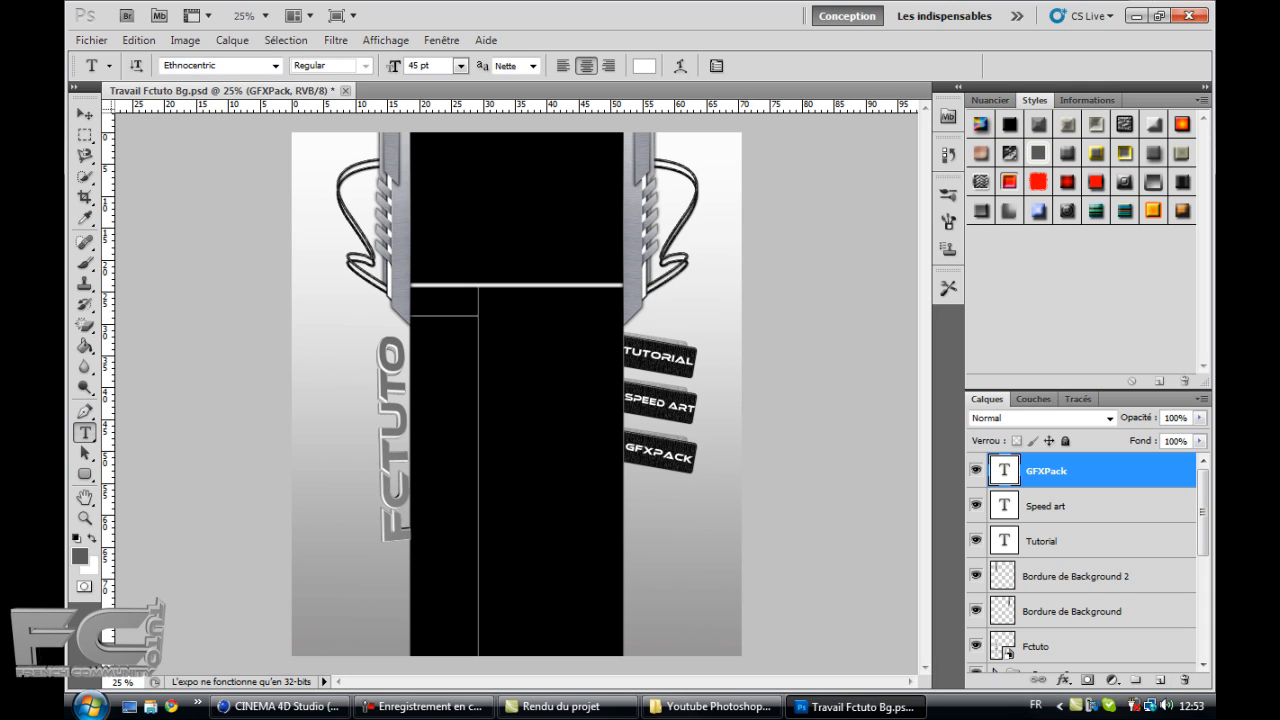
click(1159, 680)
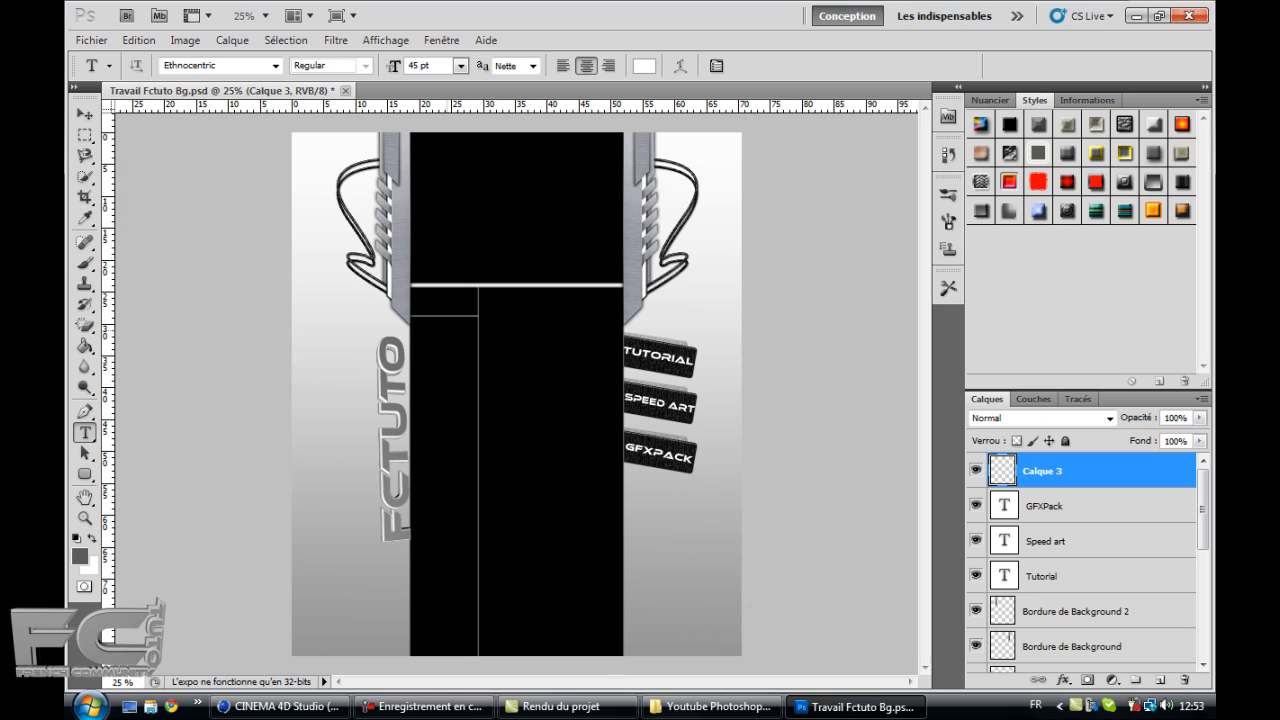
click(446, 327)
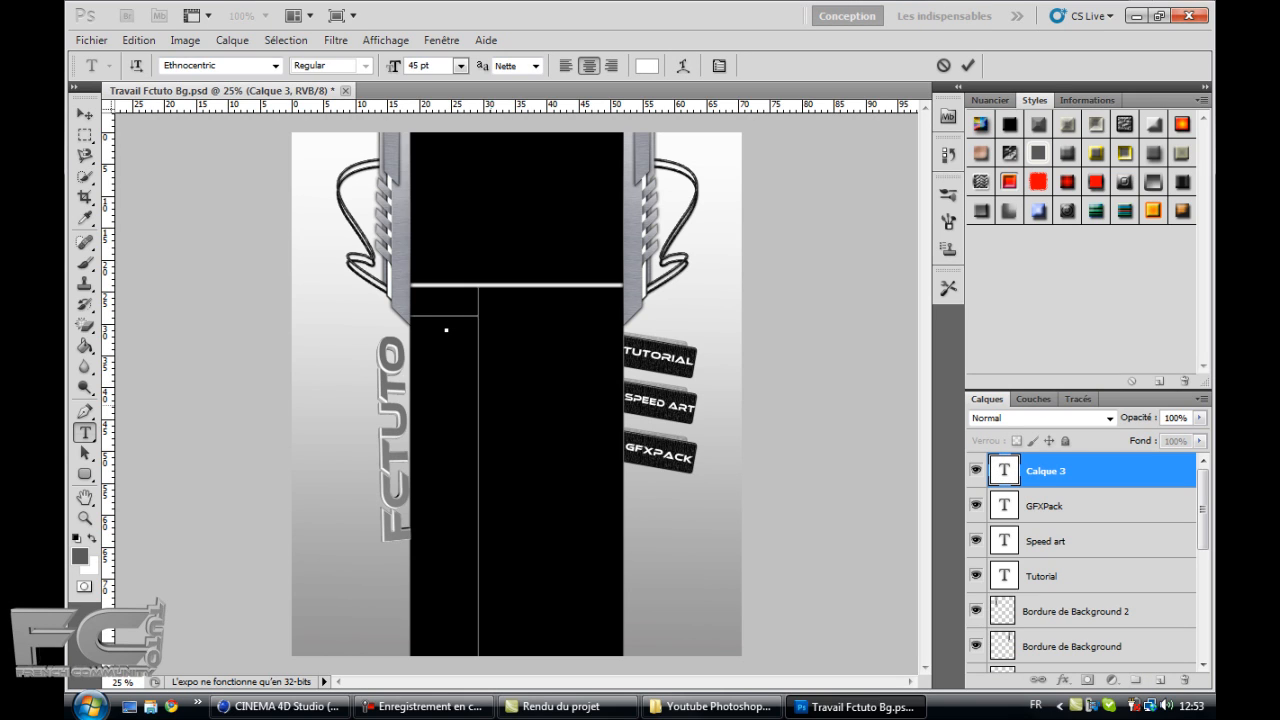
text(ABOUT US)
Step: Select the whole "About us" text and set its font to Ghetto Streetz
click(215, 66)
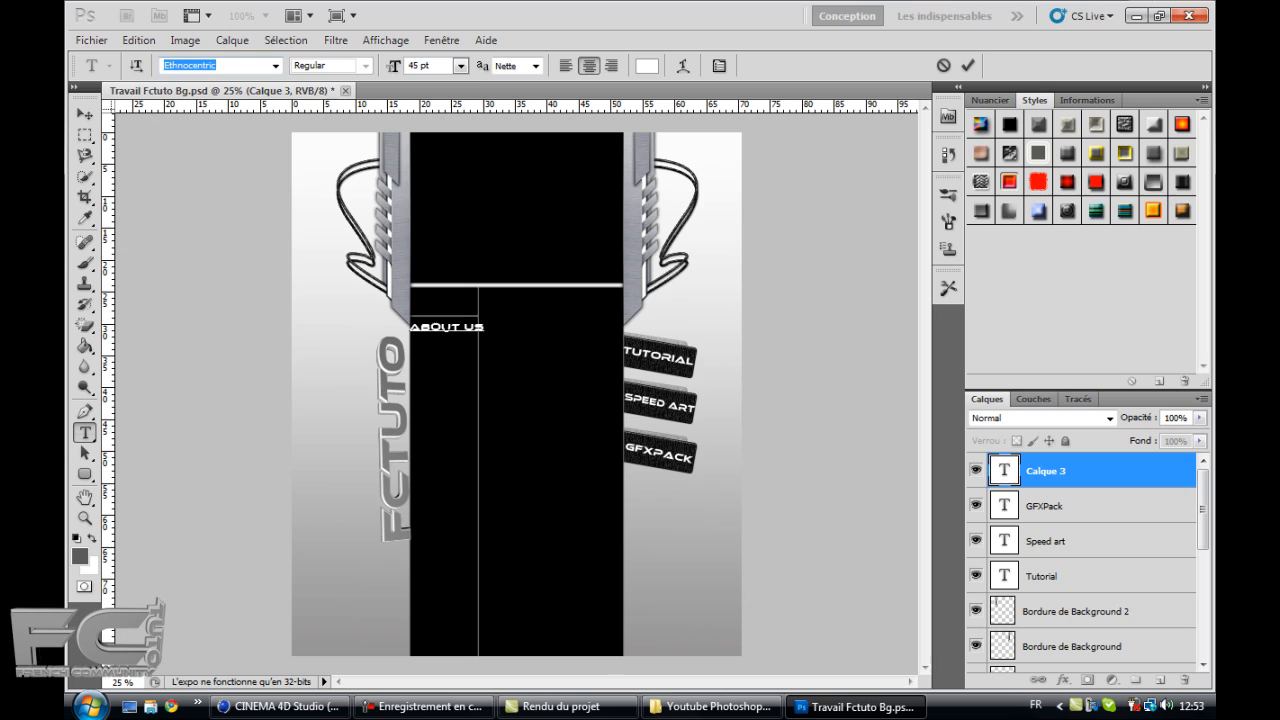
text(Ghetto Streetz)
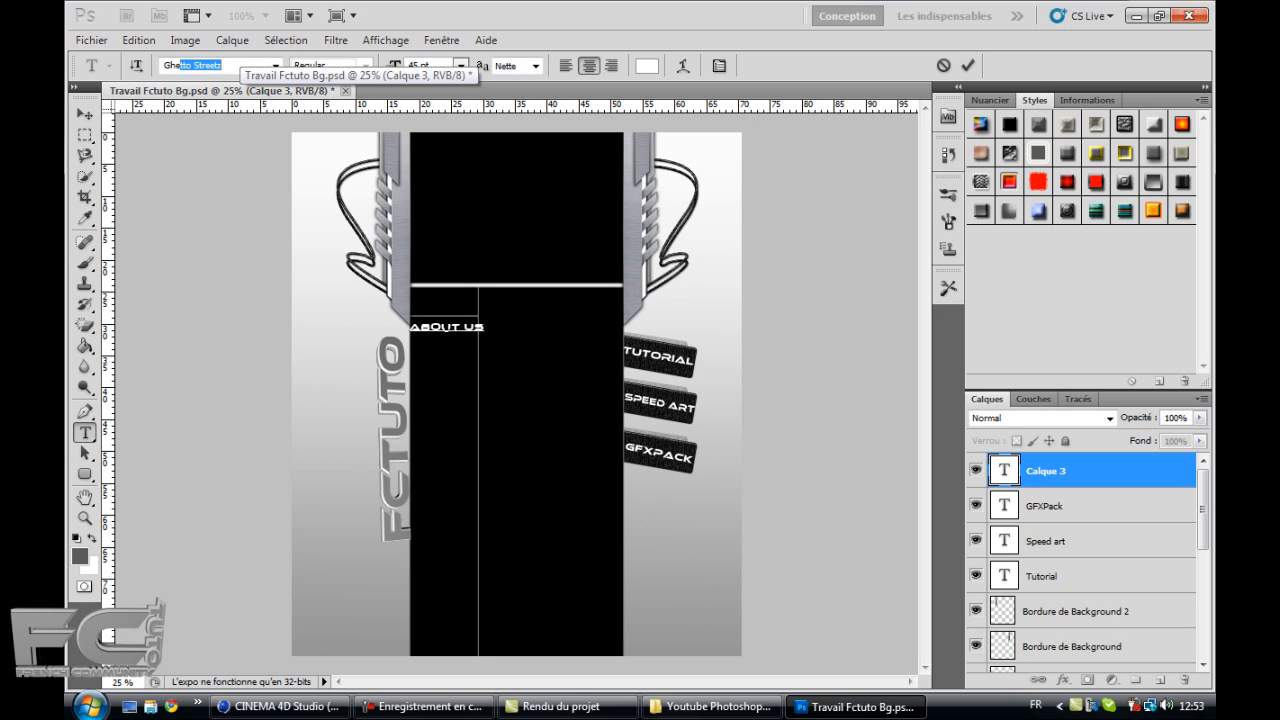
key(Return)
key(shift+Left)
key(shift+Left)
key(shift+Left)
key(shift+Left)
key(shift+Left)
key(shift+Left)
key(shift+Left)
key(shift+Left)
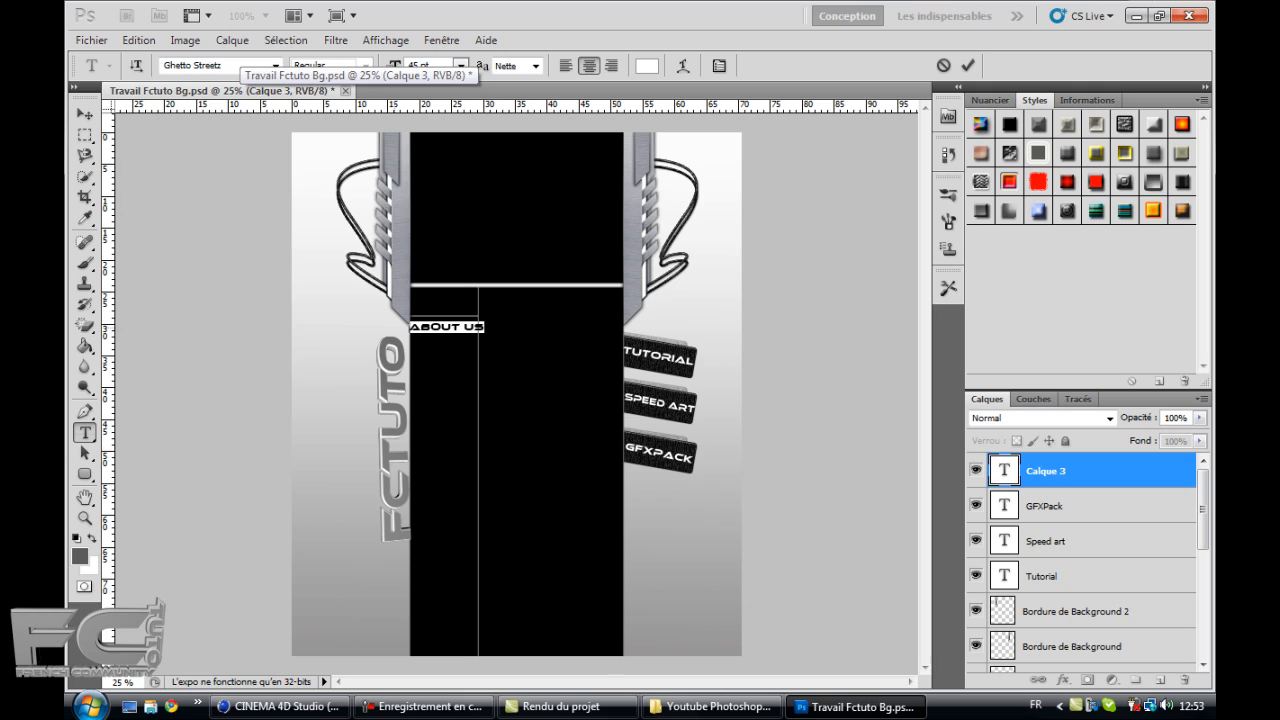
click(205, 66)
text(Gh)
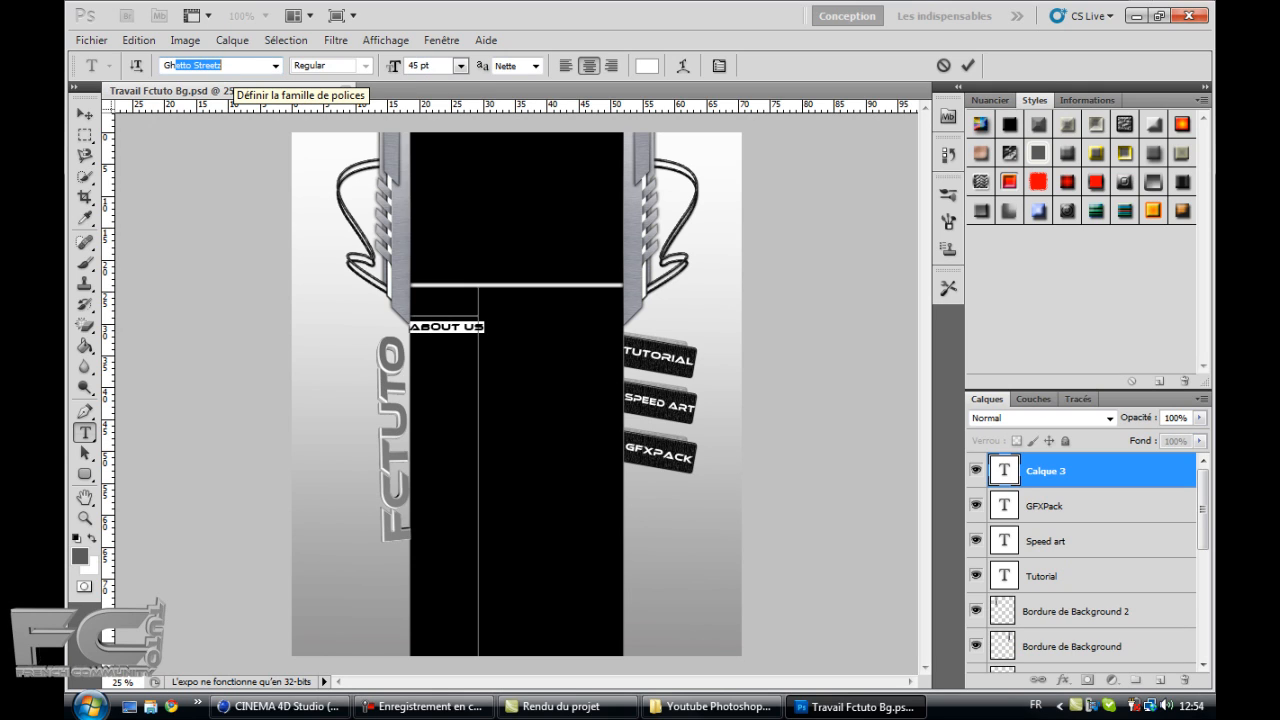
key(Return)
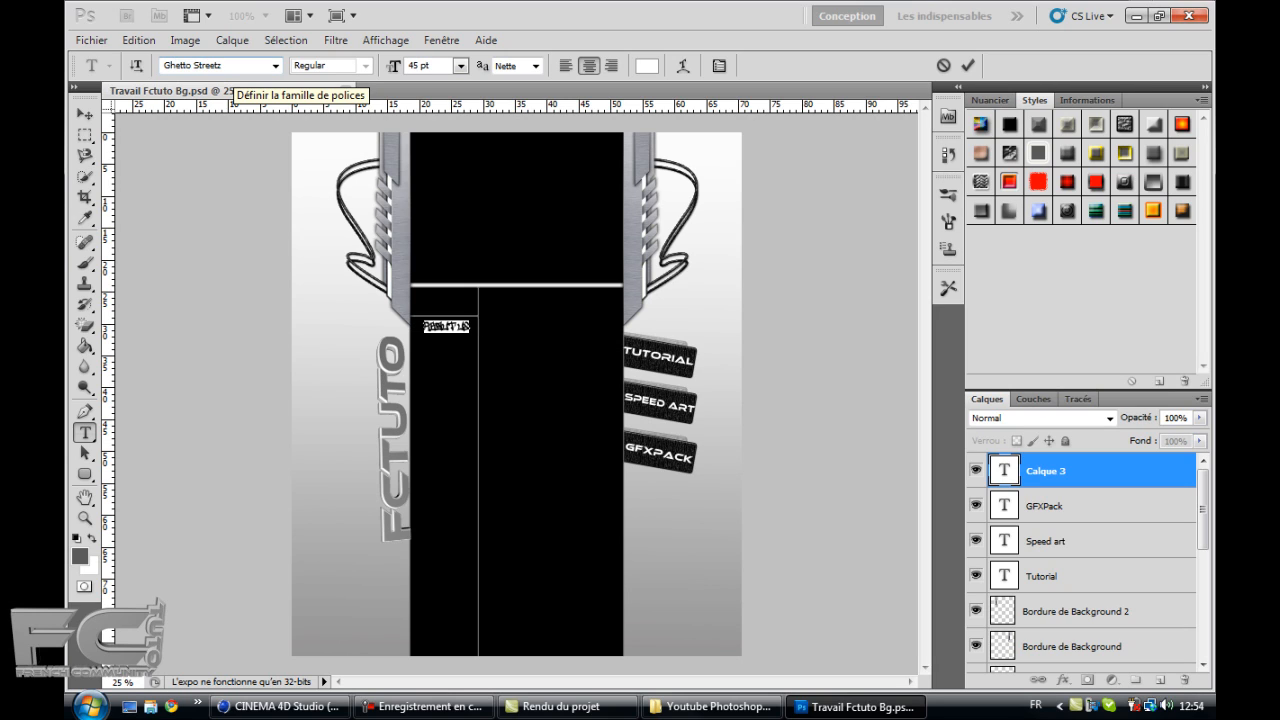
Step: Nudge the "About us" text to the right, up to the vertical dividing line of the narrow column
click(85, 114)
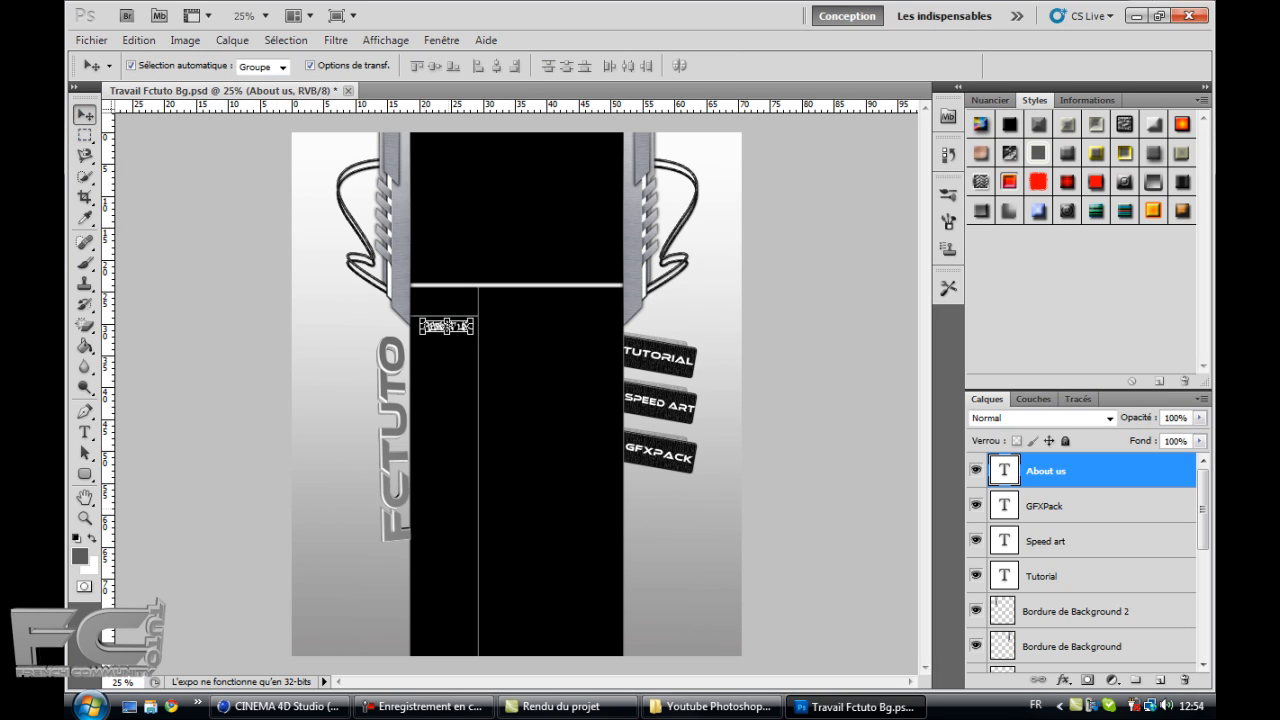
key(Right)
key(Right)
key(Right)
key(Right)
key(Right)
key(Right)
key(Right)
key(Right)
key(Right)
key(Right)
key(Right)
key(Right)
key(Right)
key(Right)
key(Right)
key(Right)
key(Right)
key(Right)
key(Right)
key(Right)
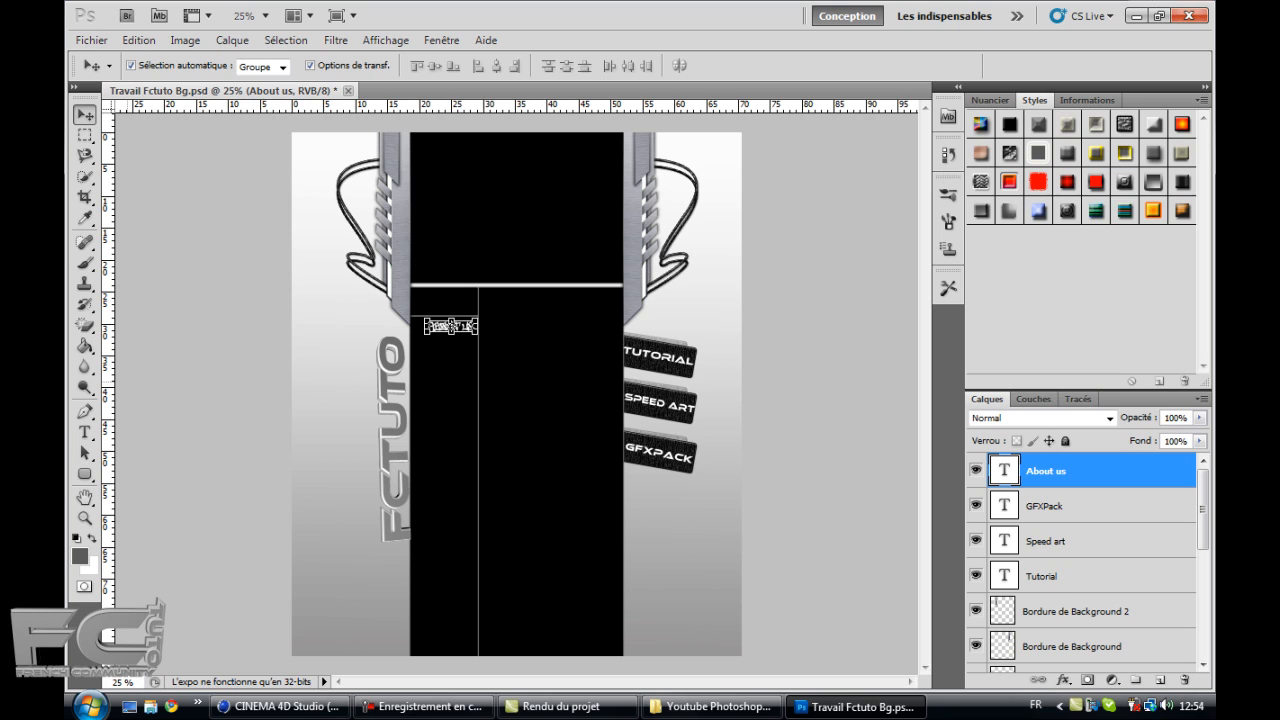
Step: Scale the "About us" text down to about 61.66% width and 74.29% height, keeping it against the column's dividing line
click(85, 518)
drag(323, 168, 677, 592)
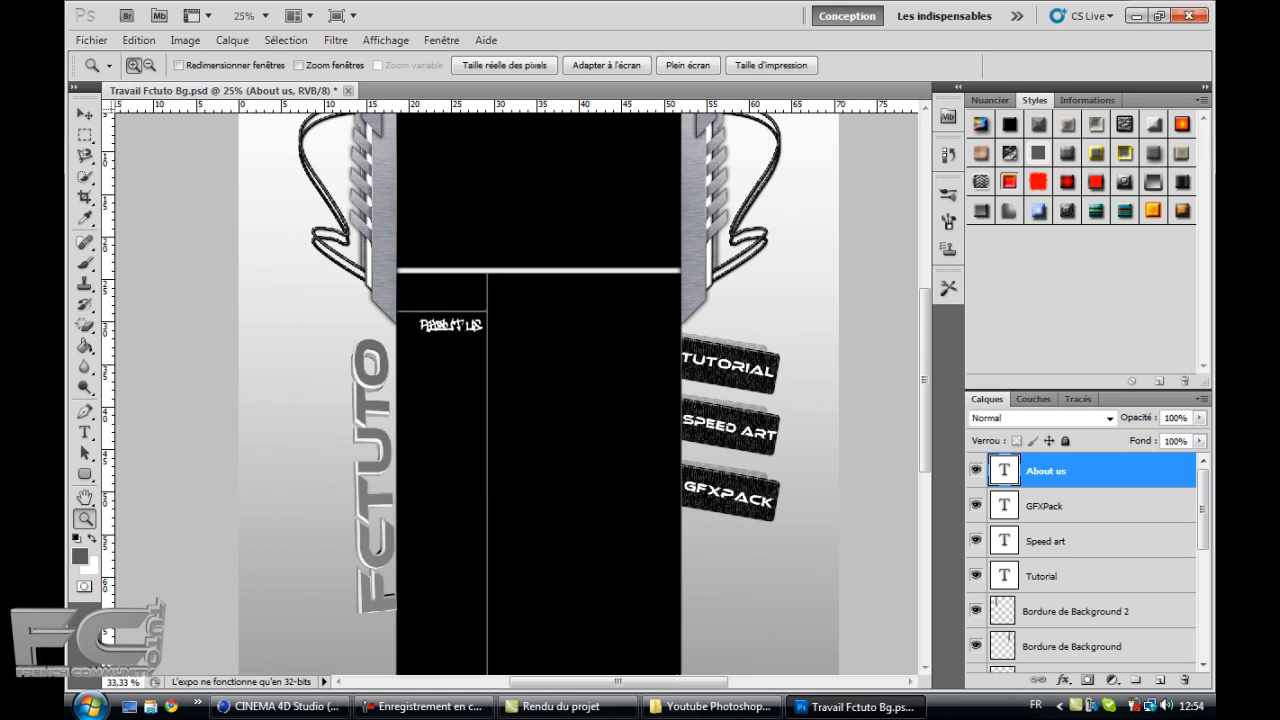
click(451, 328)
click(451, 328)
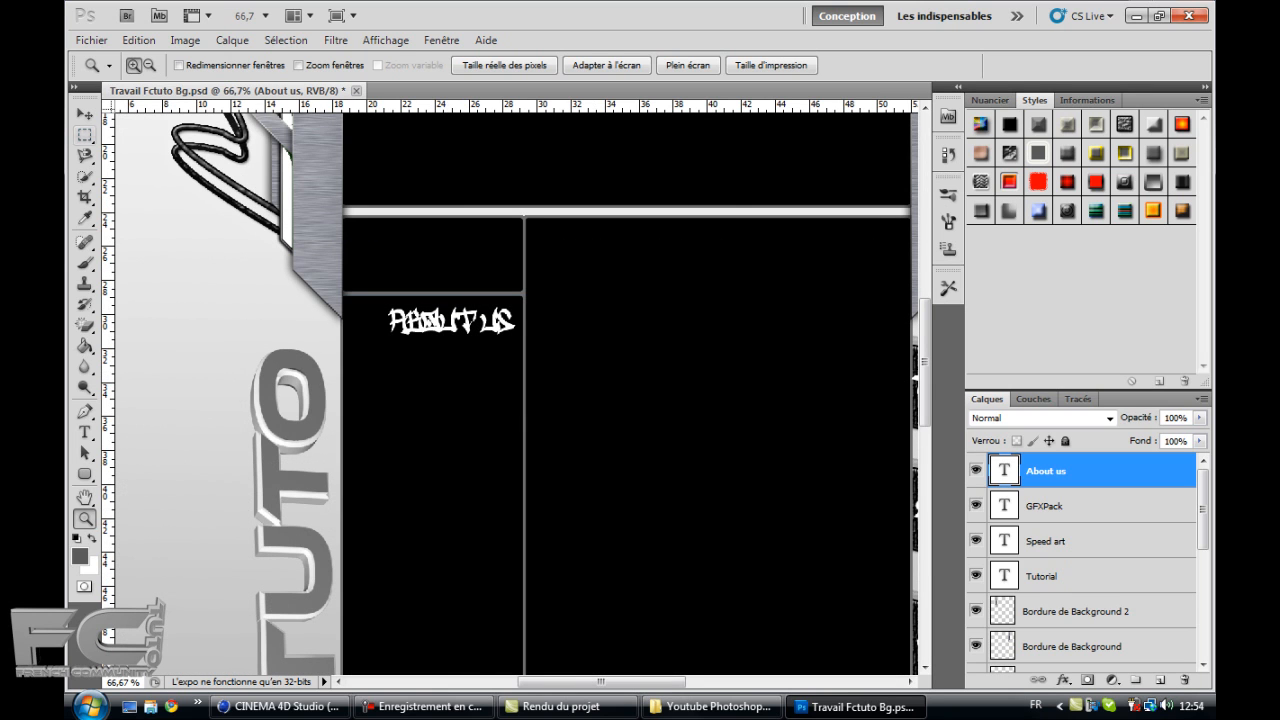
click(85, 114)
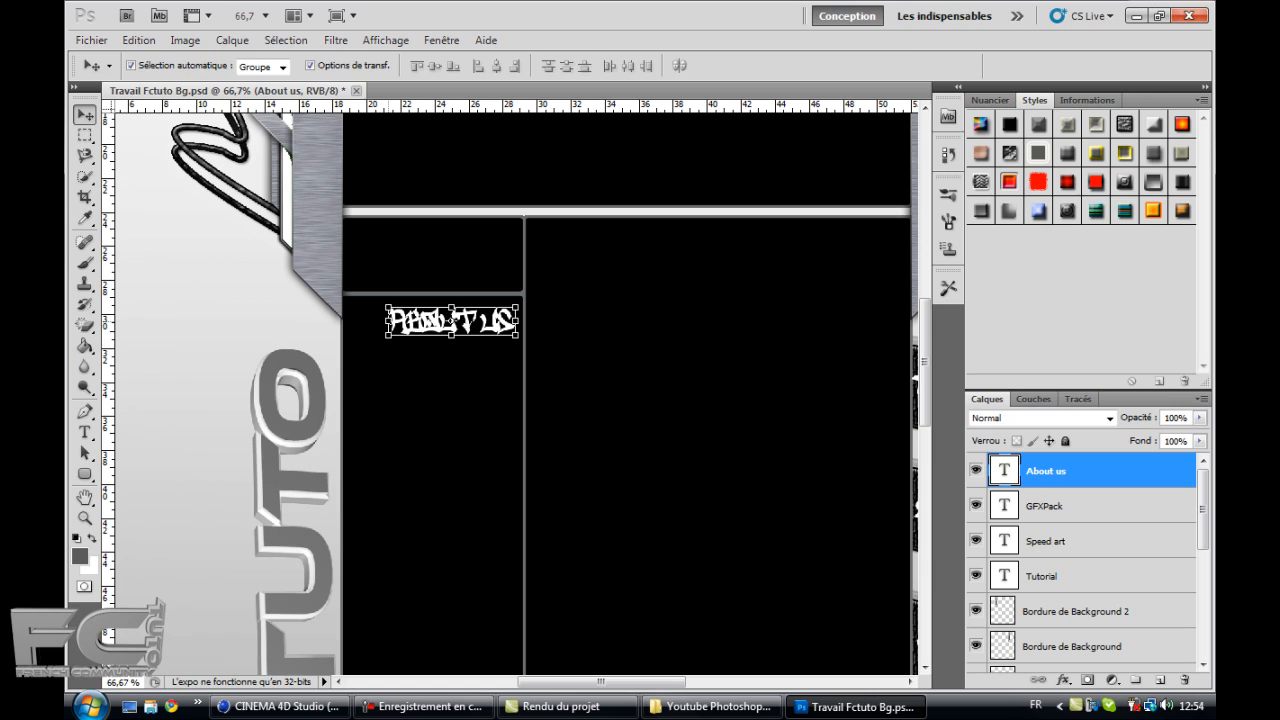
key(ctrl+t)
drag(387, 321, 436, 318)
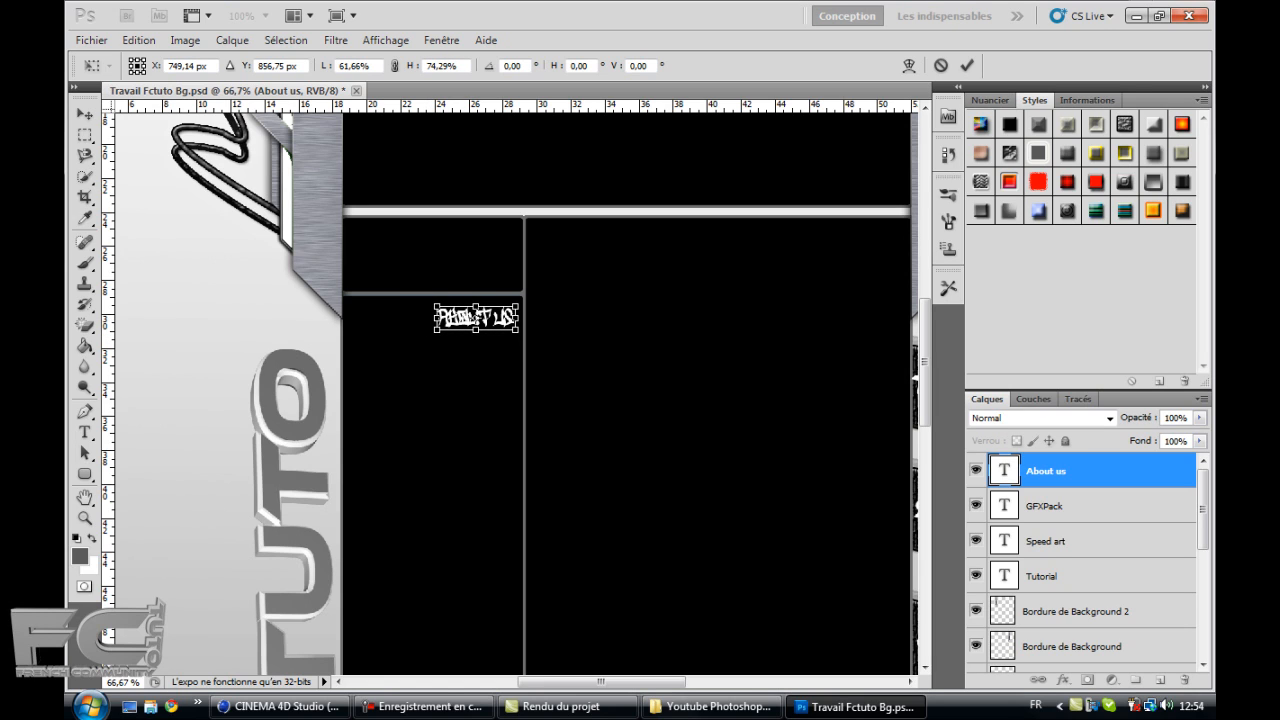
key(Return)
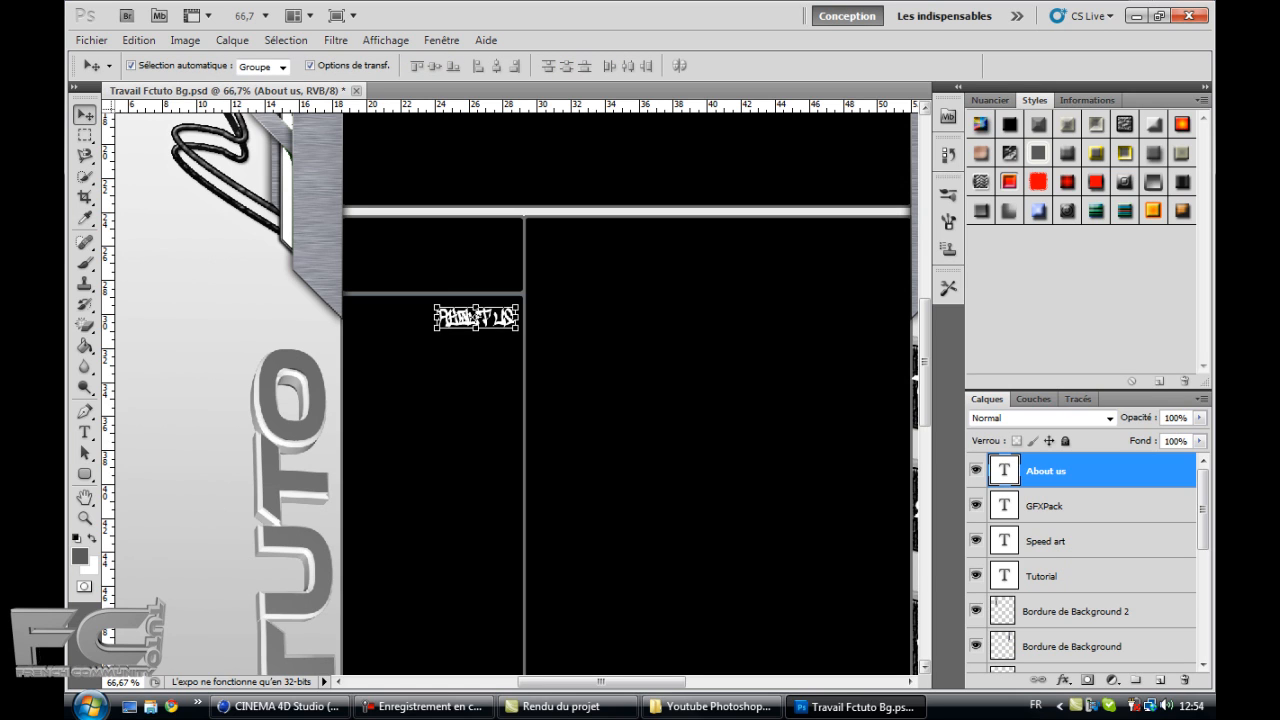